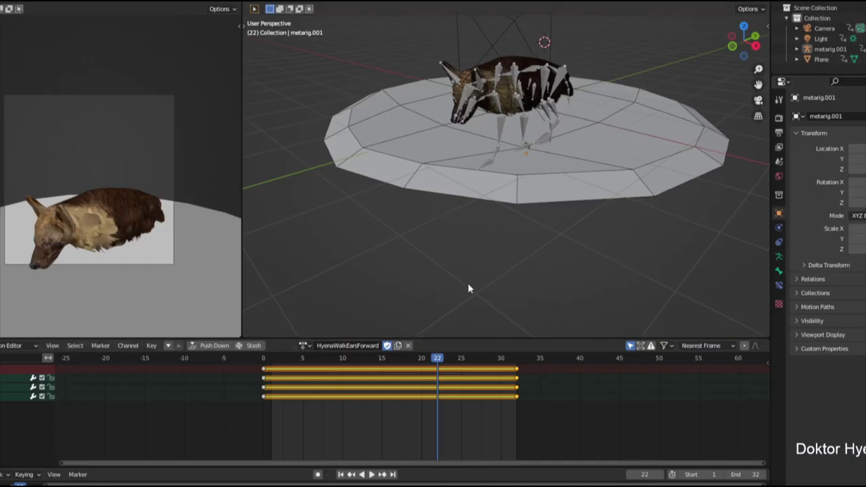
Delete the floor plane, then undo to restore it at its original size
{"action": "mouse_move", "coordinate": [468, 282]}
{"action": "middle_mouse_down"}
{"action": "mouse_move", "coordinate": [572, 288]}
{"action": "mouse_move", "coordinate": [601, 281]}
{"action": "middle_mouse_up"}
{"action": "left_click", "coordinate": [490, 215]}
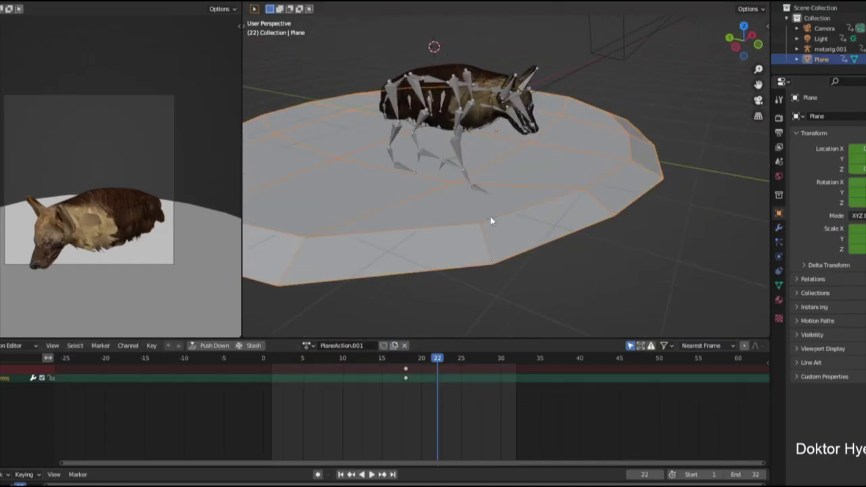
{"action": "key", "text": "Delete"}
{"action": "key", "text": "ctrl+z"}
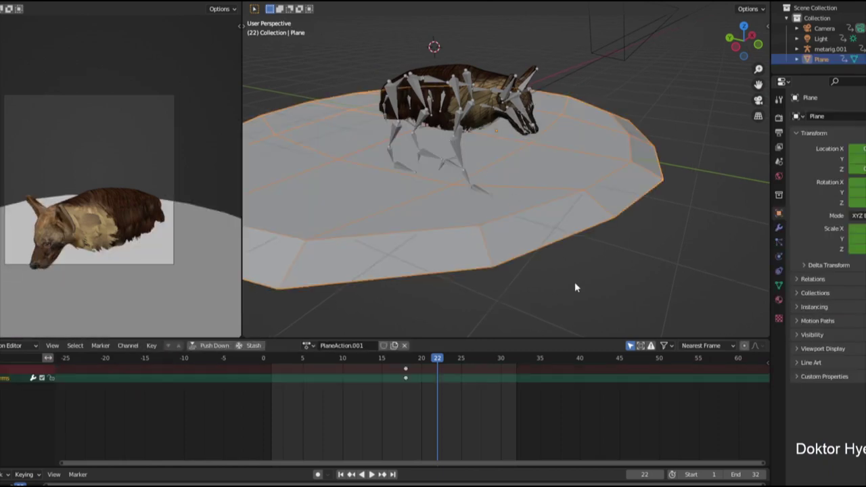
{"action": "key", "text": "ctrl+z"}
{"action": "key", "text": "ctrl+z"}
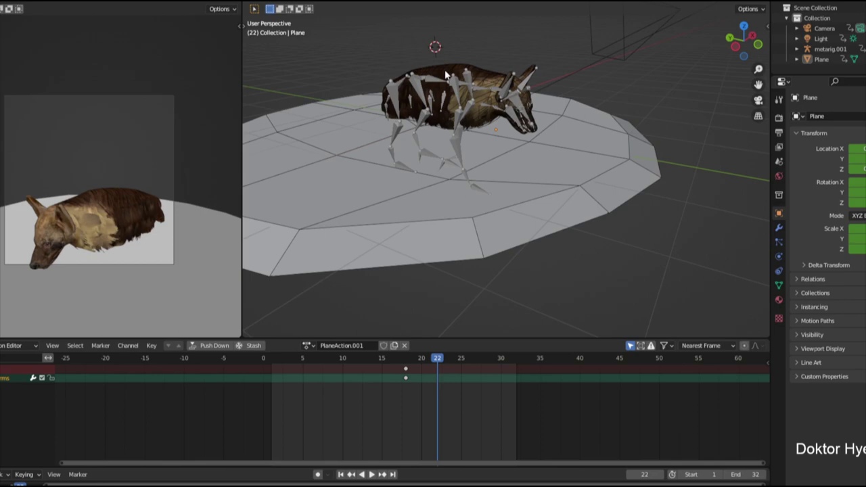
Select the hyena's rig and switch the viewport to wireframe shading
{"action": "left_click", "coordinate": [445, 72]}
{"action": "left_click", "coordinate": [435, 85]}
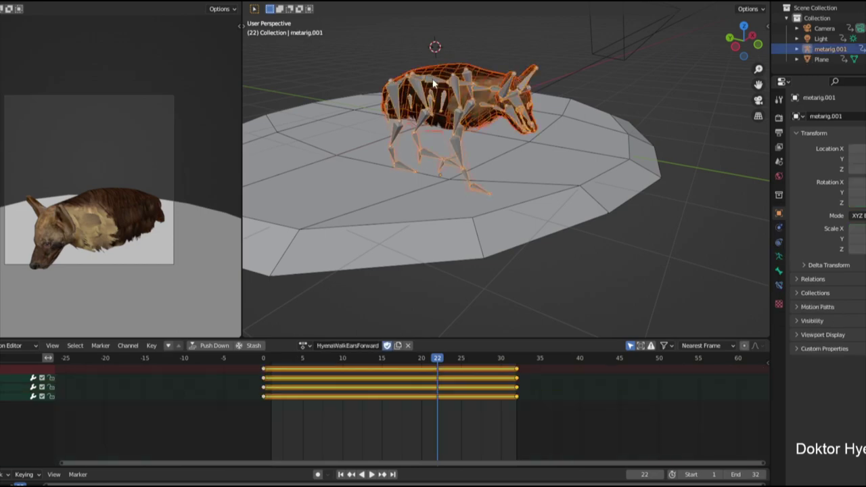
{"action": "key", "text": "z"}
{"action": "left_click", "coordinate": [351, 88]}
{"action": "scroll", "coordinate": [566, 115], "scroll_direction": "up", "scroll_amount": 3}
{"action": "scroll", "coordinate": [456, 197], "scroll_direction": "up", "scroll_amount": 2}
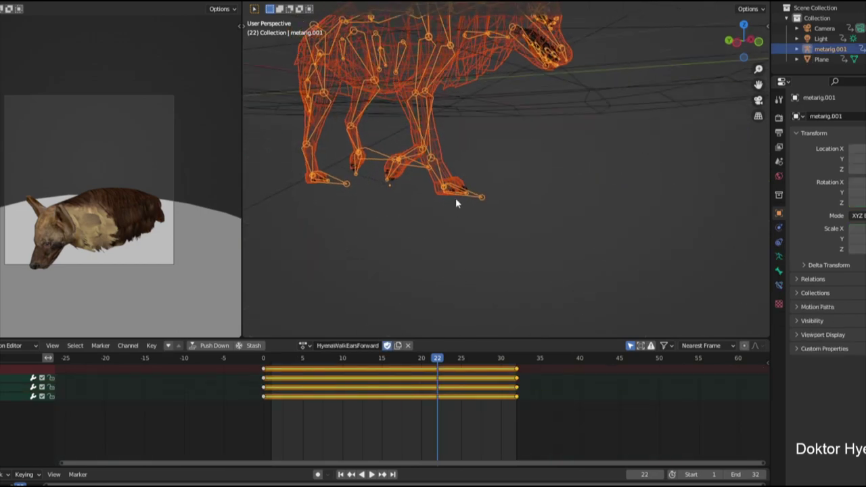
Select the rig around the hyena's jaw, then return to solid shading
{"action": "mouse_move", "coordinate": [380, 101]}
{"action": "middle_mouse_down", "text": "shift"}
{"action": "mouse_move", "coordinate": [356, 313]}
{"action": "mouse_move", "coordinate": [566, 237]}
{"action": "middle_mouse_up", "text": "shift"}
{"action": "left_click", "coordinate": [627, 178]}
{"action": "scroll", "coordinate": [613, 170], "scroll_direction": "down", "scroll_amount": 3}
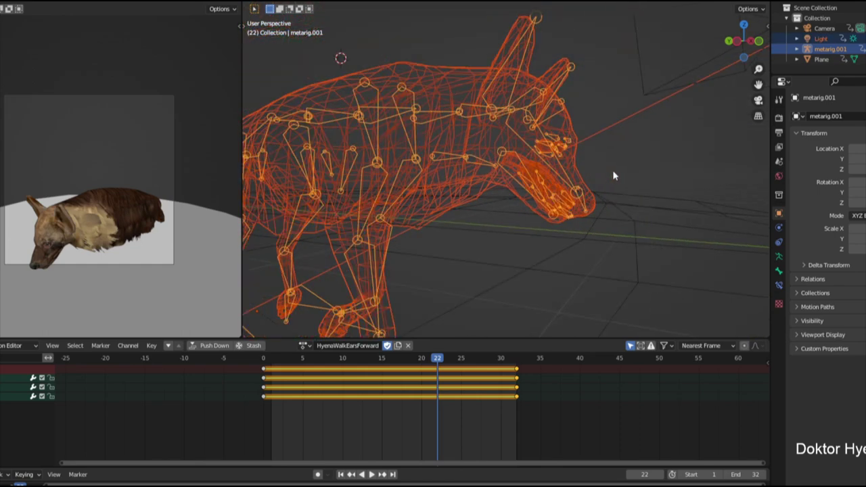
{"action": "scroll", "coordinate": [547, 147], "scroll_direction": "down", "scroll_amount": 2}
{"action": "key", "text": "z"}
{"action": "left_click", "coordinate": [710, 133]}
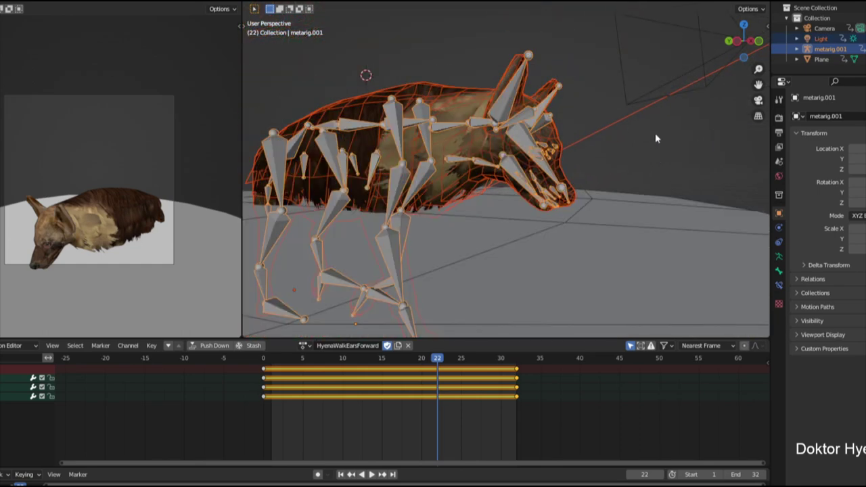
Select the light, then make the hyena rig the active object again
{"action": "scroll", "coordinate": [654, 138], "scroll_direction": "down", "scroll_amount": 5}
{"action": "left_click", "coordinate": [638, 117], "text": "shift"}
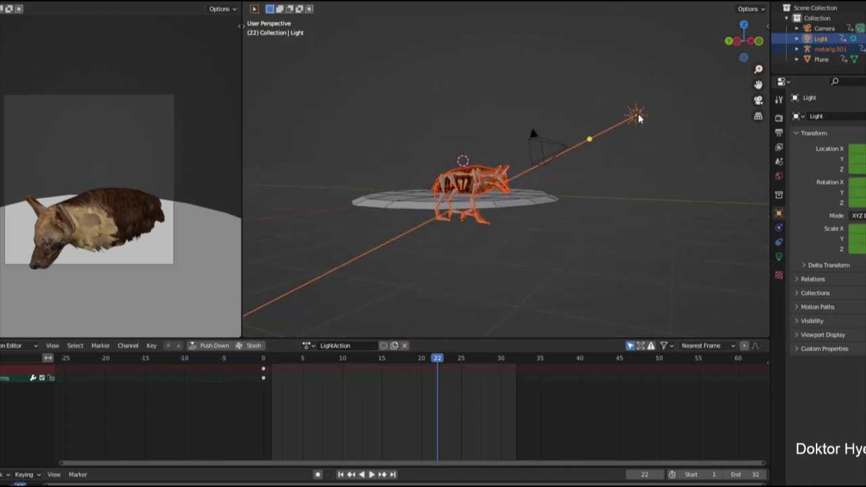
{"action": "scroll", "coordinate": [506, 199], "scroll_direction": "up", "scroll_amount": 5}
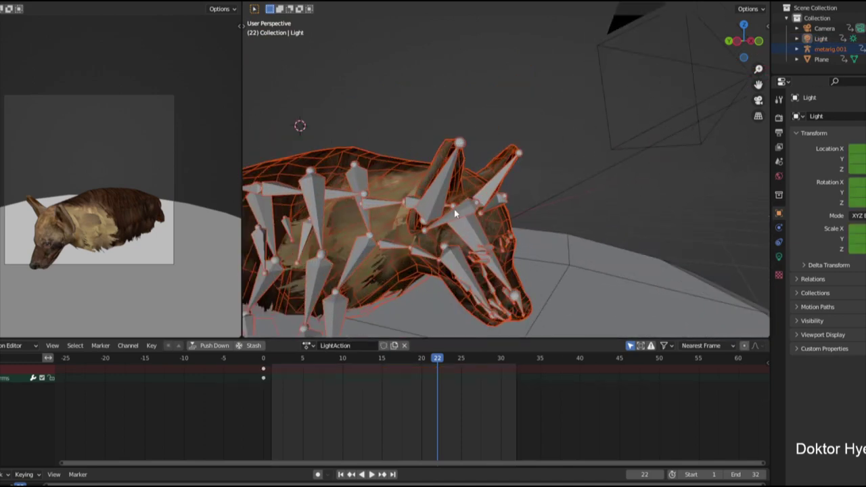
{"action": "left_click", "coordinate": [454, 209]}
{"action": "scroll", "coordinate": [454, 209], "scroll_direction": "down", "scroll_amount": 3}
{"action": "scroll", "coordinate": [420, 222], "scroll_direction": "up", "scroll_amount": 2}
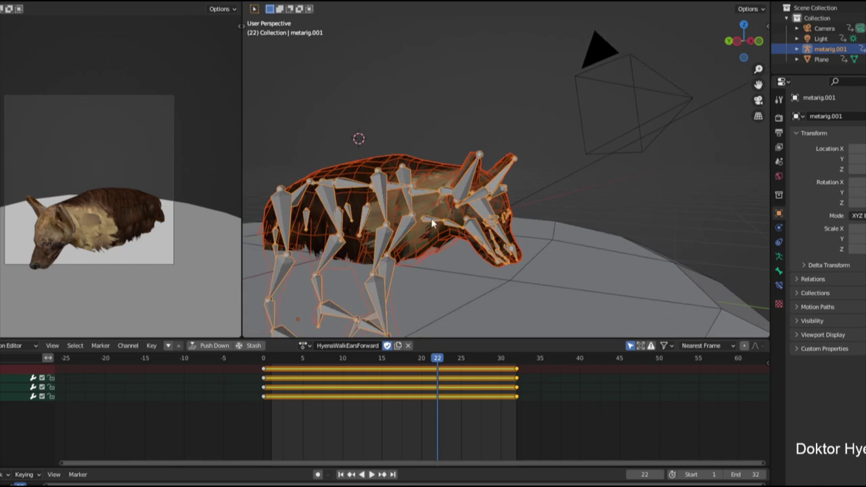
{"action": "key", "text": "KP_4"}
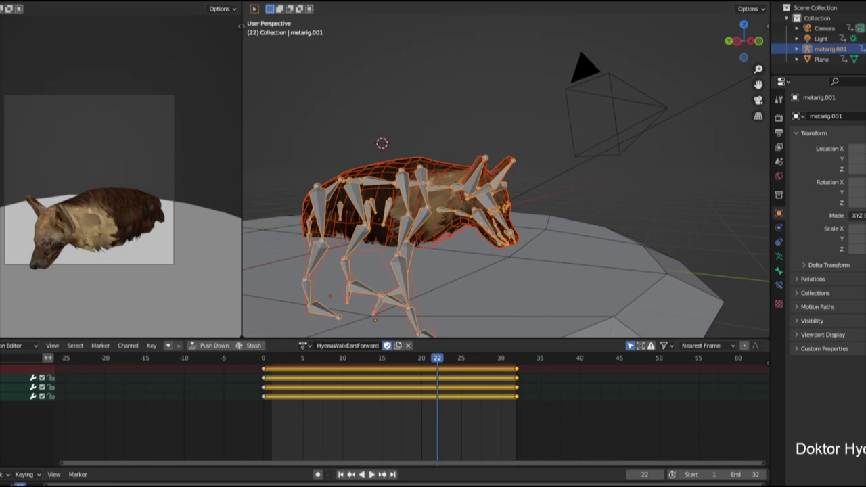
Export the scene as an FBX file with Apply Scalings set to FBX All
{"action": "left_click", "coordinate": [13, 1]}
{"action": "mouse_move", "coordinate": [27, 131]}
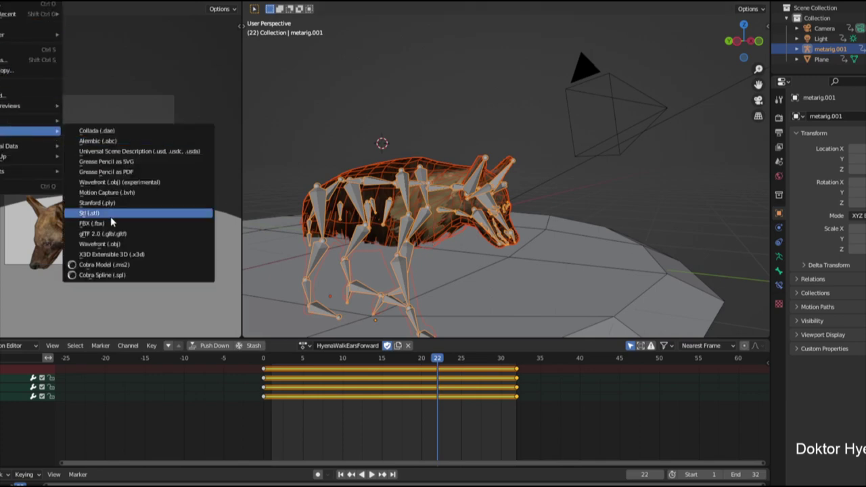
{"action": "left_click", "coordinate": [112, 224]}
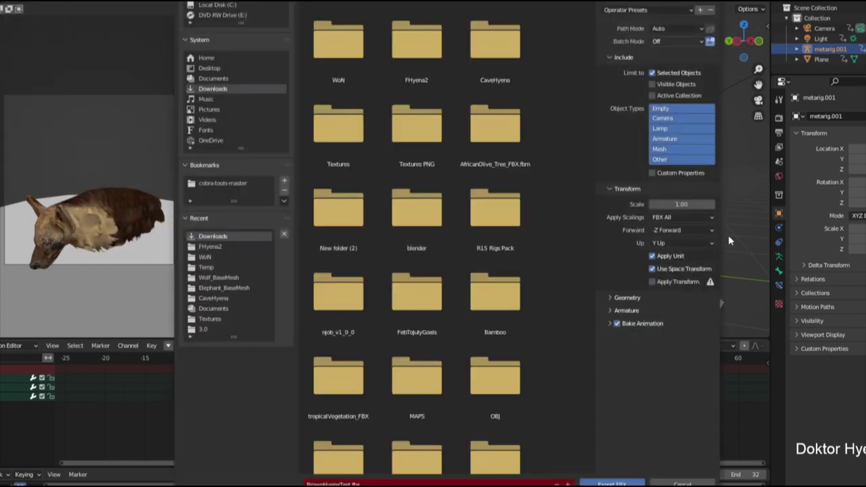
{"action": "left_click", "coordinate": [660, 217]}
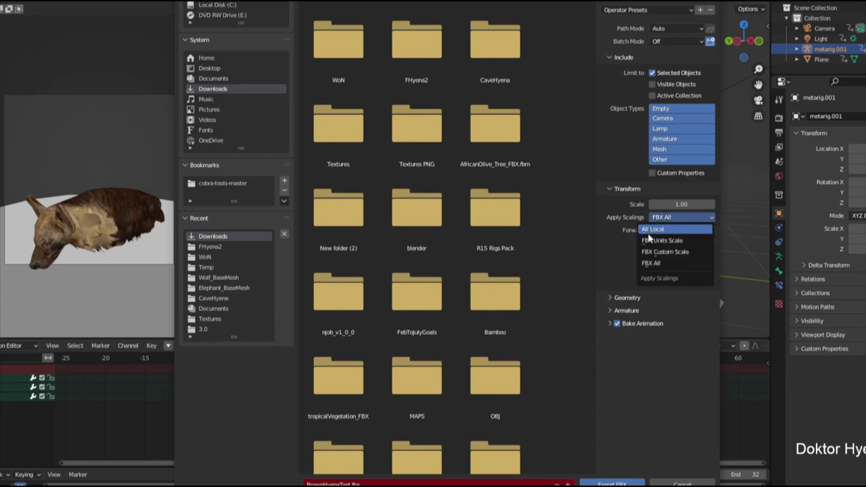
{"action": "left_click", "coordinate": [661, 264]}
{"action": "scroll", "coordinate": [468, 376], "scroll_direction": "down", "scroll_amount": 2}
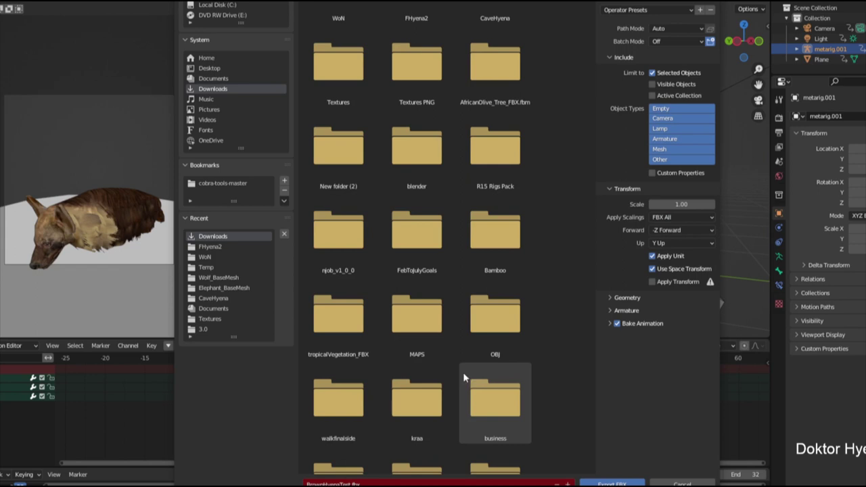
{"action": "scroll", "coordinate": [463, 372], "scroll_direction": "up", "scroll_amount": 2}
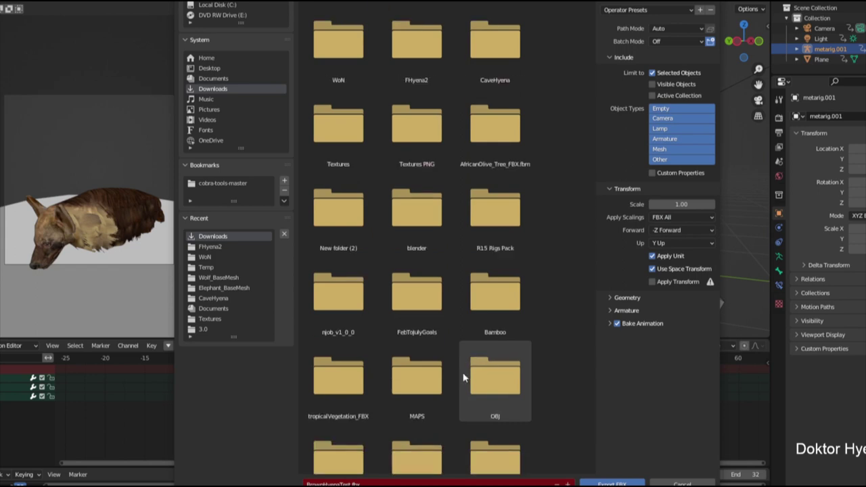
{"action": "left_click", "coordinate": [611, 483]}
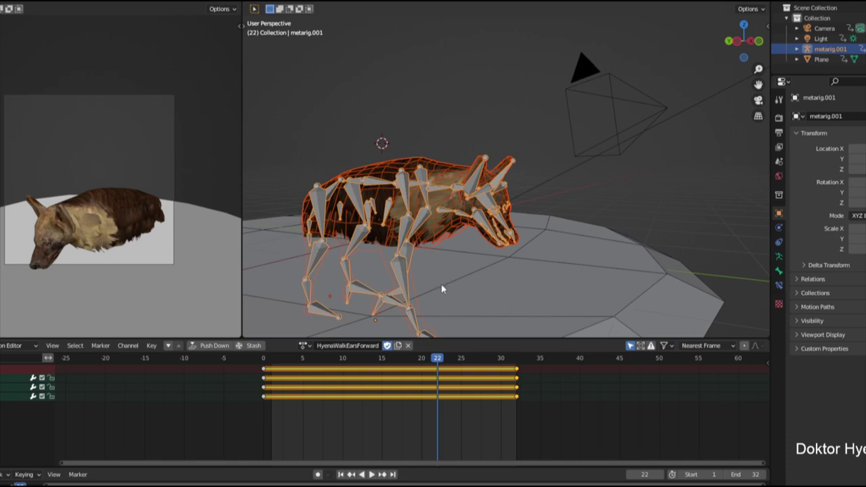
Play and stop the hyena's walk cycle in Left Orthographic view, then switch to njob
{"action": "left_click", "coordinate": [742, 51]}
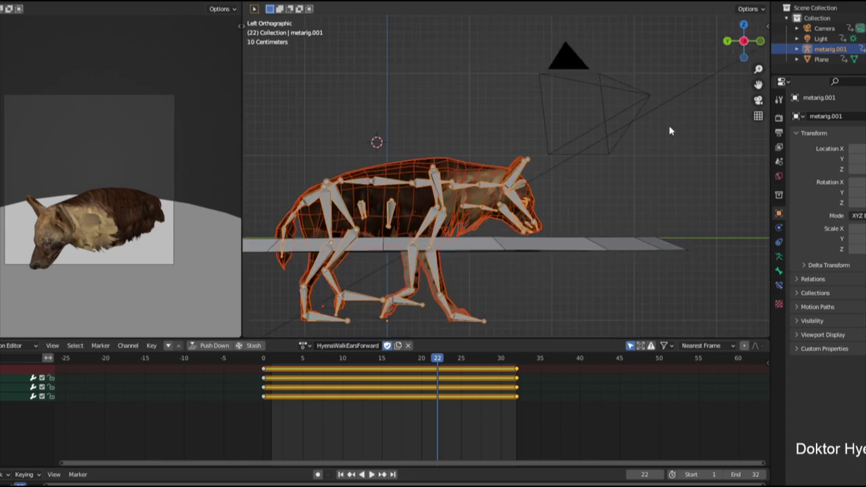
{"action": "left_click", "coordinate": [524, 326]}
{"action": "key", "text": "space"}
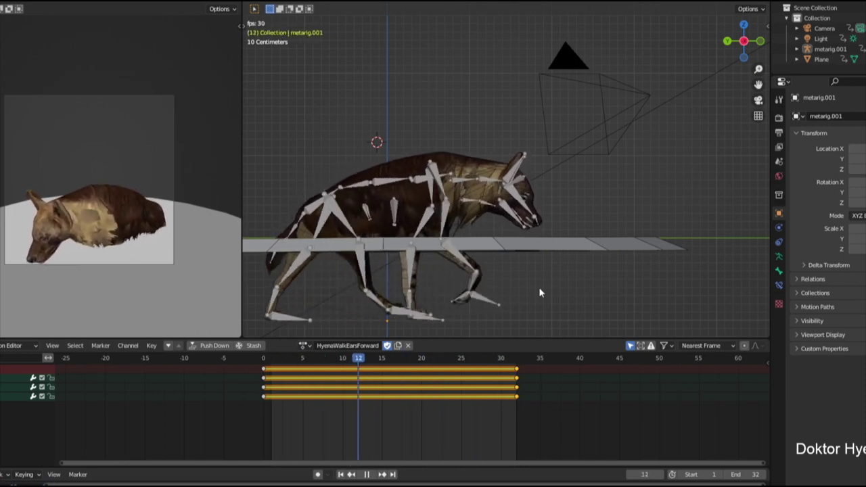
{"action": "key", "text": "space"}
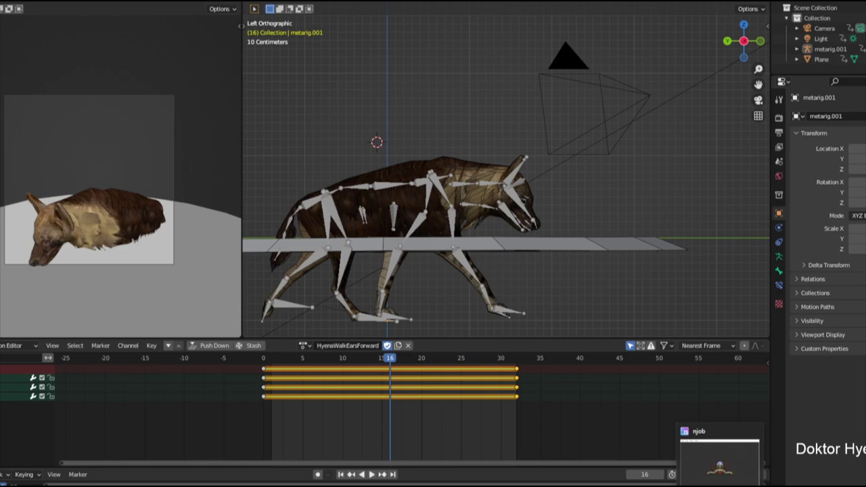
{"action": "left_click", "coordinate": [719, 453]}
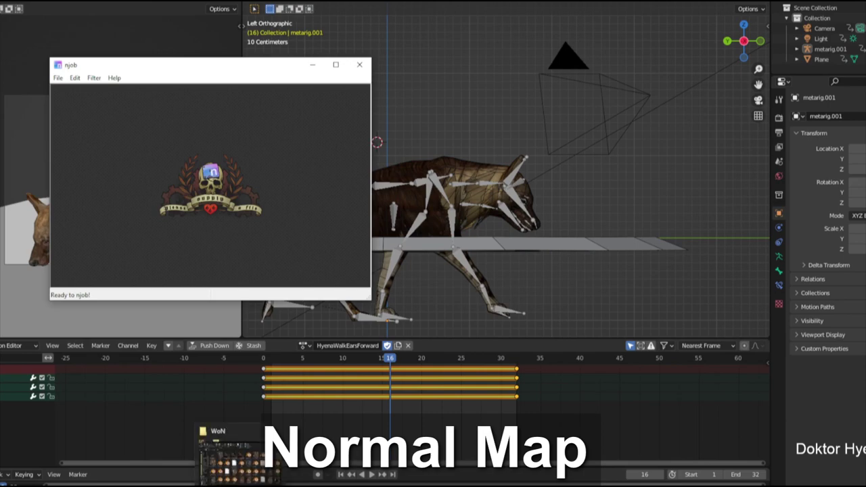
Drag BrownHyenaFrom the WoN folder's BrownHyena (3) texture into njob and enlarge the njob window
{"action": "left_click", "coordinate": [236, 460]}
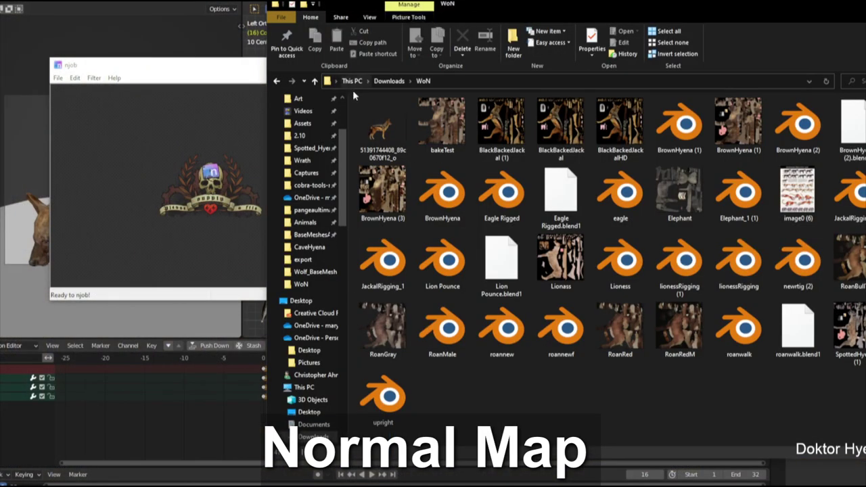
{"action": "scroll", "coordinate": [343, 120], "scroll_direction": "up", "scroll_amount": 3}
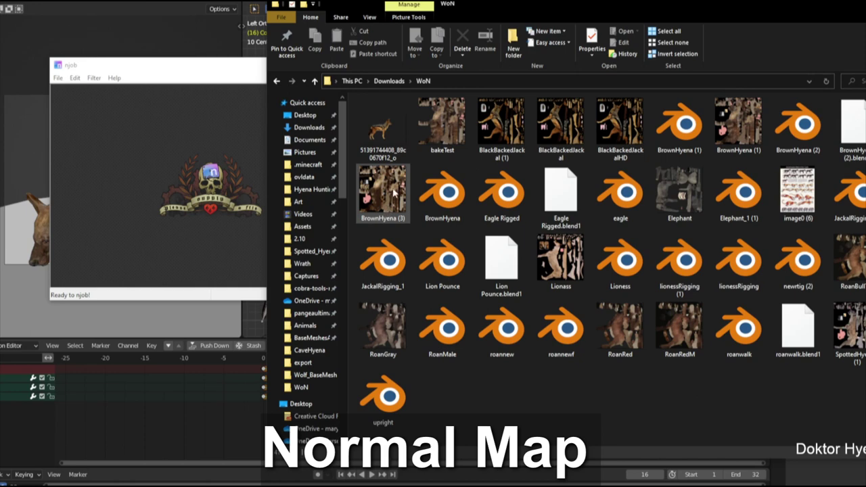
{"action": "left_click_drag", "start_coordinate": [394, 193], "coordinate": [147, 157]}
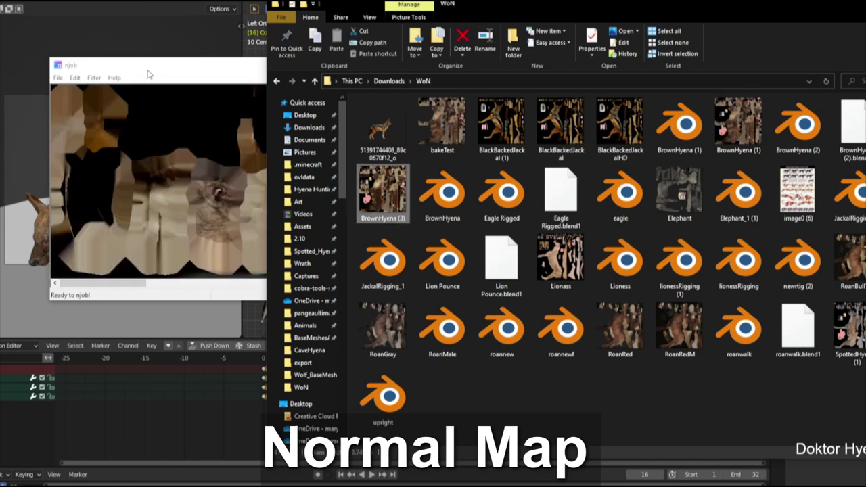
{"action": "left_click", "coordinate": [149, 74]}
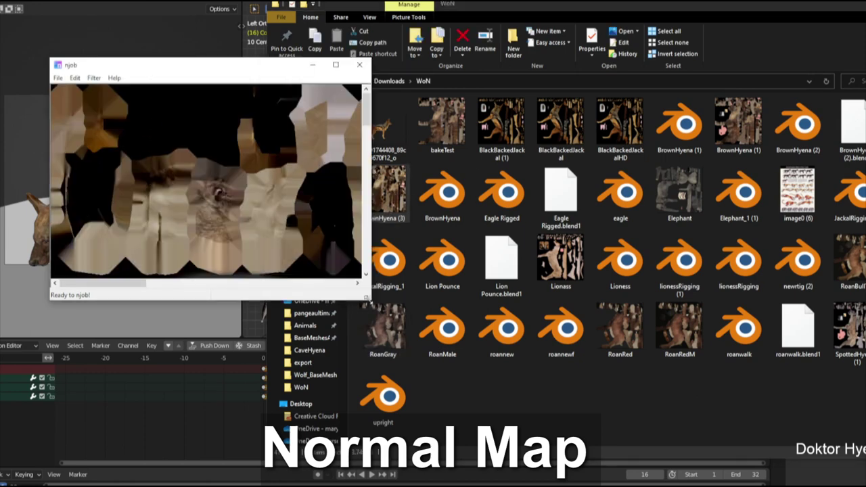
{"action": "left_click_drag", "start_coordinate": [369, 298], "coordinate": [467, 439]}
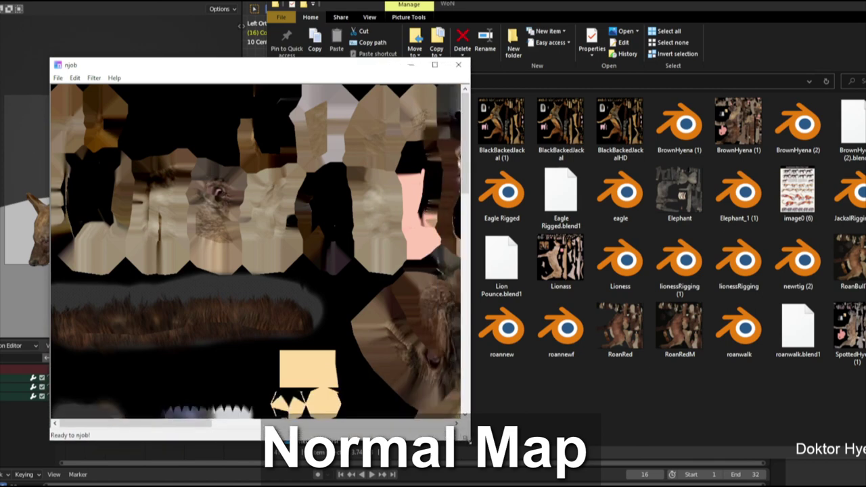
{"action": "mouse_move", "coordinate": [51, 59]}
{"action": "left_mouse_down"}
{"action": "mouse_move", "coordinate": [0, 0]}
{"action": "mouse_move", "coordinate": [10, 12]}
{"action": "left_mouse_up"}
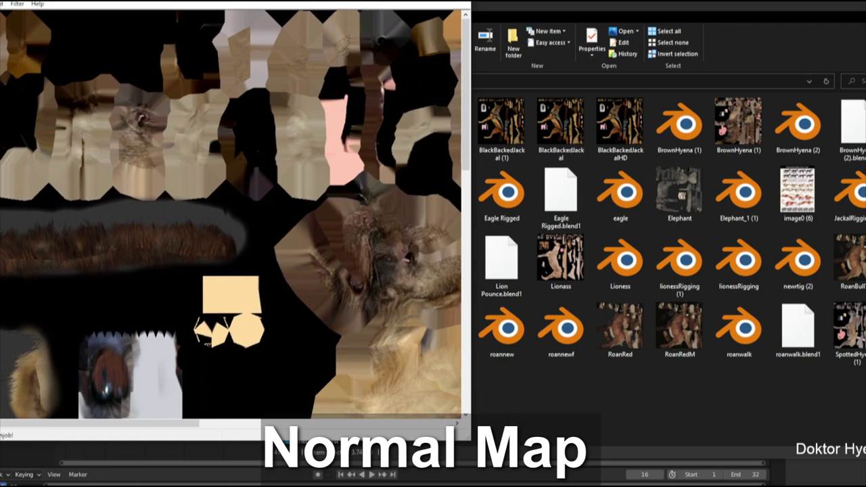
Convert the hyena texture into a normal map with the height-to-normal filter
{"action": "left_click", "coordinate": [3, 4]}
{"action": "mouse_move", "coordinate": [17, 4]}
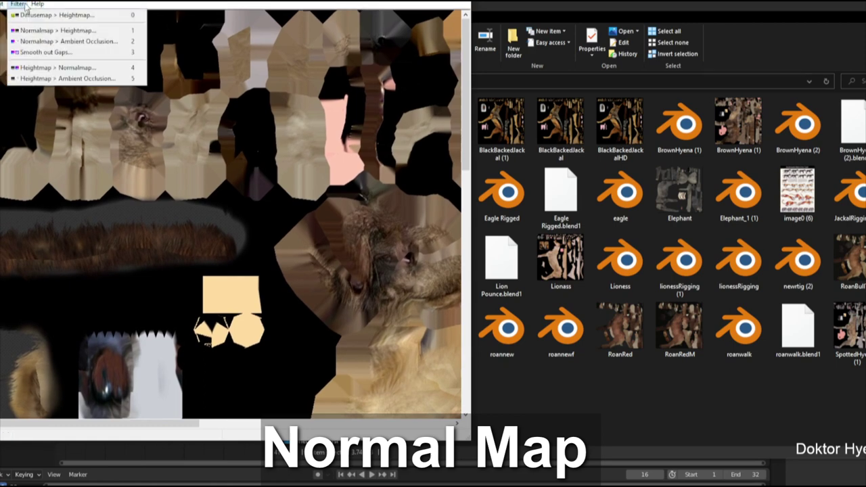
{"action": "left_click", "coordinate": [57, 69]}
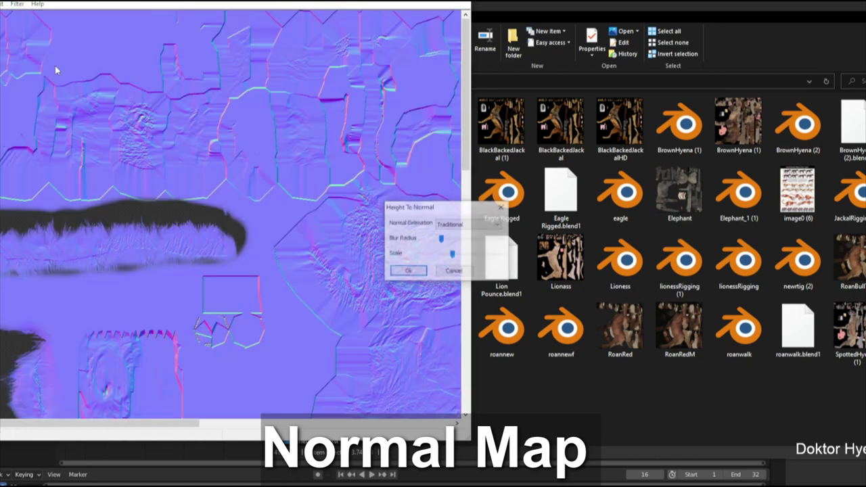
{"action": "left_click", "coordinate": [407, 271]}
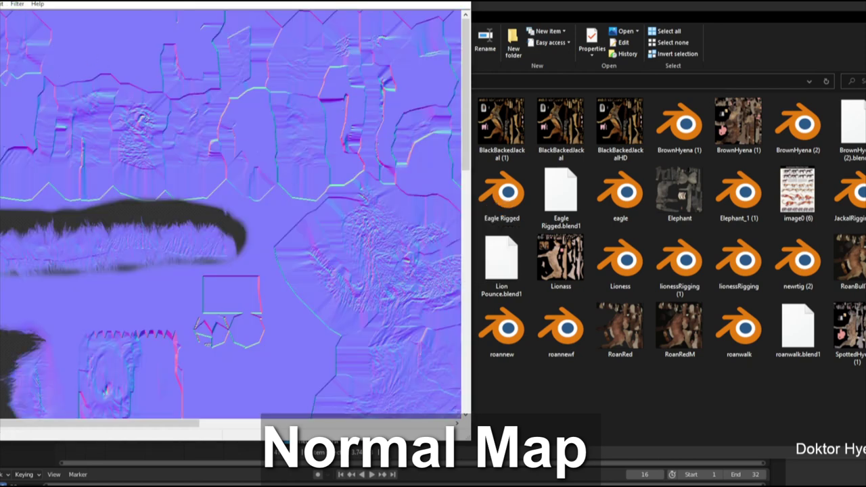
Save the normal map as a PNG named BrownHyenaNormalMap
{"action": "left_click", "coordinate": [1, 3]}
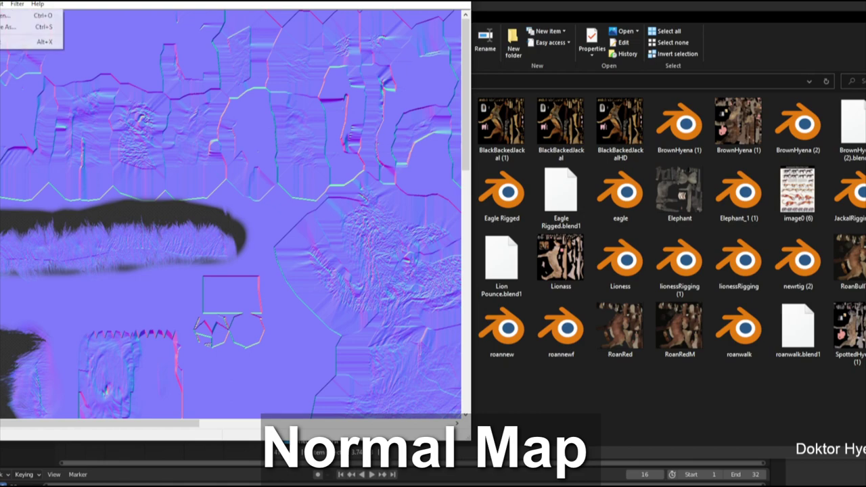
{"action": "left_click", "coordinate": [14, 27]}
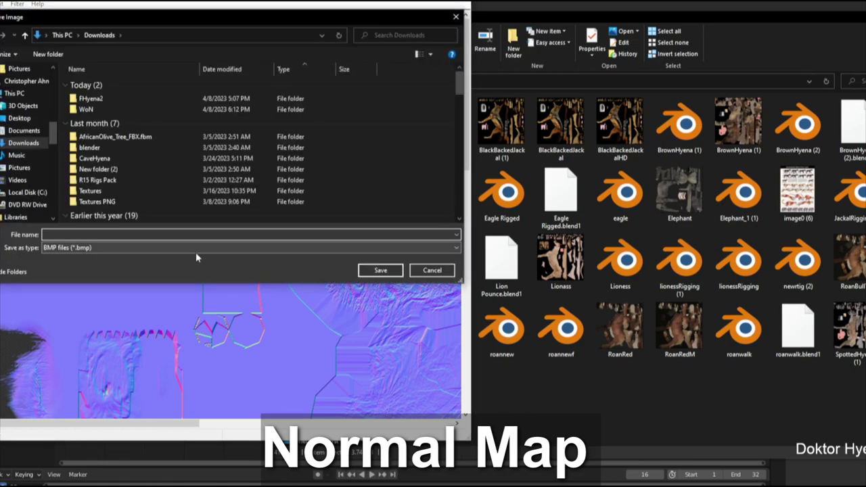
{"action": "left_click", "coordinate": [193, 252]}
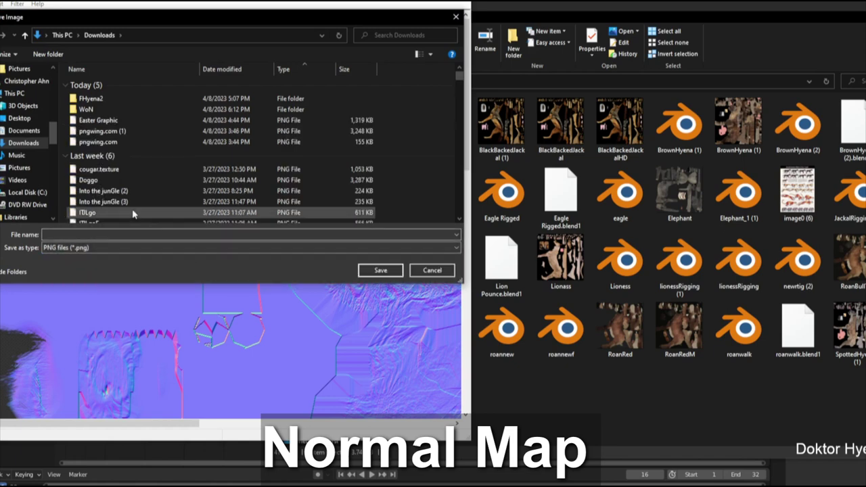
{"action": "scroll", "coordinate": [52, 146], "scroll_direction": "down", "scroll_amount": 3}
{"action": "left_click", "coordinate": [141, 234]}
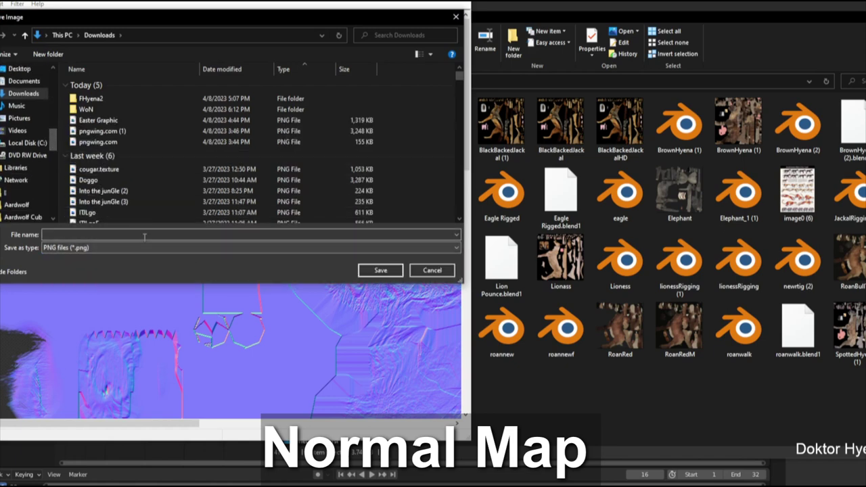
{"action": "type", "text": "BrownHyenaNormalMap"}
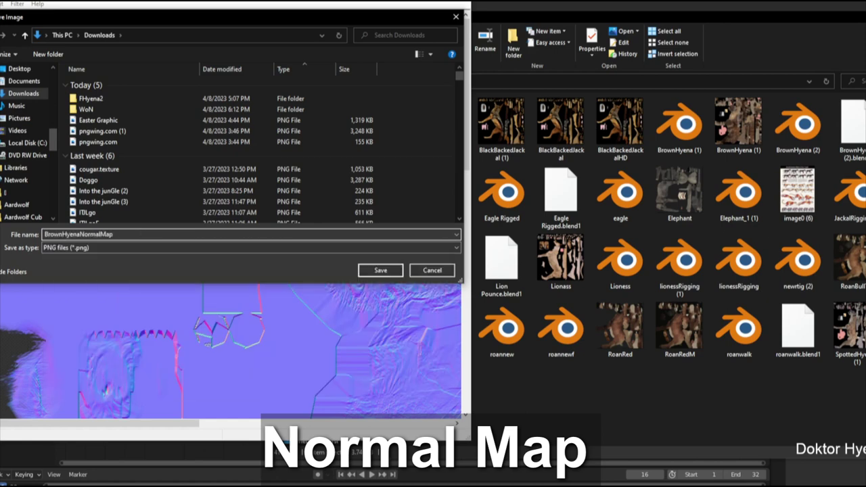
{"action": "key", "text": "Return"}
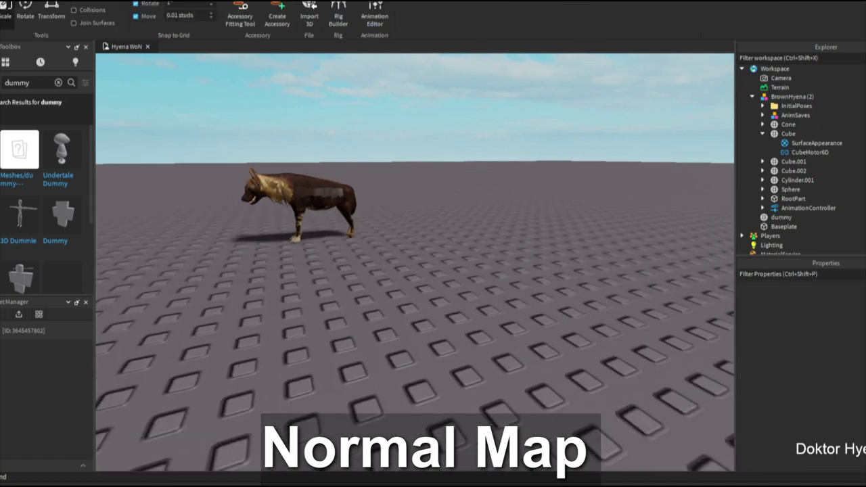
Import BrownHyenaTest from Downloads and dismiss the moderated-animation-name failure message
{"action": "left_click", "coordinate": [279, 15]}
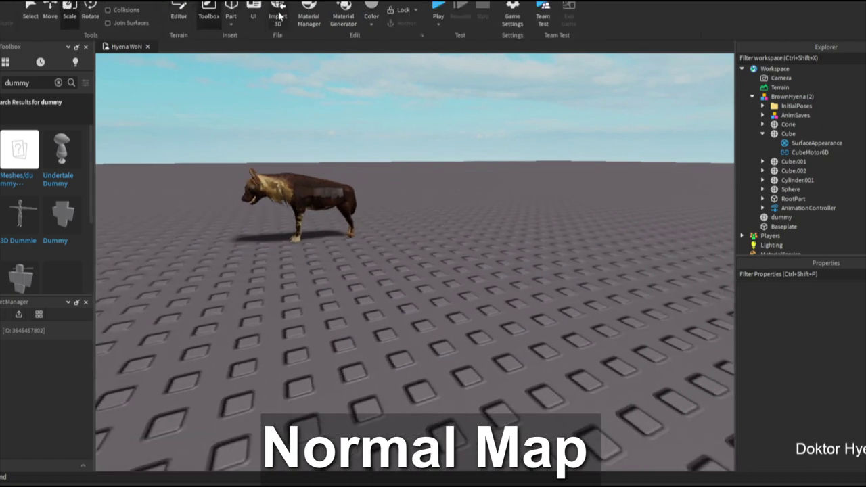
{"action": "scroll", "coordinate": [36, 130], "scroll_direction": "down", "scroll_amount": 3}
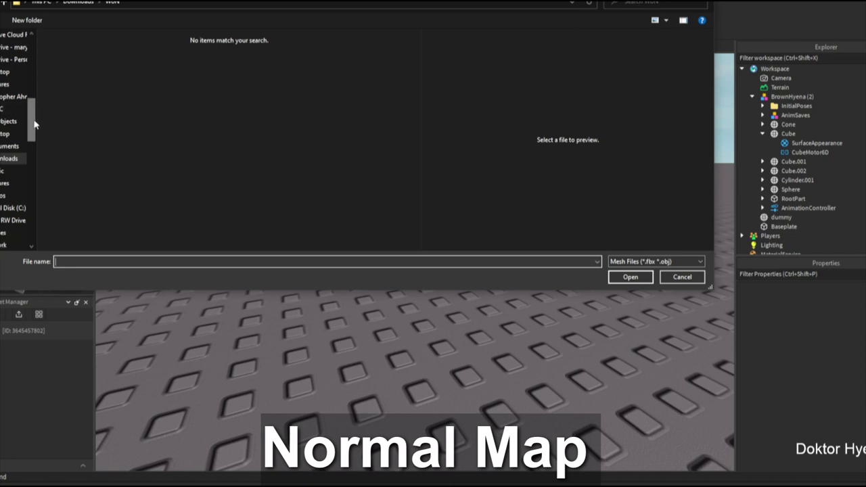
{"action": "scroll", "coordinate": [36, 130], "scroll_direction": "down", "scroll_amount": 3}
{"action": "scroll", "coordinate": [36, 134], "scroll_direction": "up", "scroll_amount": 1}
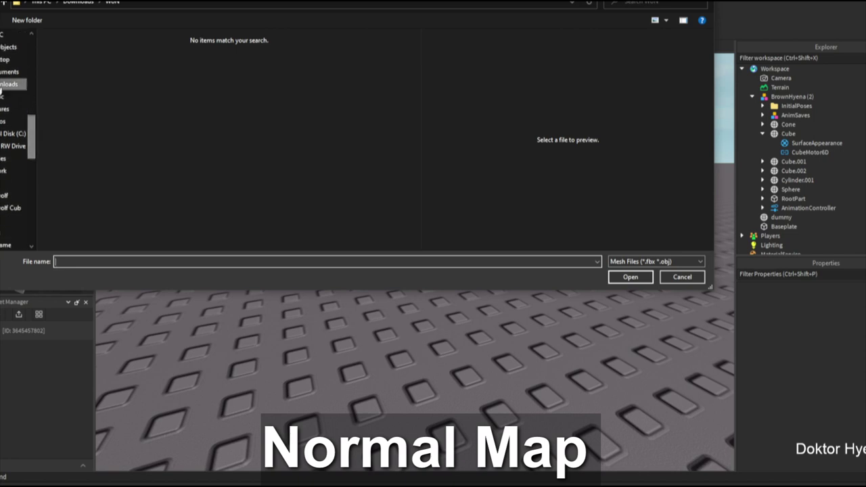
{"action": "left_click", "coordinate": [5, 84]}
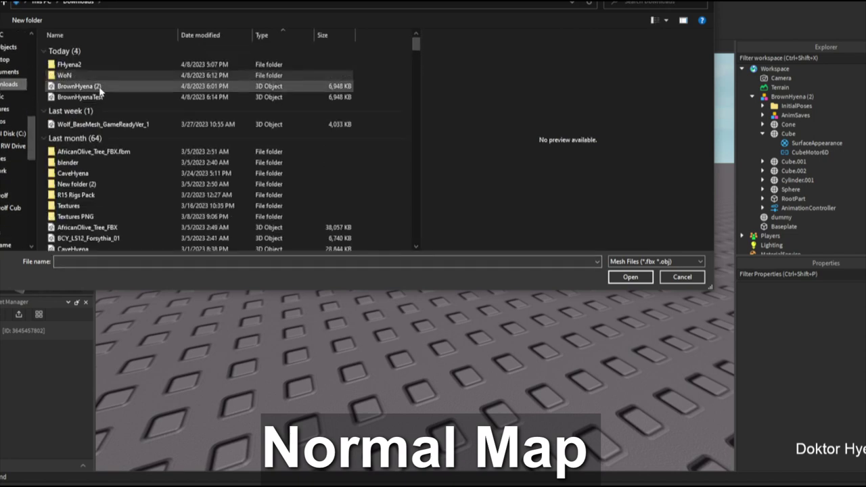
{"action": "double_click", "coordinate": [81, 97]}
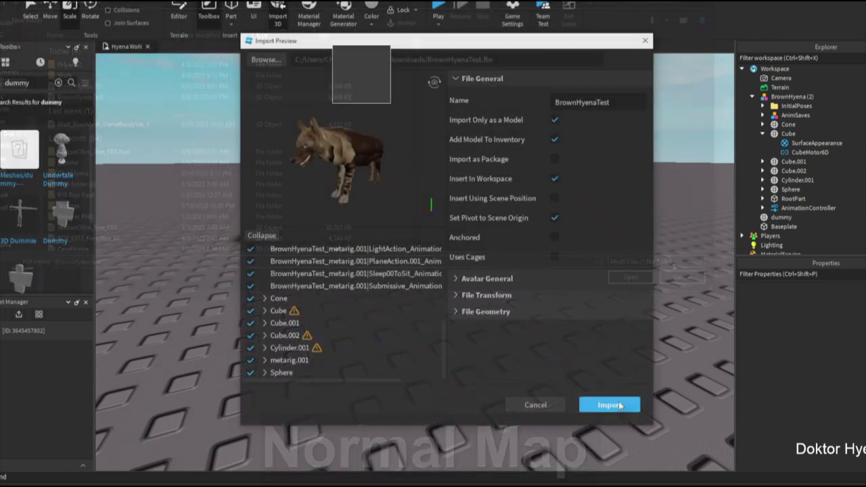
{"action": "left_click", "coordinate": [619, 406]}
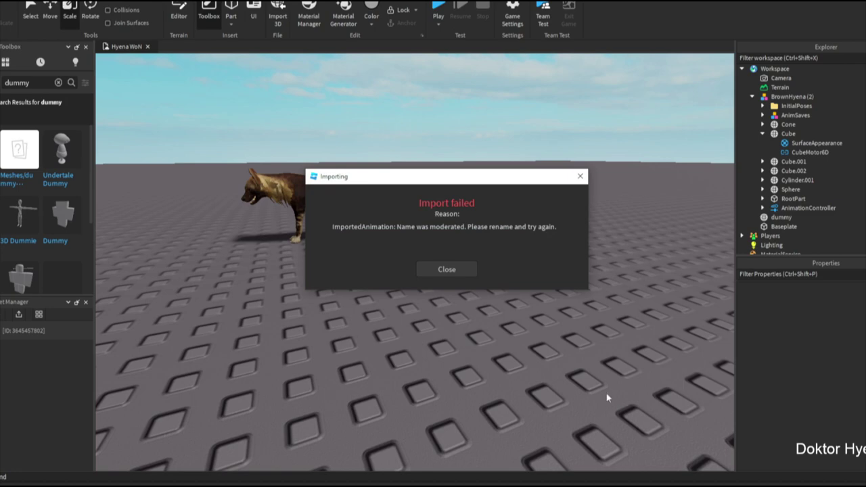
{"action": "left_click", "coordinate": [463, 270]}
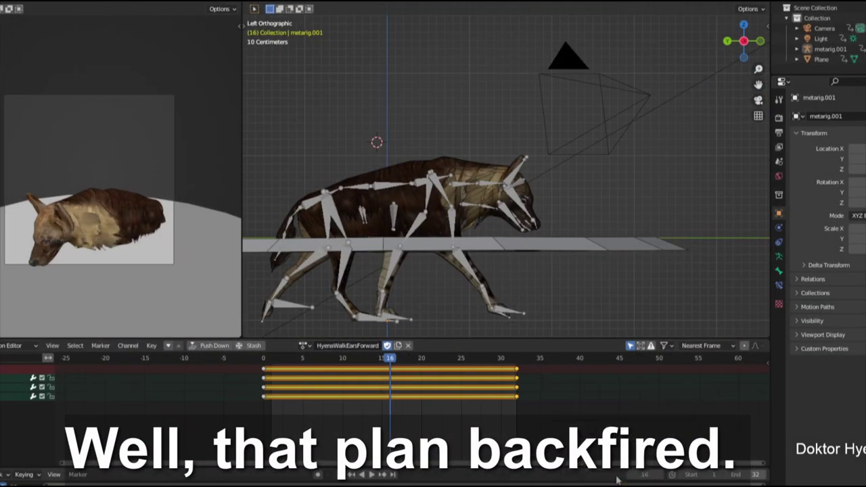
Select the hyena armature, browse its actions leaving HyenaWalkEarsForward loaded, and open the editor-type menu
{"action": "left_click", "coordinate": [460, 222]}
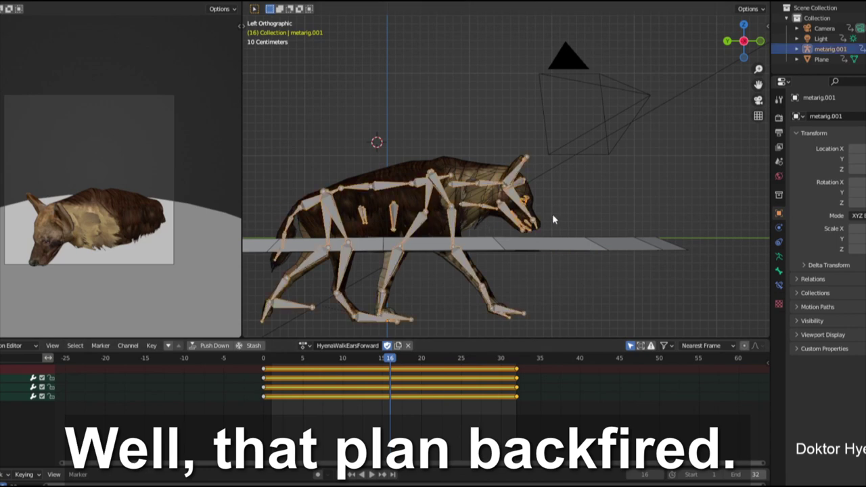
{"action": "left_click", "coordinate": [303, 346]}
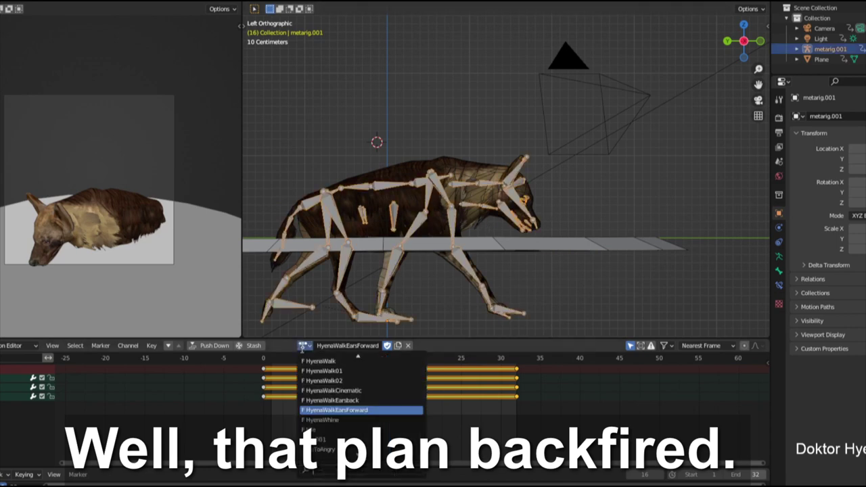
{"action": "left_click", "coordinate": [300, 346]}
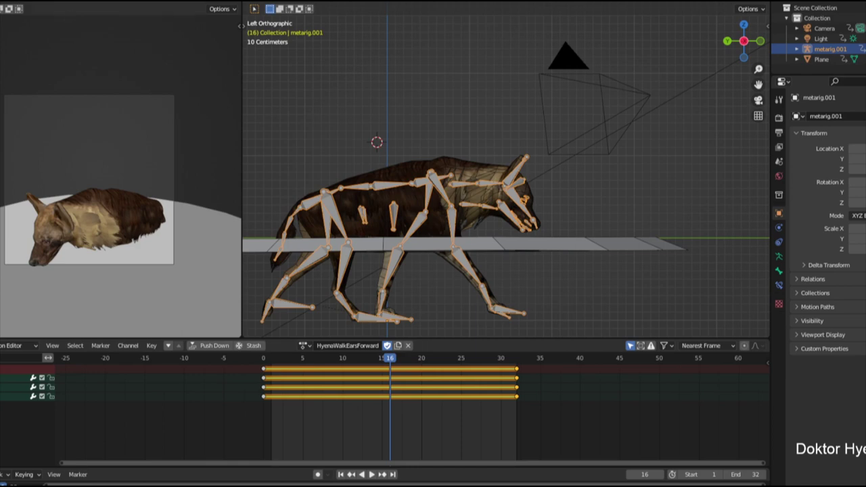
{"action": "left_click", "coordinate": [253, 9]}
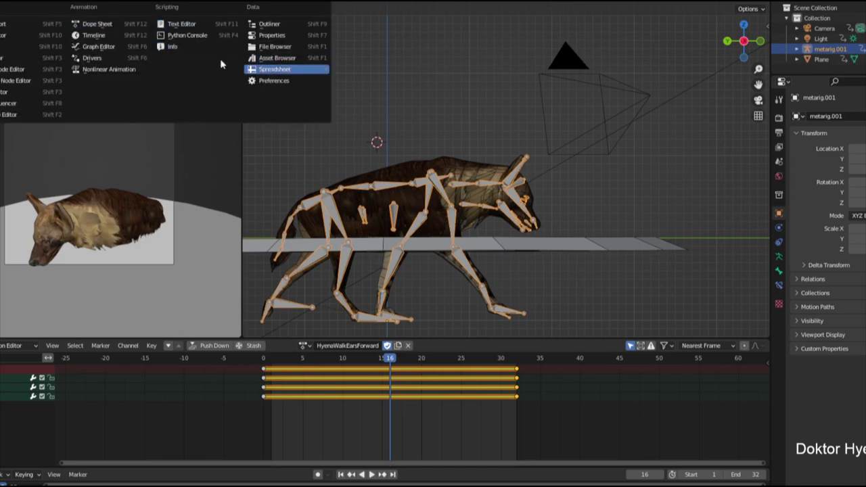
Change the top-left area to the Nonlinear Animation editor and scroll its track list
{"action": "left_click", "coordinate": [106, 69]}
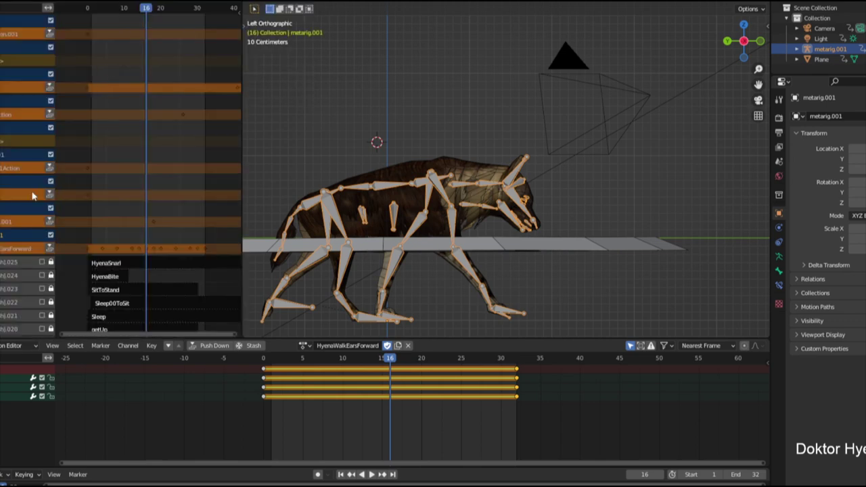
{"action": "scroll", "coordinate": [23, 202], "scroll_direction": "down", "scroll_amount": 3}
{"action": "scroll", "coordinate": [23, 202], "scroll_direction": "down", "scroll_amount": 1}
{"action": "scroll", "coordinate": [23, 201], "scroll_direction": "down", "scroll_amount": 1}
{"action": "scroll", "coordinate": [23, 205], "scroll_direction": "down", "scroll_amount": 1}
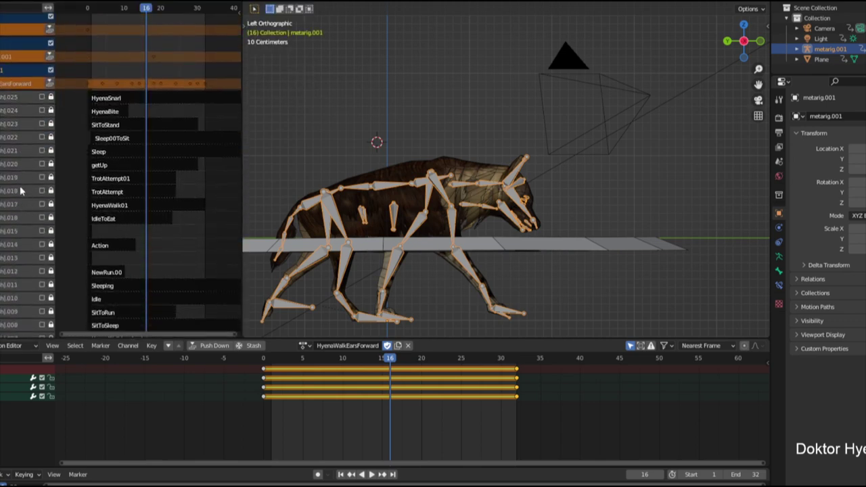
Enable the HyenaSnarl, HyenaBite, SitToStand, Sleep, getUp and Sleep00ToSit tracks
{"action": "left_click", "coordinate": [41, 98]}
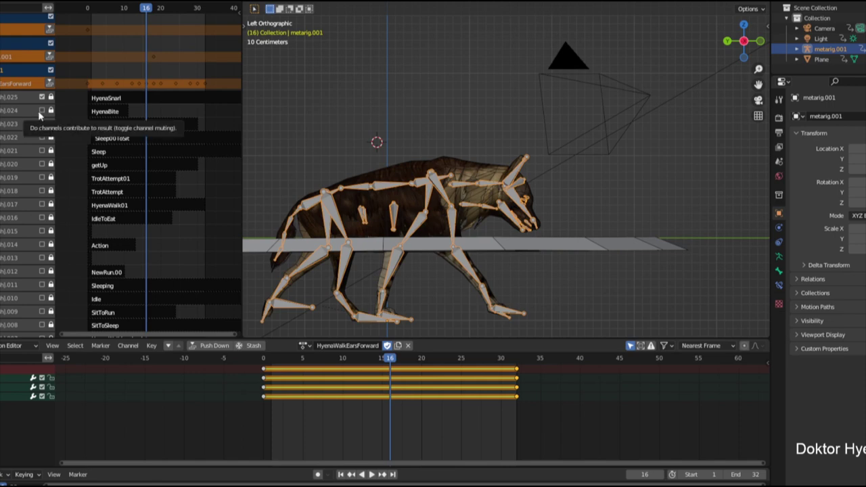
{"action": "left_click", "coordinate": [39, 112]}
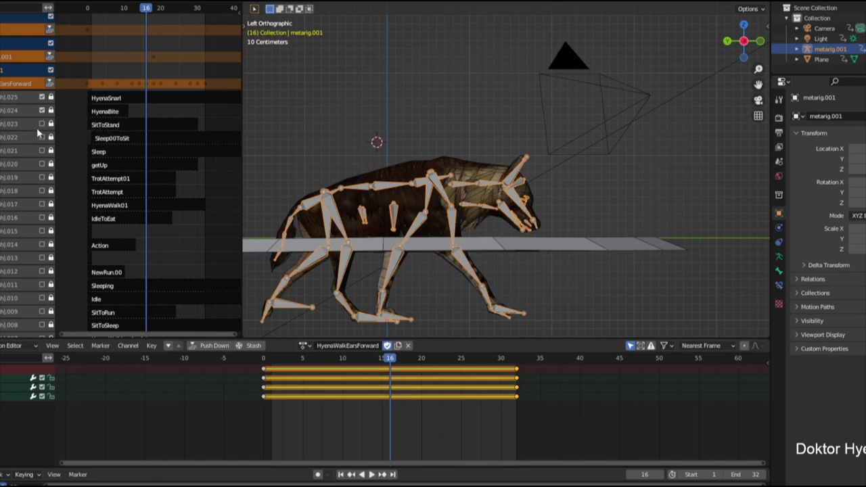
{"action": "left_click", "coordinate": [41, 124]}
{"action": "left_click", "coordinate": [41, 150]}
{"action": "left_click", "coordinate": [42, 138]}
{"action": "scroll", "coordinate": [42, 142], "scroll_direction": "down", "scroll_amount": 1}
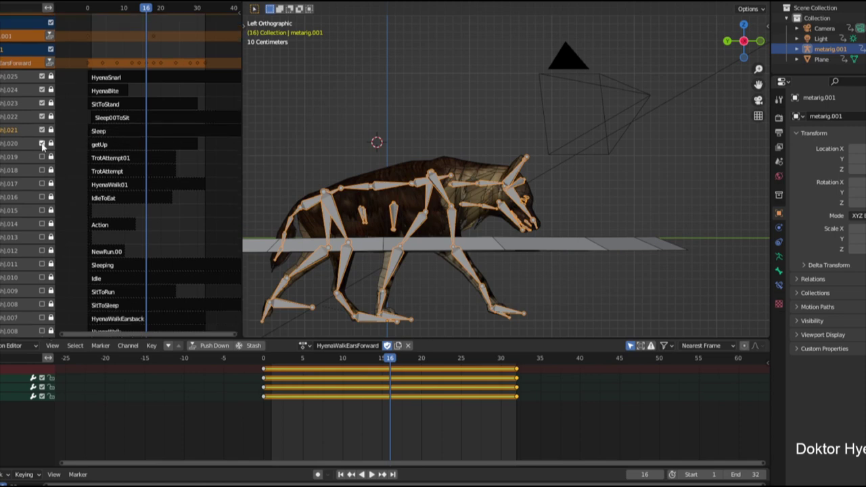
{"action": "scroll", "coordinate": [54, 191], "scroll_direction": "down", "scroll_amount": 1}
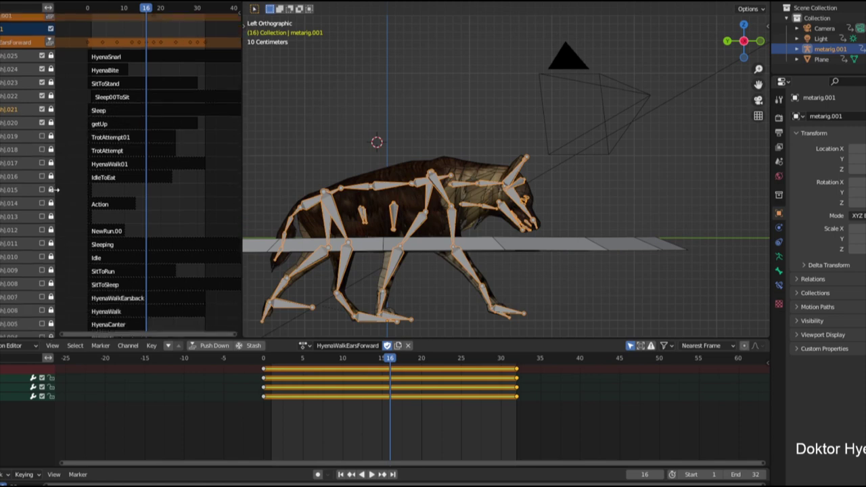
{"action": "scroll", "coordinate": [41, 214], "scroll_direction": "down", "scroll_amount": 1}
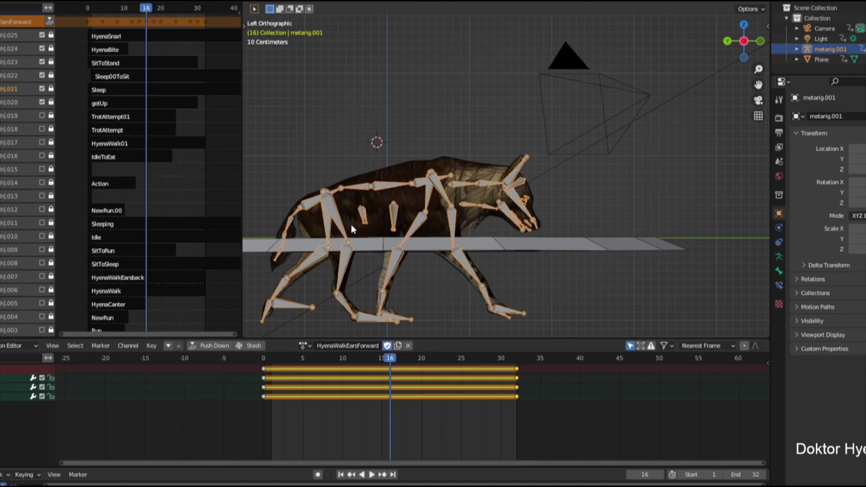
Push HyenaWalkEarsForward down to its own NLA track and preview the walk cycle
{"action": "left_click", "coordinate": [214, 346]}
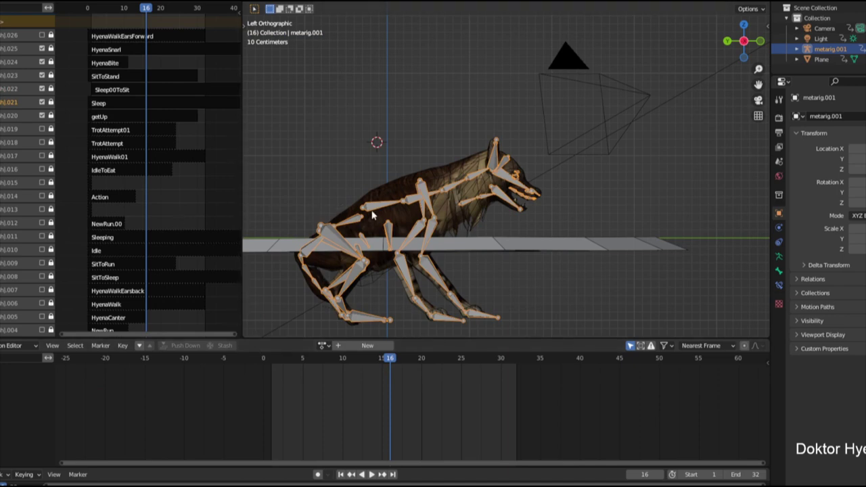
{"action": "scroll", "coordinate": [374, 216], "scroll_direction": "up", "scroll_amount": 1}
{"action": "key", "text": "space"}
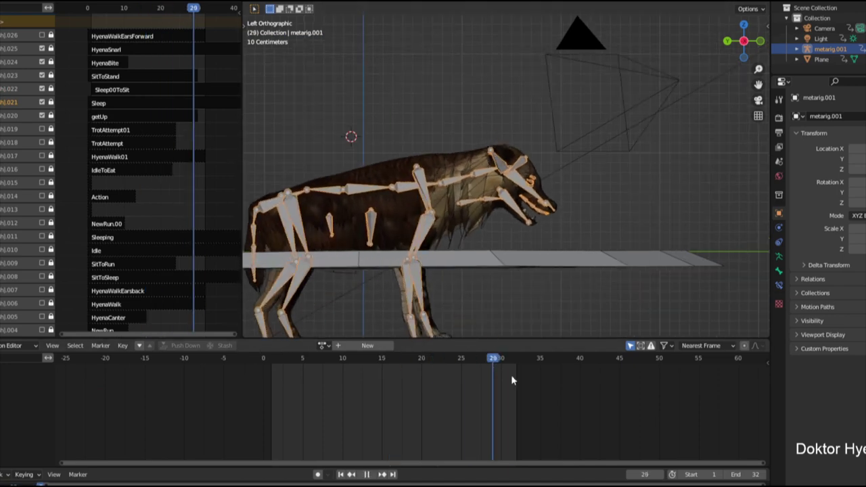
{"action": "left_click_drag", "start_coordinate": [465, 405], "coordinate": [519, 407]}
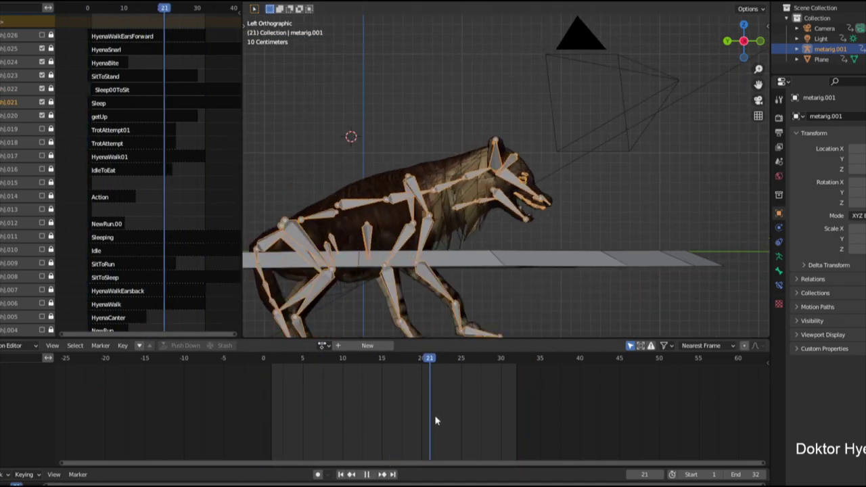
{"action": "key", "text": "space"}
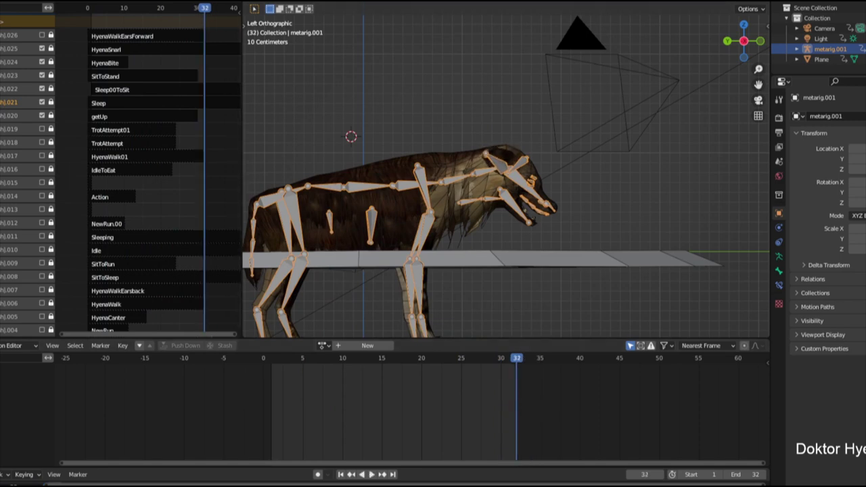
Enable the HyenaWalkEarsForward track and preview the playback
{"action": "left_click", "coordinate": [41, 97]}
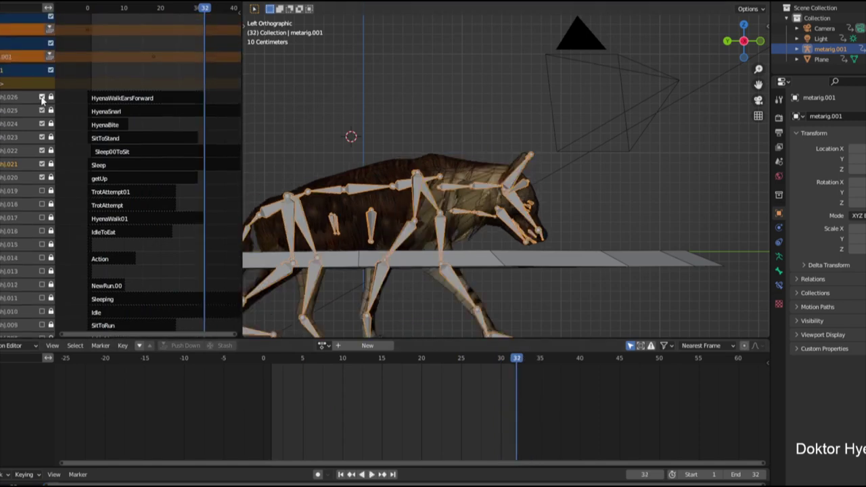
{"action": "key", "text": "space"}
{"action": "key", "text": "space"}
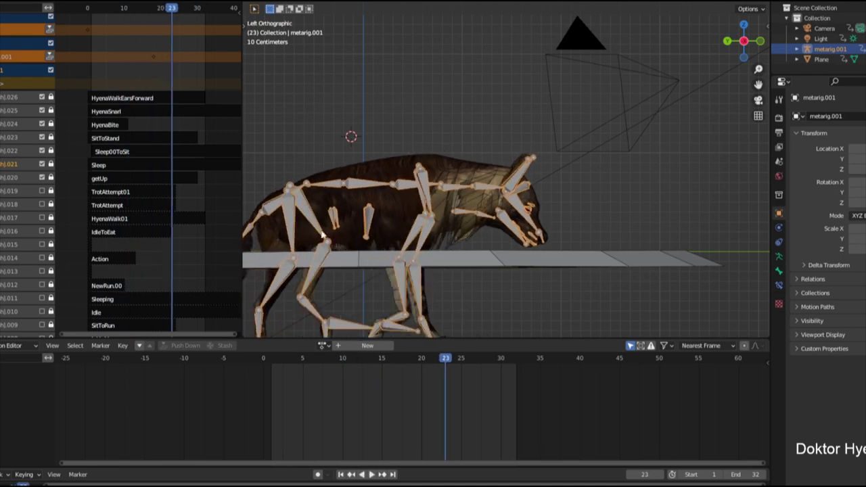
{"action": "scroll", "coordinate": [6, 209], "scroll_direction": "down", "scroll_amount": 2}
{"action": "scroll", "coordinate": [5, 209], "scroll_direction": "down", "scroll_amount": 2}
{"action": "scroll", "coordinate": [6, 209], "scroll_direction": "down", "scroll_amount": 1}
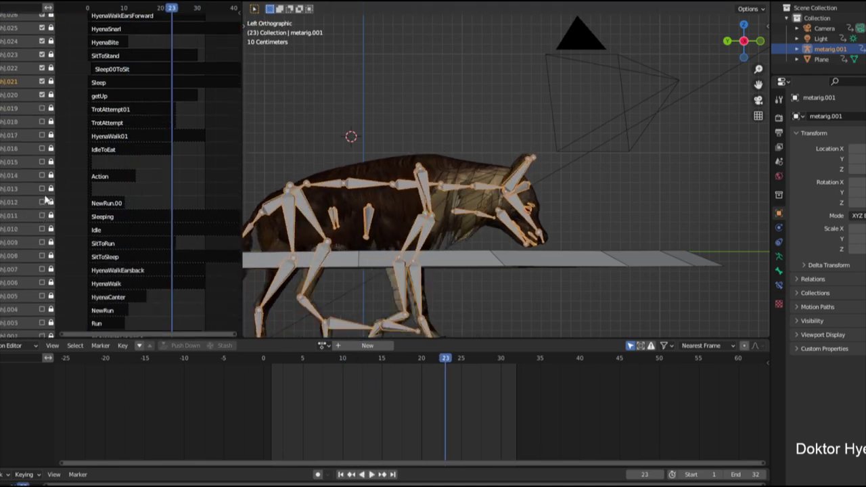
{"action": "scroll", "coordinate": [42, 213], "scroll_direction": "up", "scroll_amount": 3}
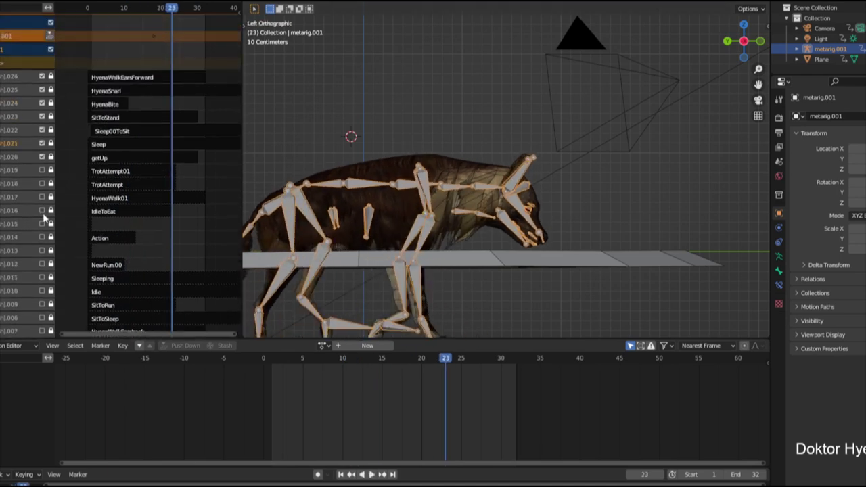
Enable the Sleeping, Idle and HyenaCanter tracks
{"action": "left_click", "coordinate": [43, 278]}
{"action": "left_click", "coordinate": [42, 291]}
{"action": "scroll", "coordinate": [42, 310], "scroll_direction": "down", "scroll_amount": 1}
{"action": "scroll", "coordinate": [43, 309], "scroll_direction": "down", "scroll_amount": 1}
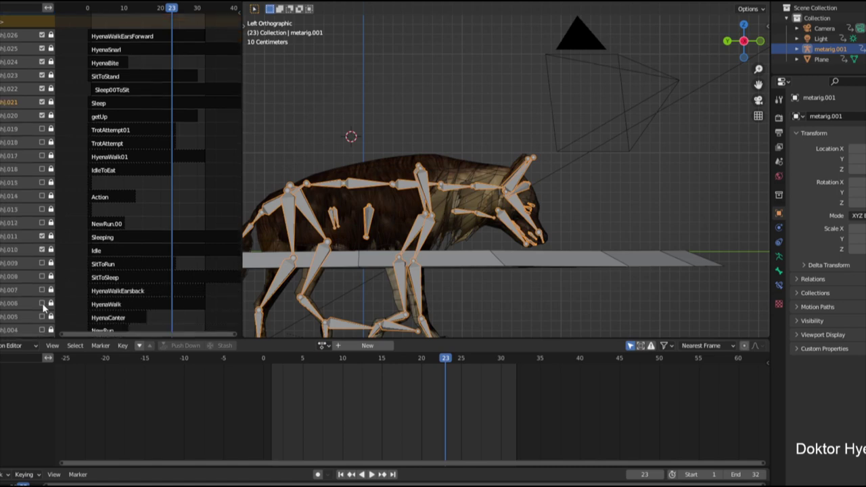
{"action": "scroll", "coordinate": [46, 299], "scroll_direction": "down", "scroll_amount": 2}
{"action": "scroll", "coordinate": [45, 297], "scroll_direction": "down", "scroll_amount": 1}
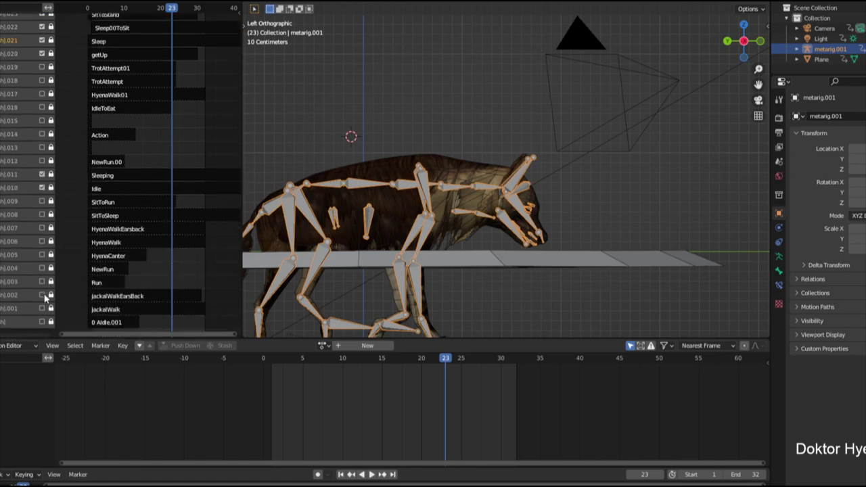
{"action": "left_click", "coordinate": [42, 255]}
Assign the HyenaSprint action to the rig and end the scene at frame 13
{"action": "scroll", "coordinate": [44, 282], "scroll_direction": "down", "scroll_amount": 1}
{"action": "left_click", "coordinate": [323, 345]}
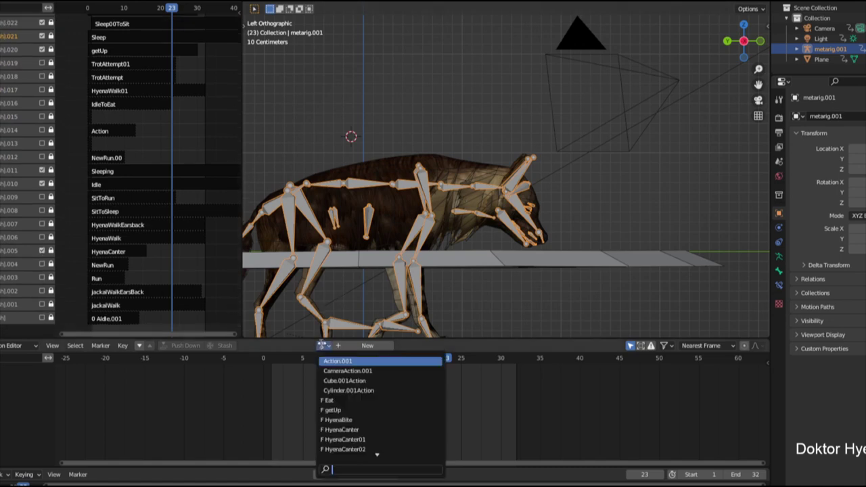
{"action": "type", "text": "sprin"}
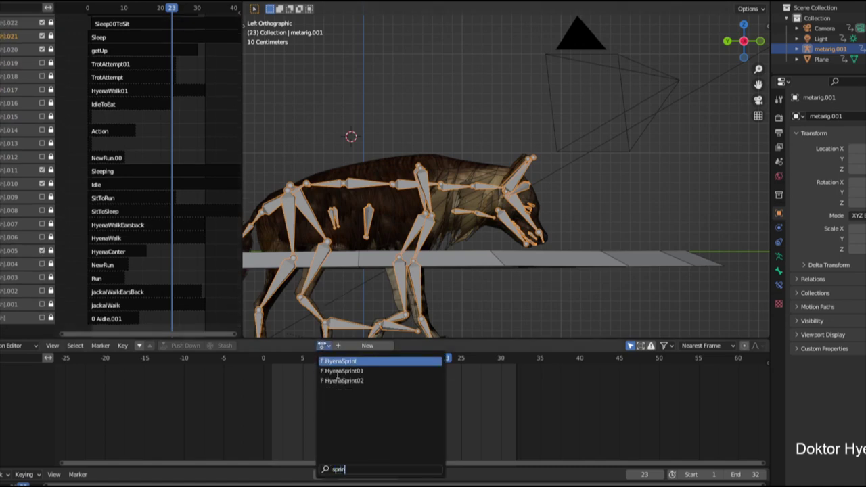
{"action": "key", "text": "Return"}
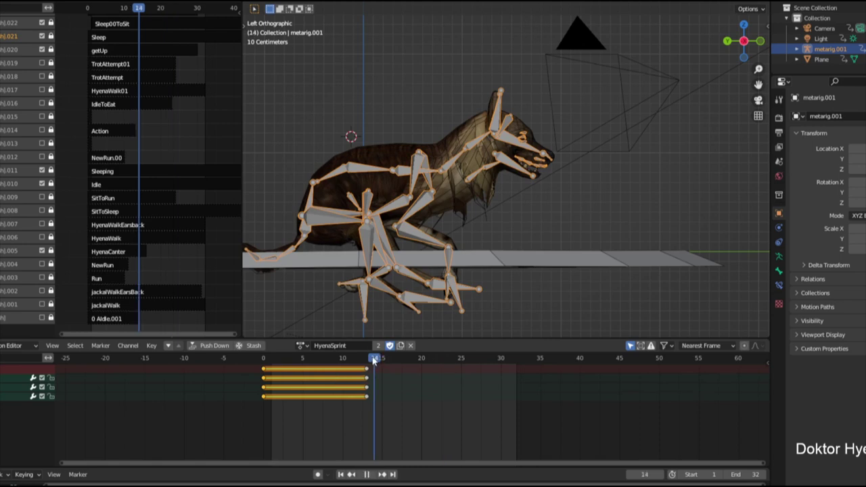
{"action": "left_click", "coordinate": [366, 372]}
{"action": "key", "text": "ctrl+End"}
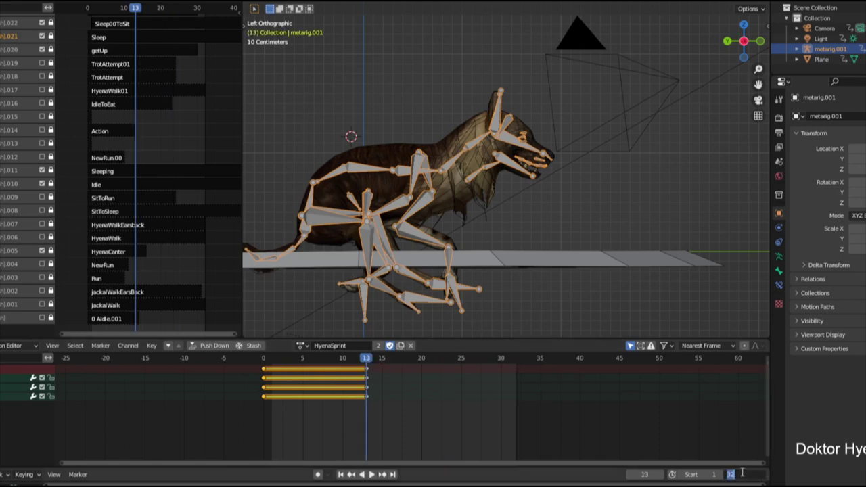
Preview the sprint animation, then stash HyenaSprint as its own NLA track
{"action": "key", "text": "space"}
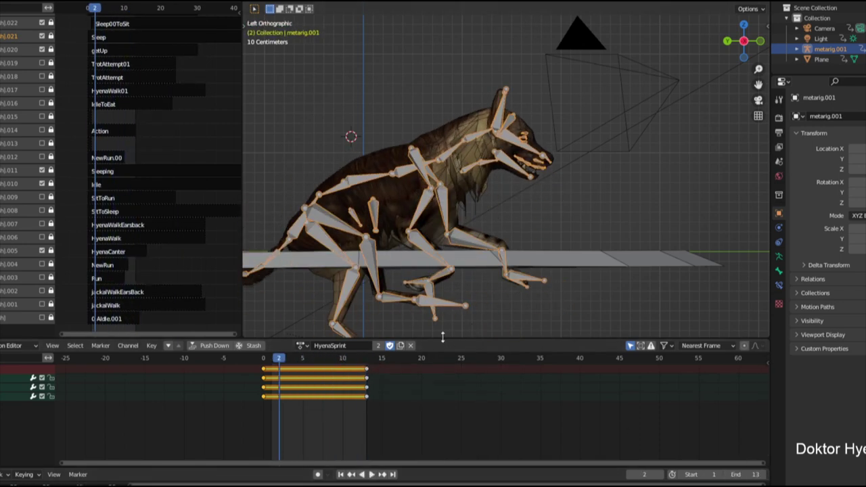
{"action": "scroll", "coordinate": [500, 284], "scroll_direction": "down", "scroll_amount": 2}
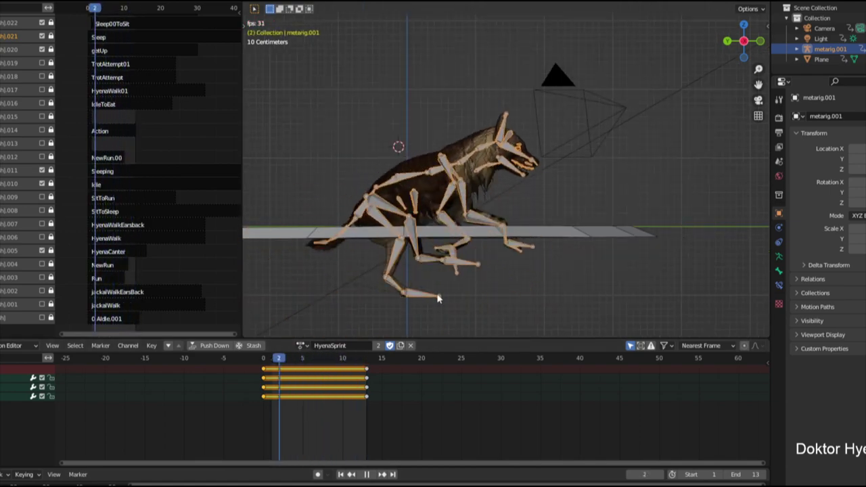
{"action": "key", "text": "space"}
{"action": "scroll", "coordinate": [7, 211], "scroll_direction": "up", "scroll_amount": 3}
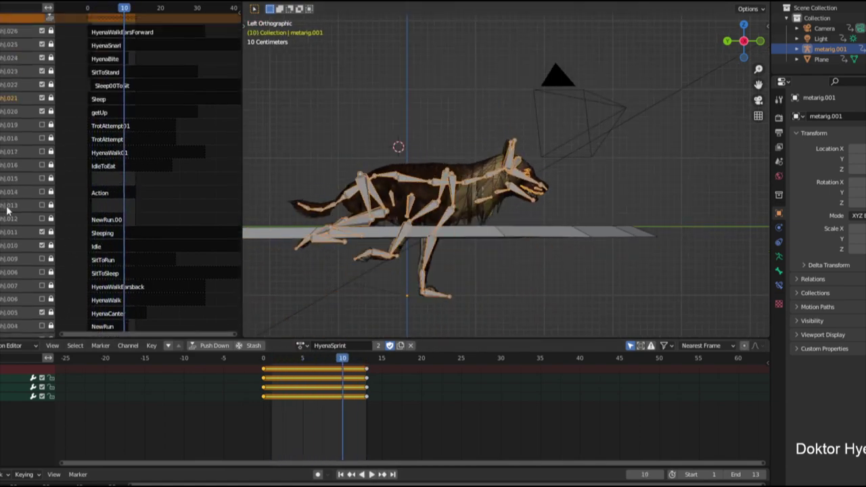
{"action": "scroll", "coordinate": [7, 211], "scroll_direction": "up", "scroll_amount": 1}
{"action": "scroll", "coordinate": [8, 209], "scroll_direction": "down", "scroll_amount": 1}
{"action": "scroll", "coordinate": [9, 203], "scroll_direction": "up", "scroll_amount": 1}
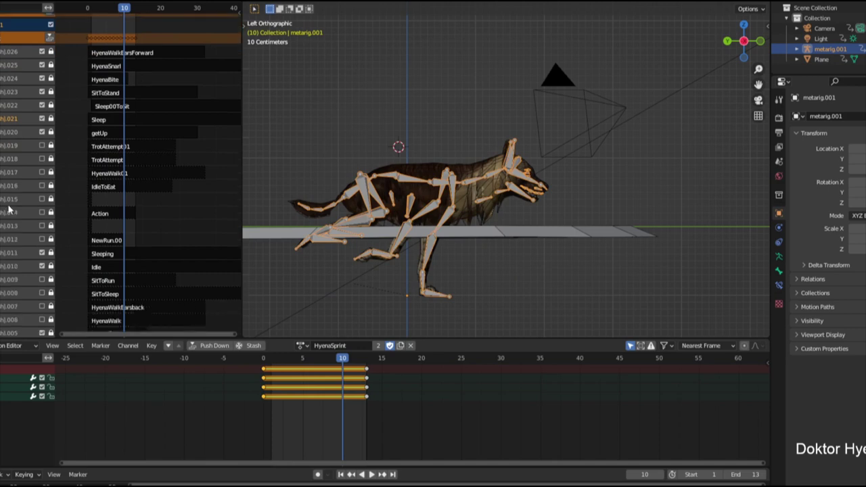
{"action": "scroll", "coordinate": [13, 199], "scroll_direction": "down", "scroll_amount": 1}
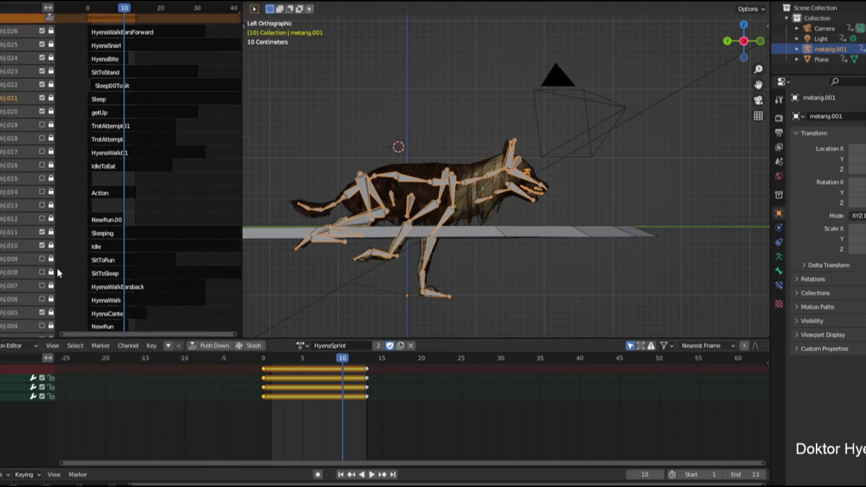
{"action": "scroll", "coordinate": [57, 257], "scroll_direction": "down", "scroll_amount": 1}
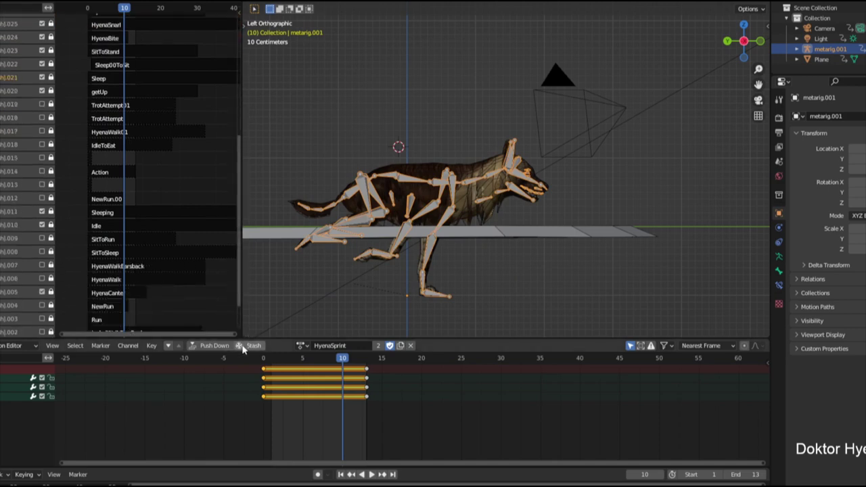
{"action": "scroll", "coordinate": [109, 293], "scroll_direction": "up", "scroll_amount": 3}
{"action": "left_click", "coordinate": [253, 345]}
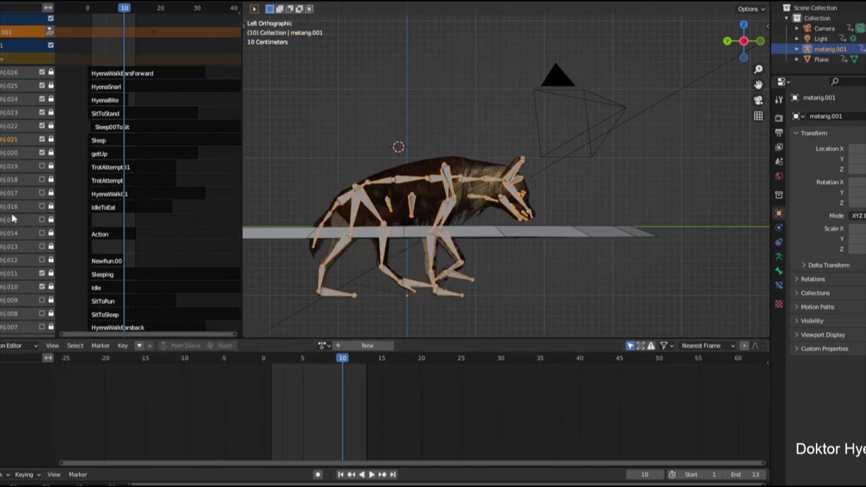
Enable the Sleeping and Run tracks in the NLA editor
{"action": "scroll", "coordinate": [12, 217], "scroll_direction": "down", "scroll_amount": 3}
{"action": "scroll", "coordinate": [12, 217], "scroll_direction": "down", "scroll_amount": 2}
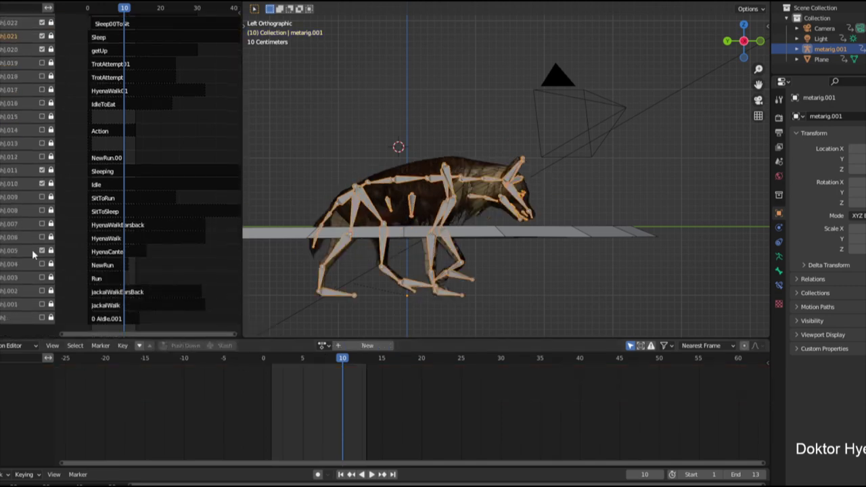
{"action": "scroll", "coordinate": [33, 254], "scroll_direction": "up", "scroll_amount": 1}
{"action": "scroll", "coordinate": [38, 249], "scroll_direction": "up", "scroll_amount": 2}
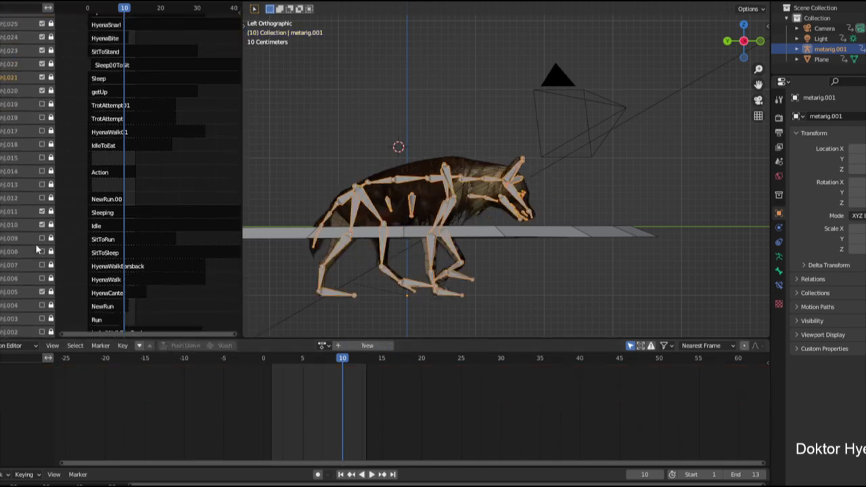
{"action": "scroll", "coordinate": [37, 248], "scroll_direction": "down", "scroll_amount": 2}
{"action": "scroll", "coordinate": [38, 249], "scroll_direction": "up", "scroll_amount": 2}
{"action": "scroll", "coordinate": [37, 249], "scroll_direction": "up", "scroll_amount": 3}
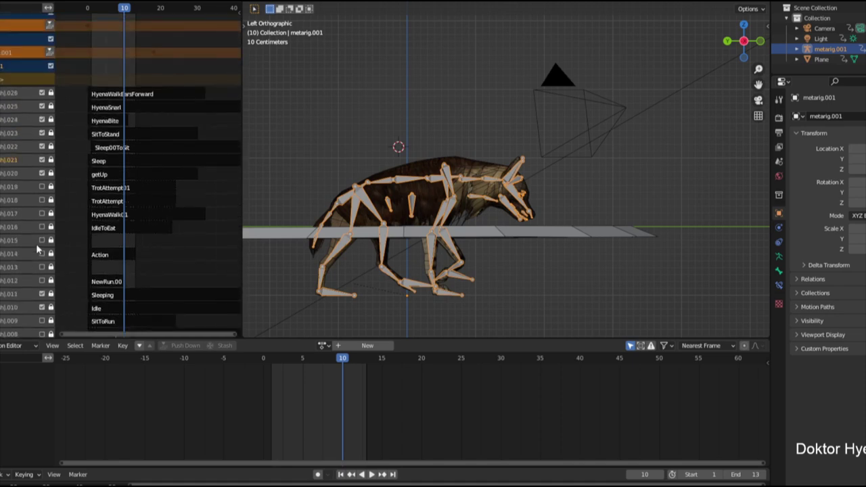
{"action": "scroll", "coordinate": [37, 249], "scroll_direction": "down", "scroll_amount": 1}
{"action": "scroll", "coordinate": [37, 249], "scroll_direction": "down", "scroll_amount": 1}
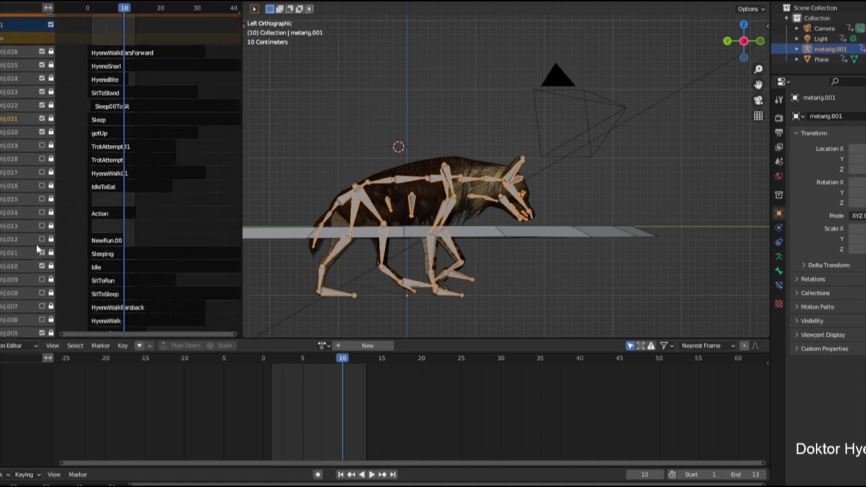
{"action": "left_click", "coordinate": [41, 253]}
{"action": "scroll", "coordinate": [154, 216], "scroll_direction": "up", "scroll_amount": 1}
{"action": "scroll", "coordinate": [153, 216], "scroll_direction": "up", "scroll_amount": 1}
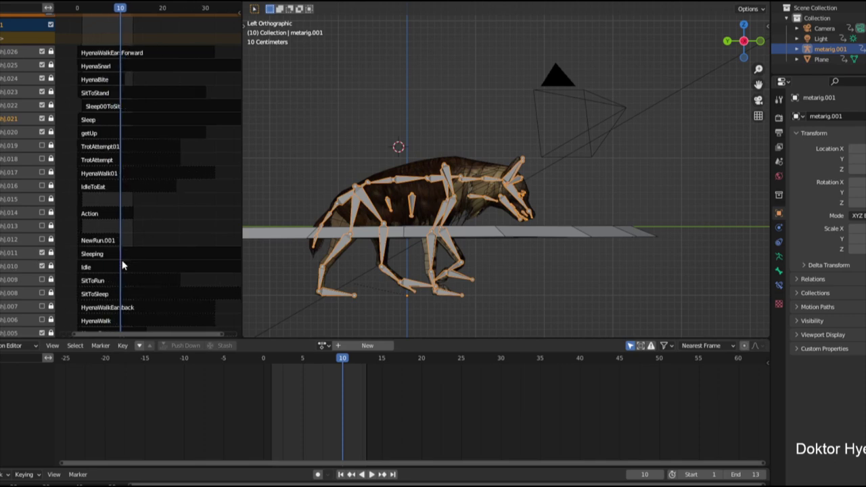
{"action": "scroll", "coordinate": [124, 260], "scroll_direction": "up", "scroll_amount": 1}
{"action": "scroll", "coordinate": [125, 229], "scroll_direction": "down", "scroll_amount": 2, "text": "shift"}
{"action": "scroll", "coordinate": [124, 223], "scroll_direction": "down", "scroll_amount": 2, "text": "shift"}
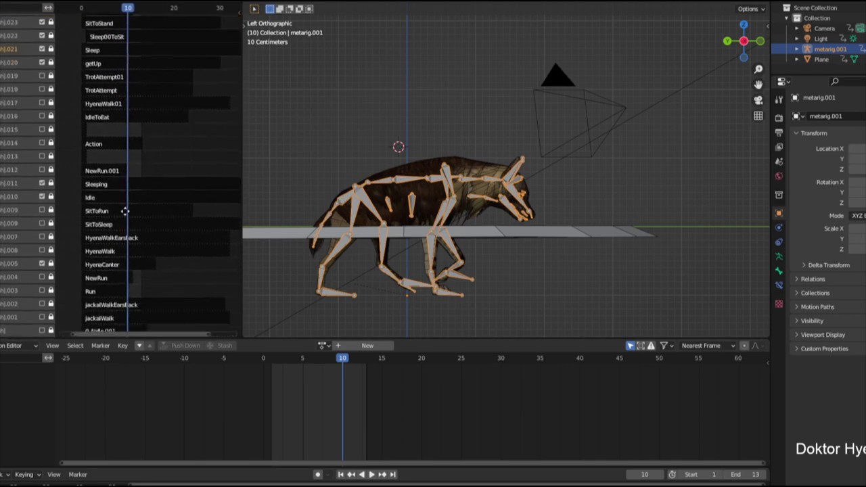
{"action": "scroll", "coordinate": [121, 196], "scroll_direction": "down", "scroll_amount": 1, "text": "shift"}
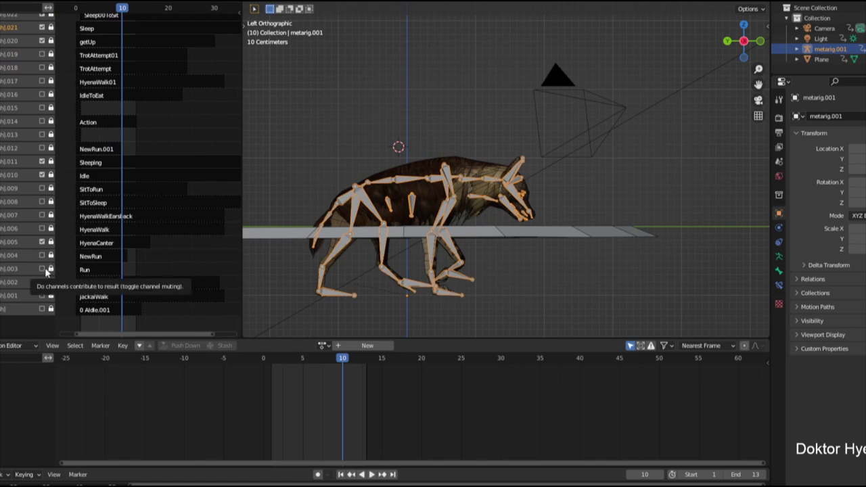
{"action": "left_click", "coordinate": [42, 269]}
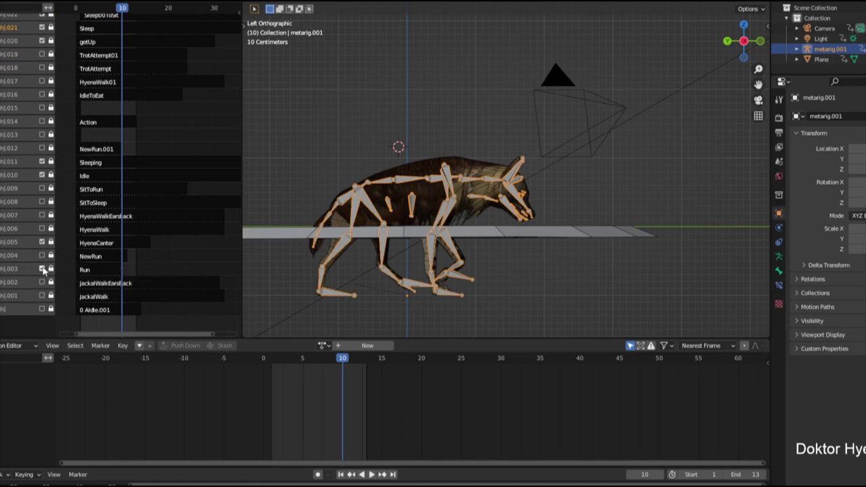
Select the Run strip and check its action list without changing it
{"action": "scroll", "coordinate": [48, 269], "scroll_direction": "up", "scroll_amount": 3}
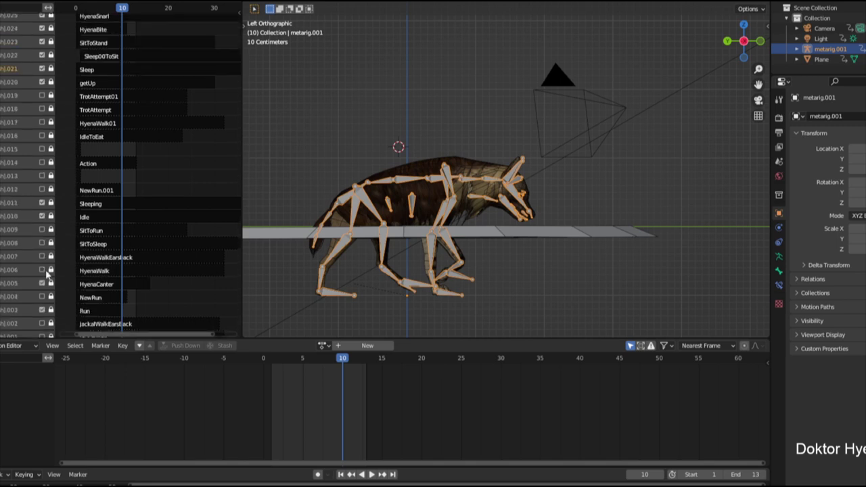
{"action": "scroll", "coordinate": [45, 279], "scroll_direction": "down", "scroll_amount": 1}
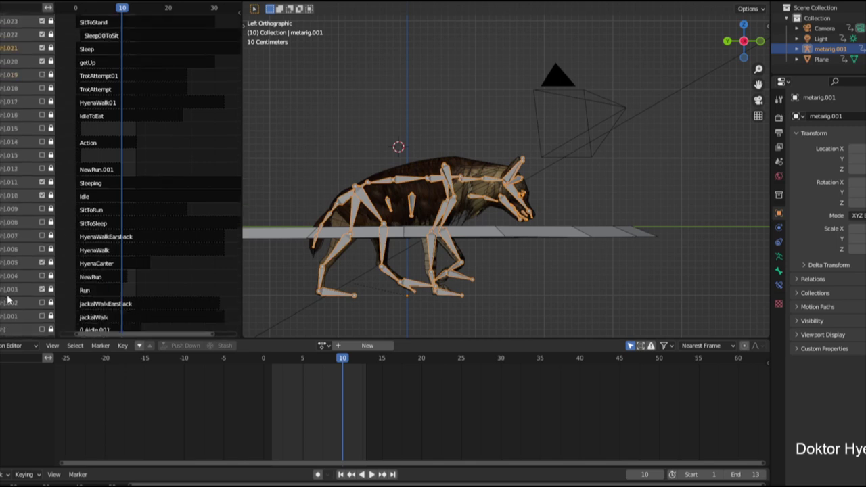
{"action": "left_click", "coordinate": [102, 292]}
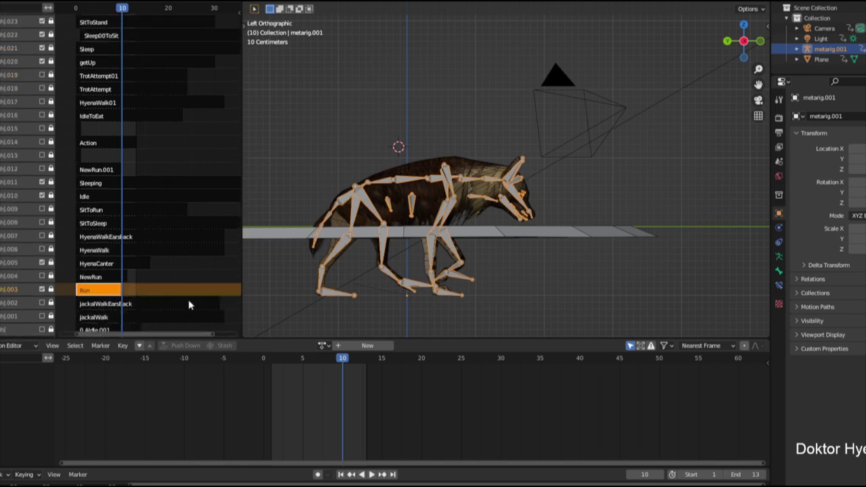
{"action": "left_click", "coordinate": [323, 346]}
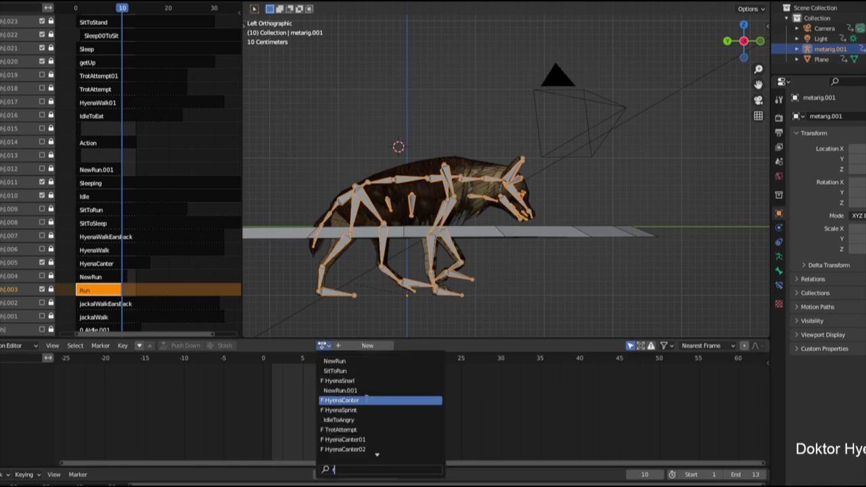
{"action": "scroll", "coordinate": [375, 439], "scroll_direction": "down", "scroll_amount": 3}
{"action": "key", "text": "Escape"}
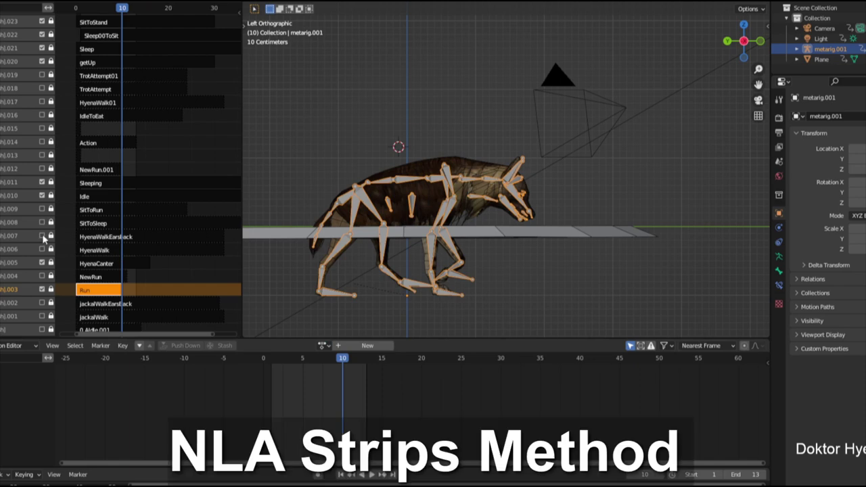
Bring up Blender's list of export formats
{"action": "scroll", "coordinate": [43, 239], "scroll_direction": "up", "scroll_amount": 1}
{"action": "scroll", "coordinate": [39, 211], "scroll_direction": "up", "scroll_amount": 3}
{"action": "scroll", "coordinate": [39, 211], "scroll_direction": "up", "scroll_amount": 1}
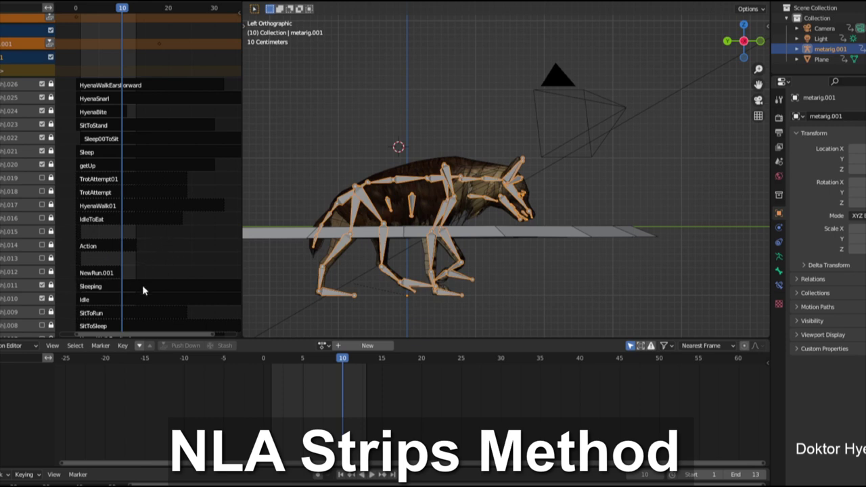
{"action": "scroll", "coordinate": [3, 140], "scroll_direction": "down", "scroll_amount": 2}
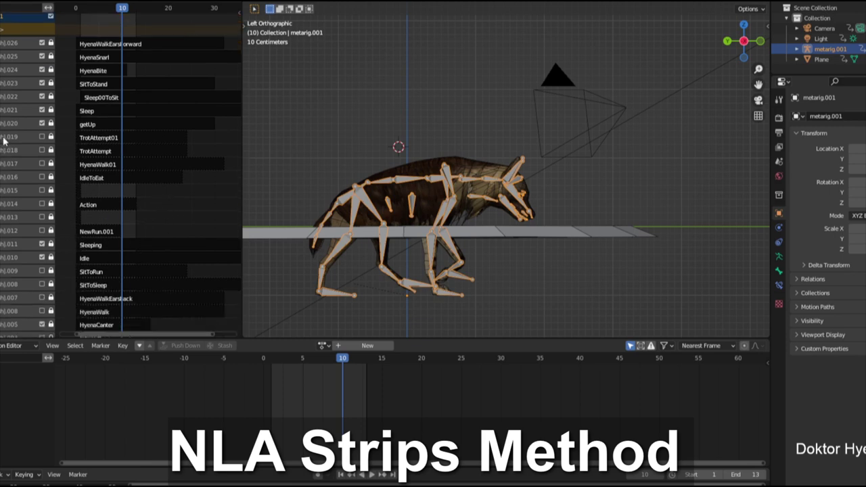
{"action": "scroll", "coordinate": [4, 140], "scroll_direction": "down", "scroll_amount": 2}
{"action": "scroll", "coordinate": [4, 140], "scroll_direction": "down", "scroll_amount": 2}
{"action": "scroll", "coordinate": [10, 151], "scroll_direction": "up", "scroll_amount": 1}
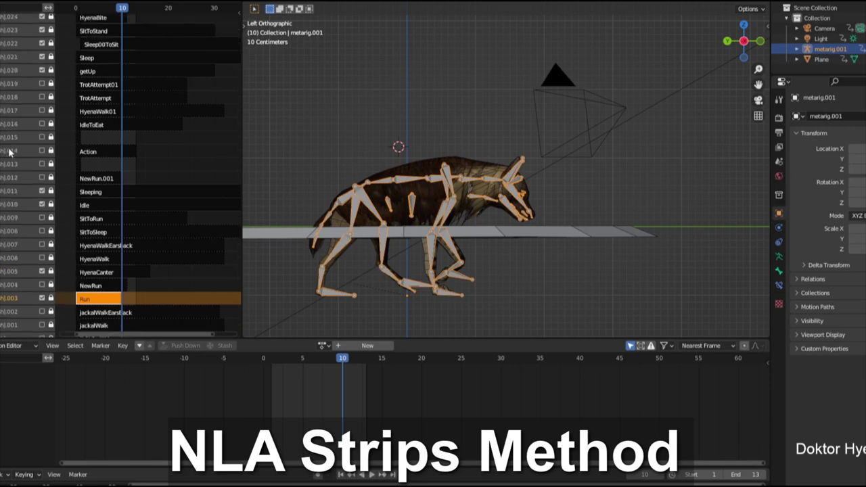
{"action": "scroll", "coordinate": [10, 154], "scroll_direction": "down", "scroll_amount": 1}
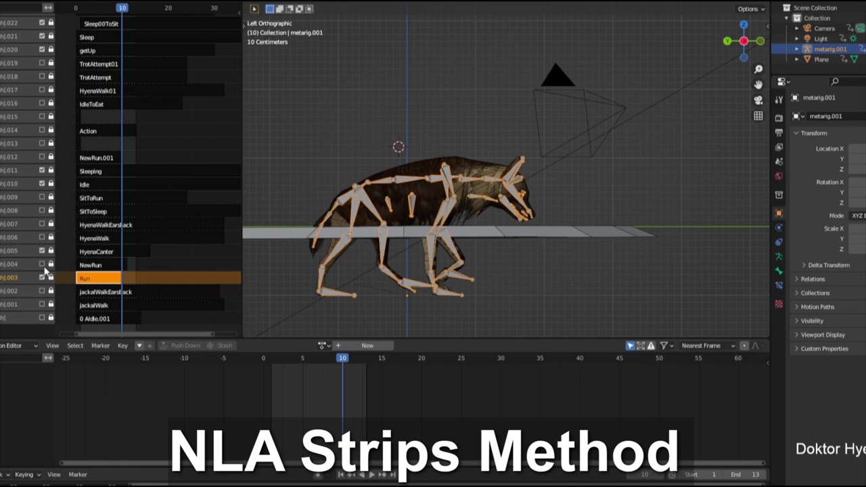
{"action": "scroll", "coordinate": [43, 267], "scroll_direction": "up", "scroll_amount": 1}
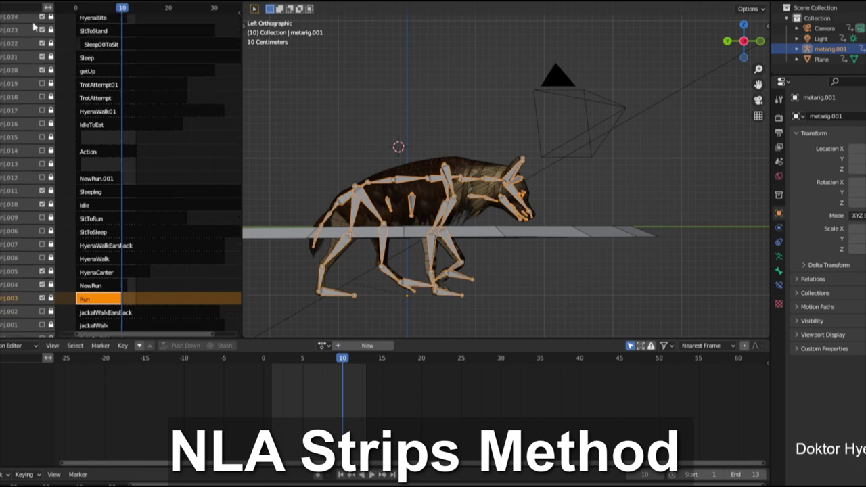
{"action": "scroll", "coordinate": [27, 20], "scroll_direction": "up", "scroll_amount": 1}
{"action": "left_click", "coordinate": [14, 1]}
{"action": "mouse_move", "coordinate": [27, 130]}
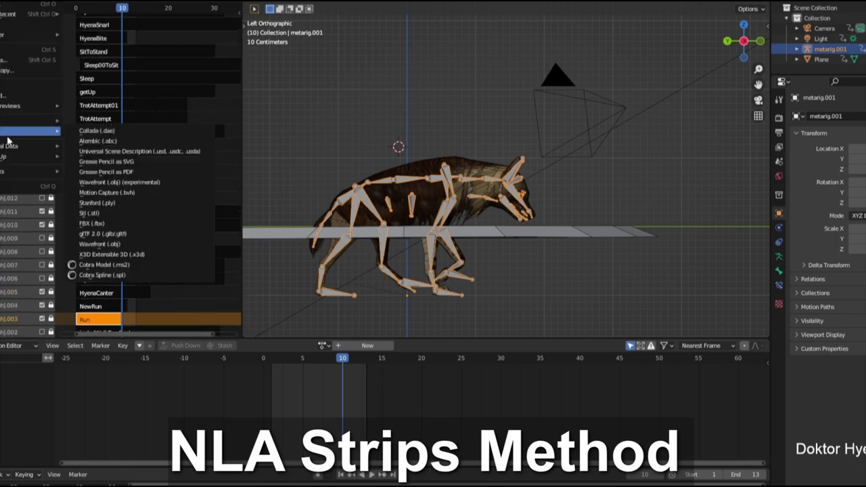
Export the hyena rig as FBX with Object Types limited to Armature and Mesh
{"action": "key", "text": "z"}
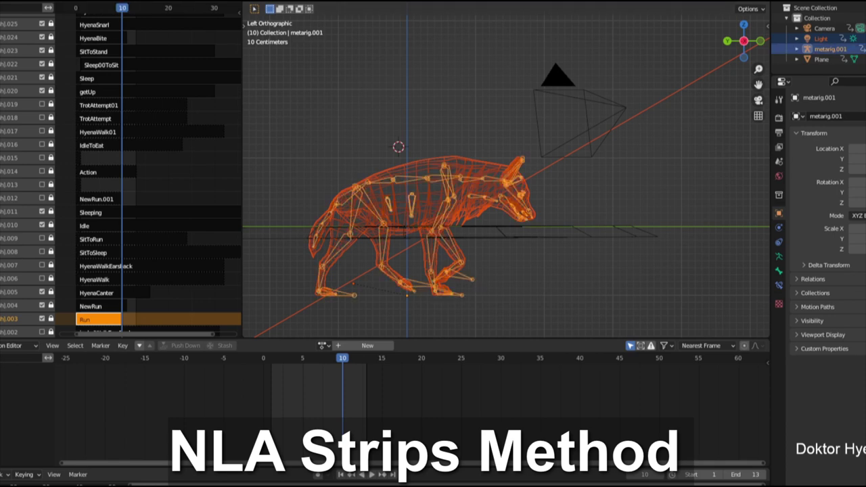
{"action": "left_click", "coordinate": [2, 4]}
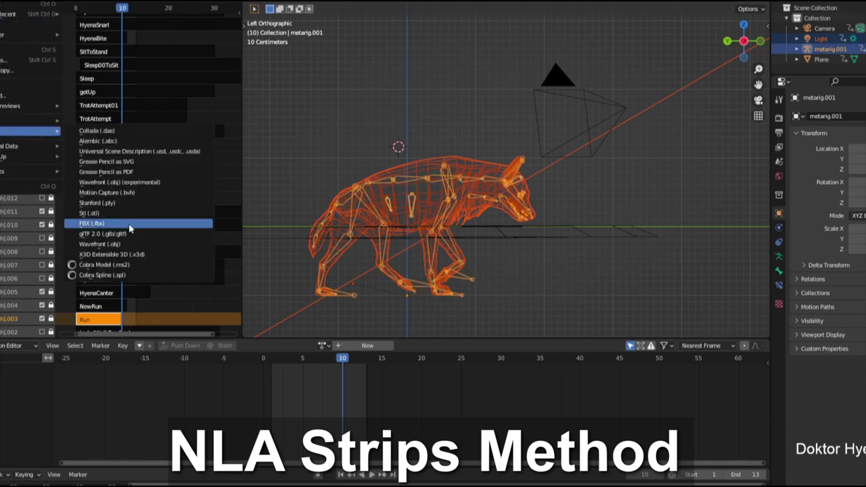
{"action": "left_click", "coordinate": [139, 225]}
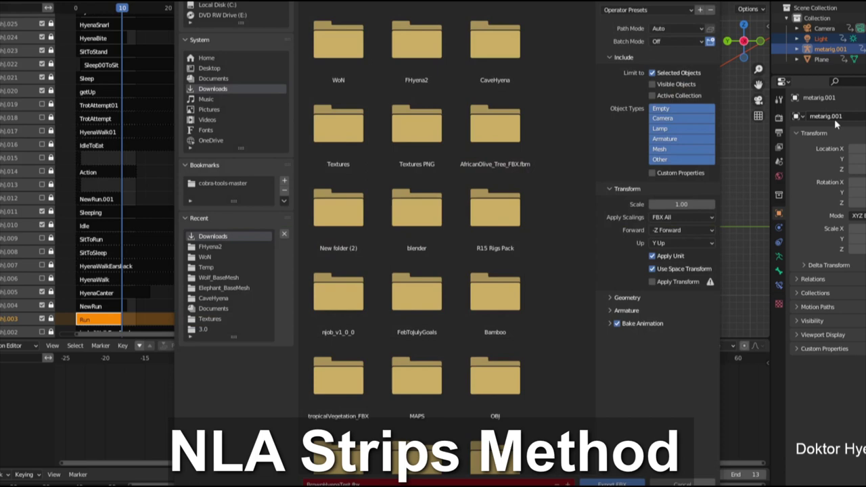
{"action": "left_click", "coordinate": [671, 138]}
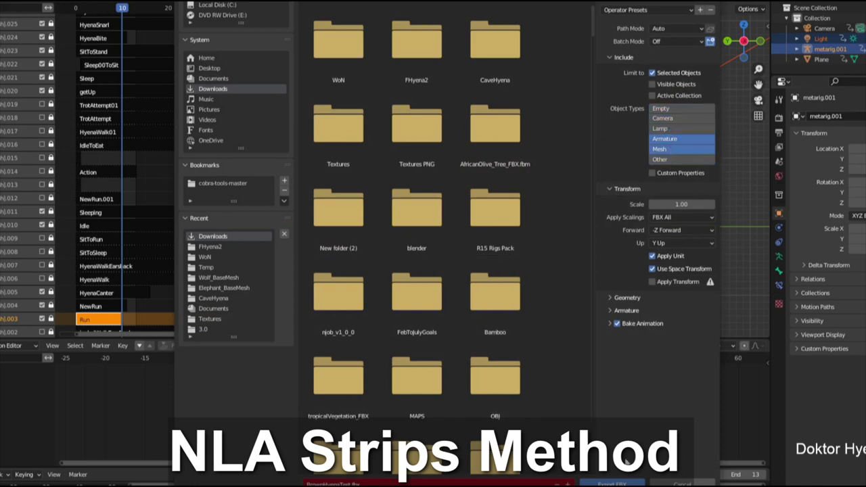
{"action": "left_click", "coordinate": [616, 483]}
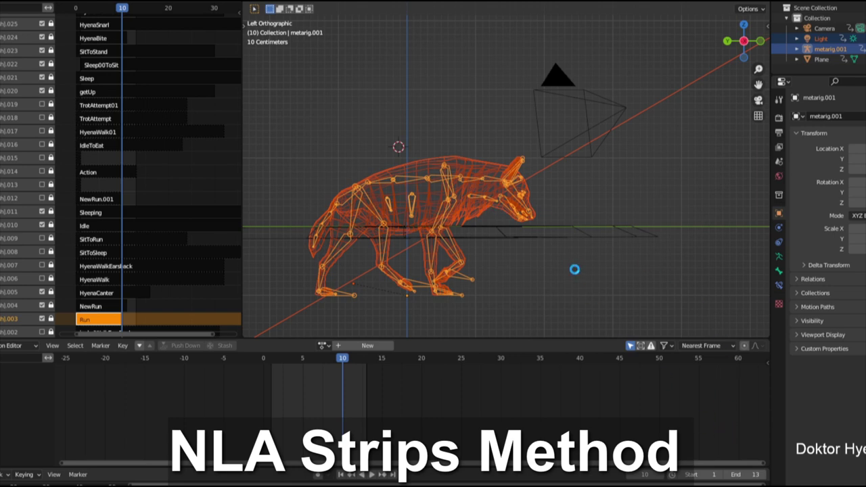
Orbit the view and switch the hyena to Solid shading
{"action": "middle_click_drag", "start_coordinate": [575, 270], "coordinate": [574, 274]}
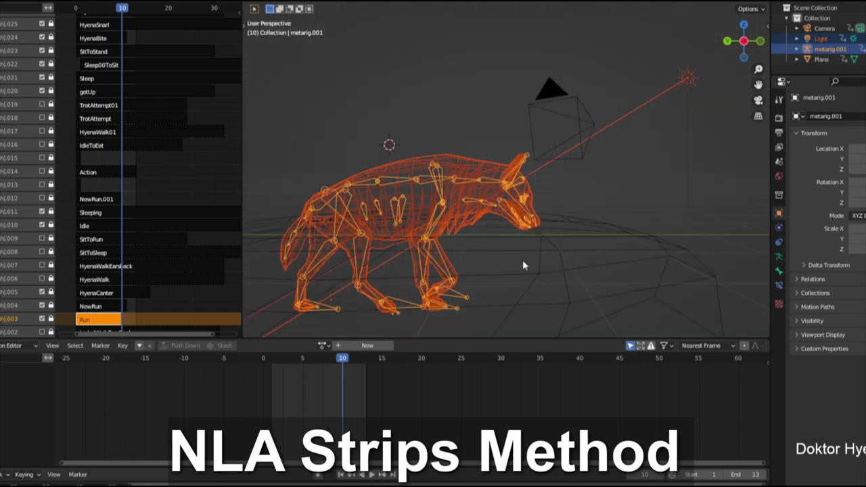
{"action": "key", "text": "z"}
{"action": "left_click", "coordinate": [699, 271]}
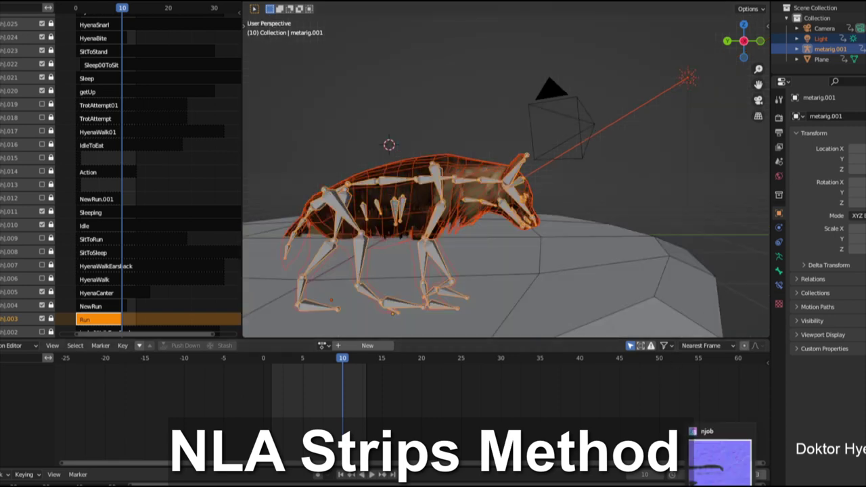
In Roblox Studio, open BrownHyenaTest through Import 3D
{"action": "left_click", "coordinate": [670, 453]}
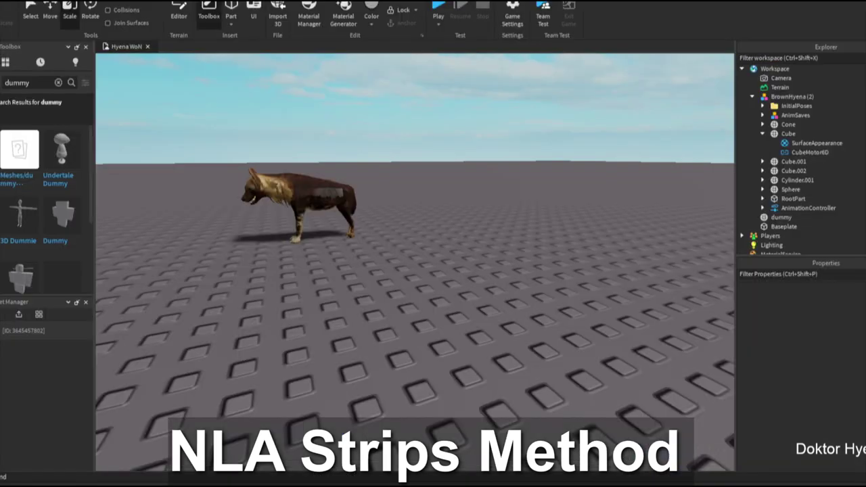
{"action": "left_click", "coordinate": [279, 18]}
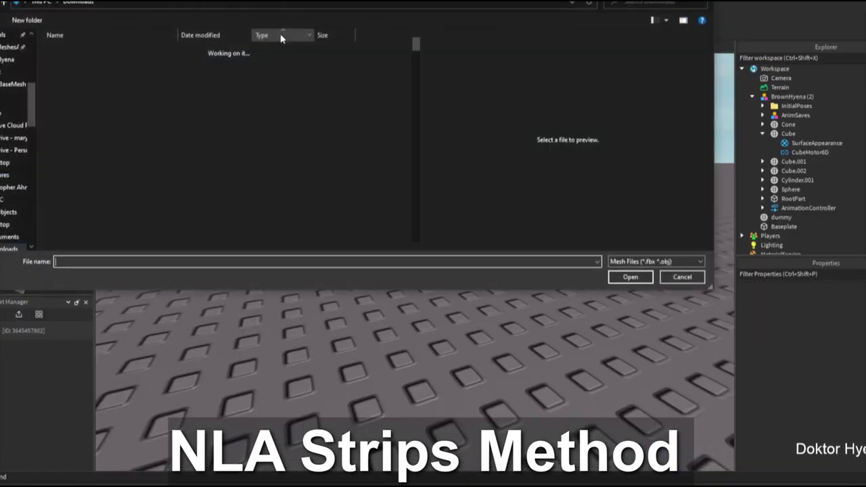
{"action": "double_click", "coordinate": [172, 98]}
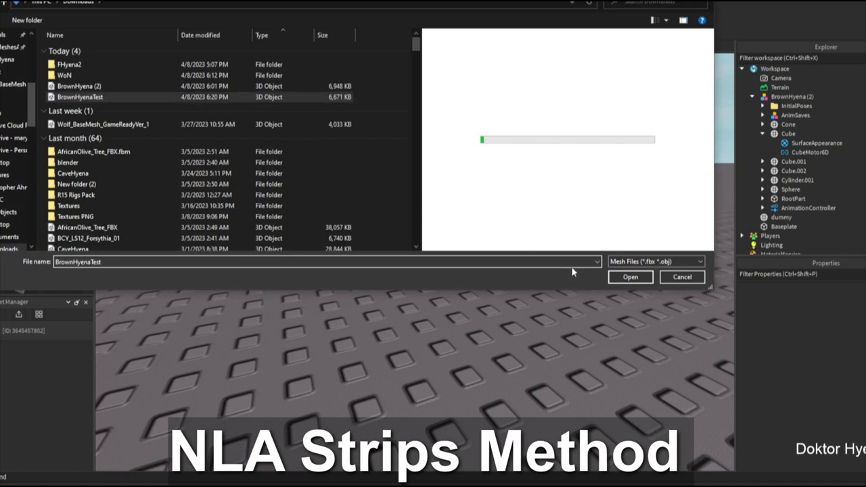
{"action": "left_click", "coordinate": [630, 277]}
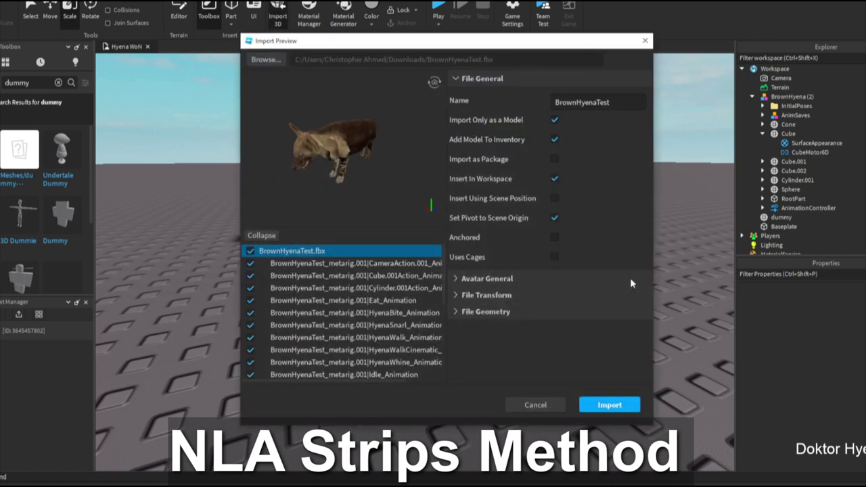
Review the animations, uncheck HyenaWhine_Animation, and start the import
{"action": "scroll", "coordinate": [380, 331], "scroll_direction": "down", "scroll_amount": 3}
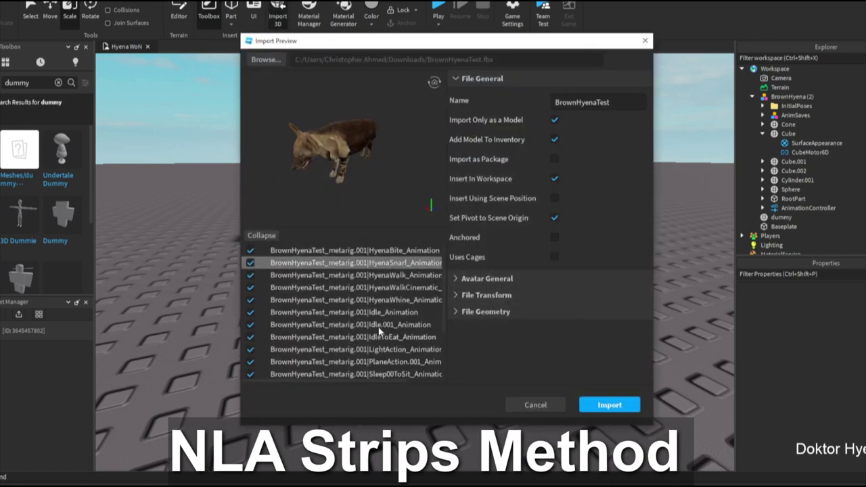
{"action": "scroll", "coordinate": [382, 338], "scroll_direction": "up", "scroll_amount": 3}
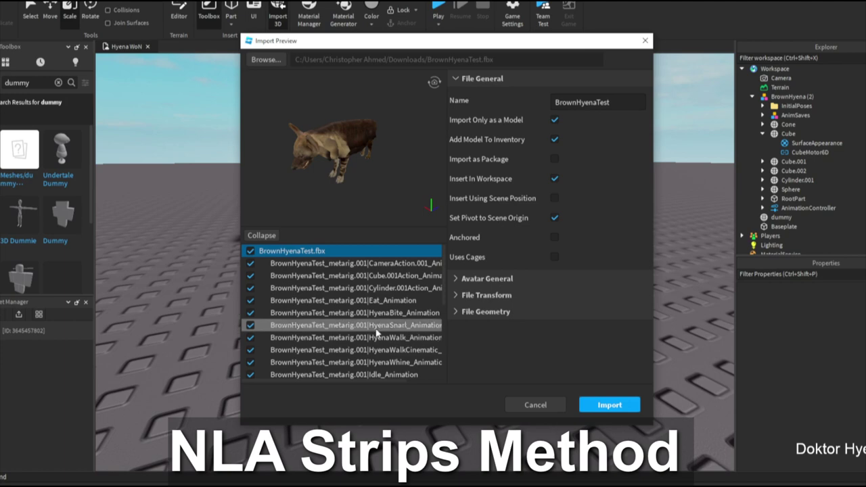
{"action": "left_click", "coordinate": [376, 338]}
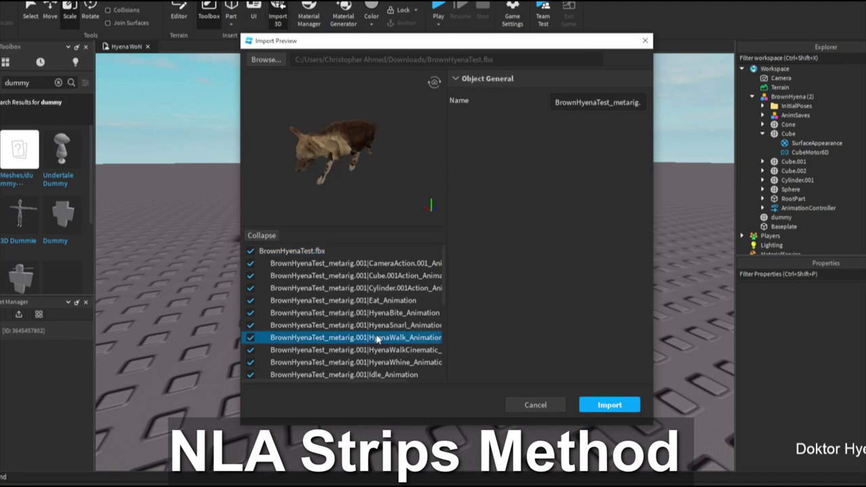
{"action": "left_click", "coordinate": [338, 251]}
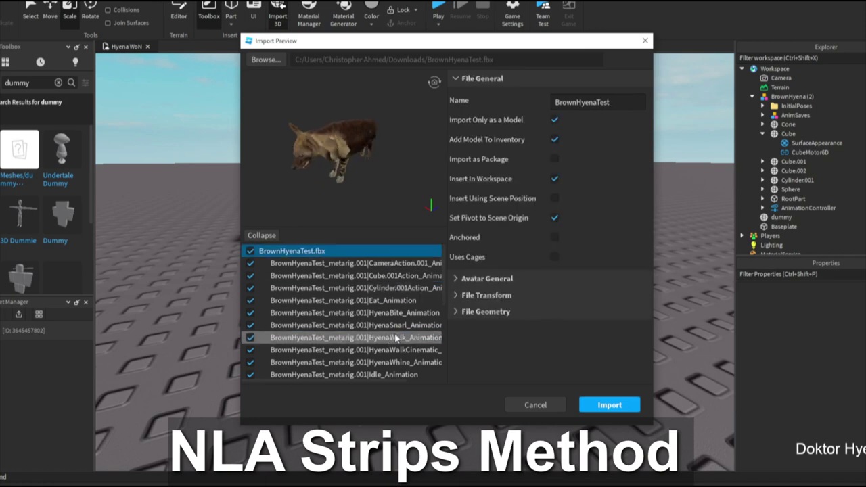
{"action": "scroll", "coordinate": [396, 352], "scroll_direction": "down", "scroll_amount": 1}
{"action": "scroll", "coordinate": [396, 352], "scroll_direction": "down", "scroll_amount": 2}
{"action": "scroll", "coordinate": [345, 304], "scroll_direction": "down", "scroll_amount": 3}
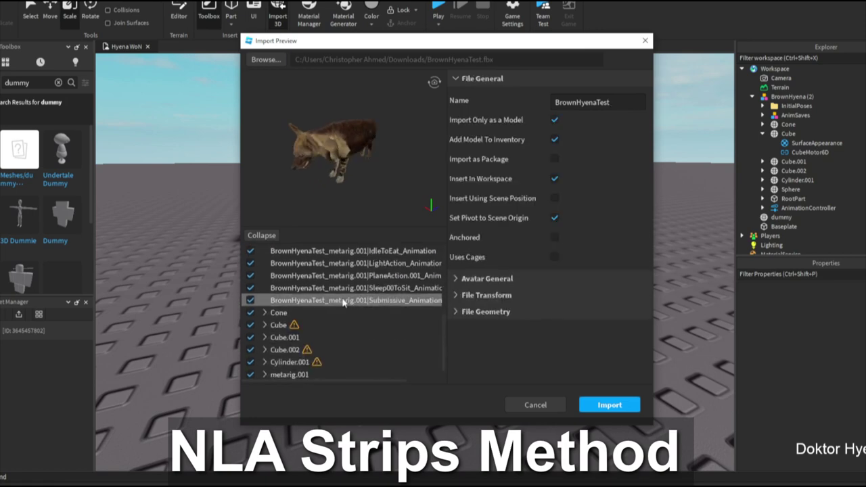
{"action": "scroll", "coordinate": [325, 304], "scroll_direction": "up", "scroll_amount": 1}
{"action": "scroll", "coordinate": [314, 306], "scroll_direction": "up", "scroll_amount": 2}
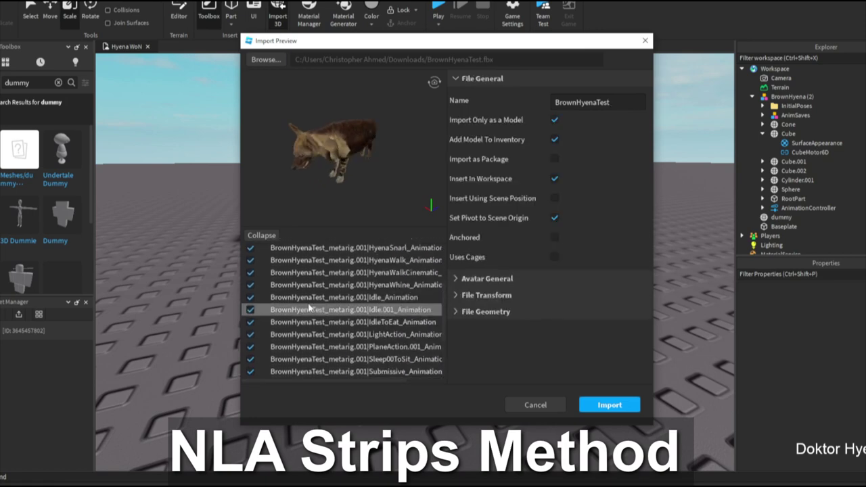
{"action": "left_click", "coordinate": [250, 287]}
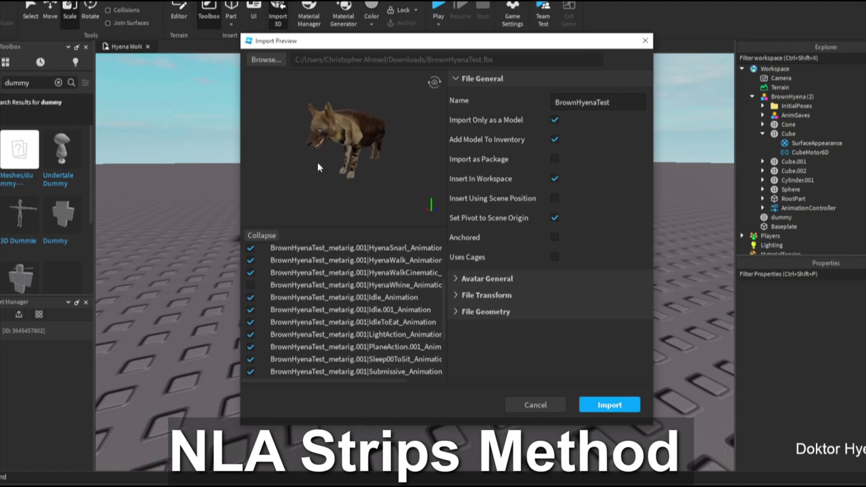
{"action": "scroll", "coordinate": [336, 271], "scroll_direction": "down", "scroll_amount": 3}
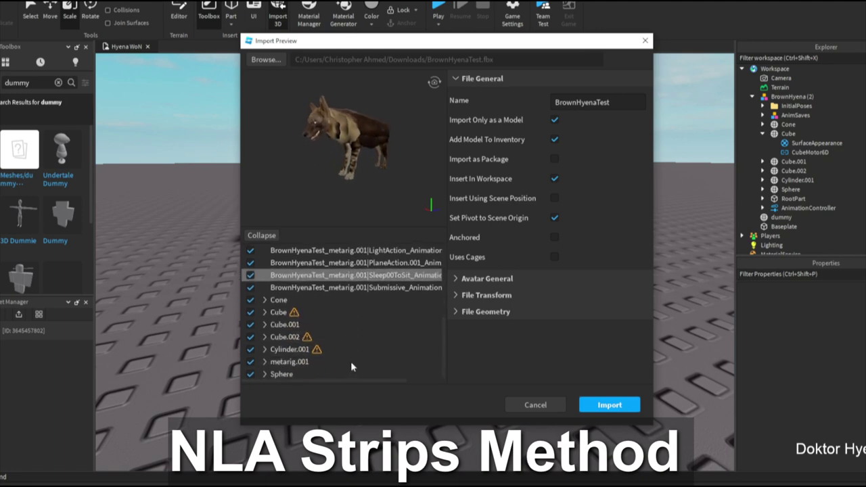
{"action": "left_click", "coordinate": [619, 406]}
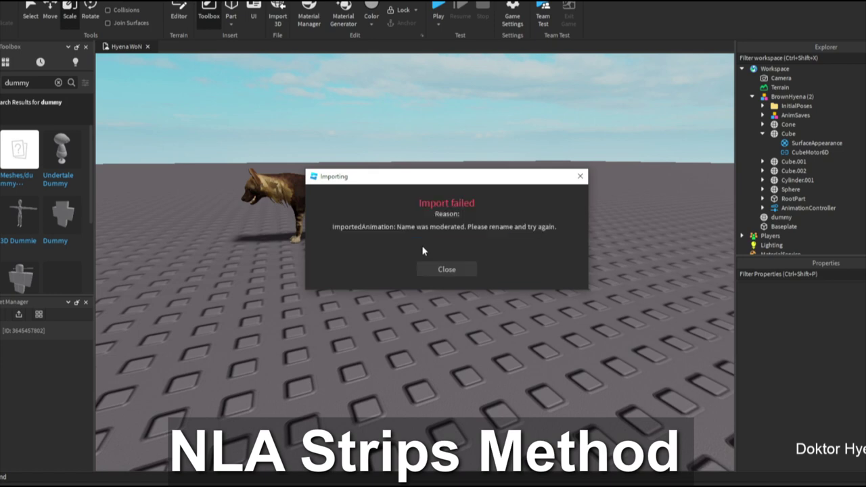
Close the 'Import failed' message about the moderated animation name
{"action": "left_click", "coordinate": [439, 275]}
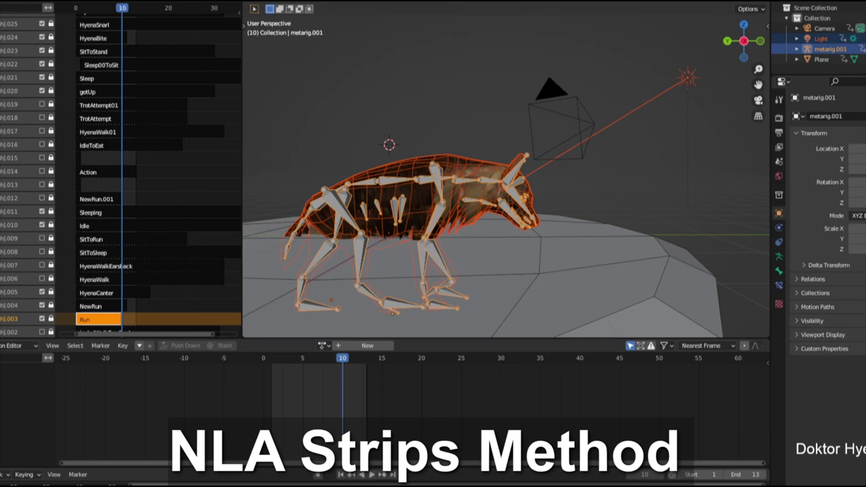
Re-export the FBX baking NLA Strips instead of All Actions
{"action": "left_click", "coordinate": [1, 1]}
{"action": "mouse_move", "coordinate": [27, 122]}
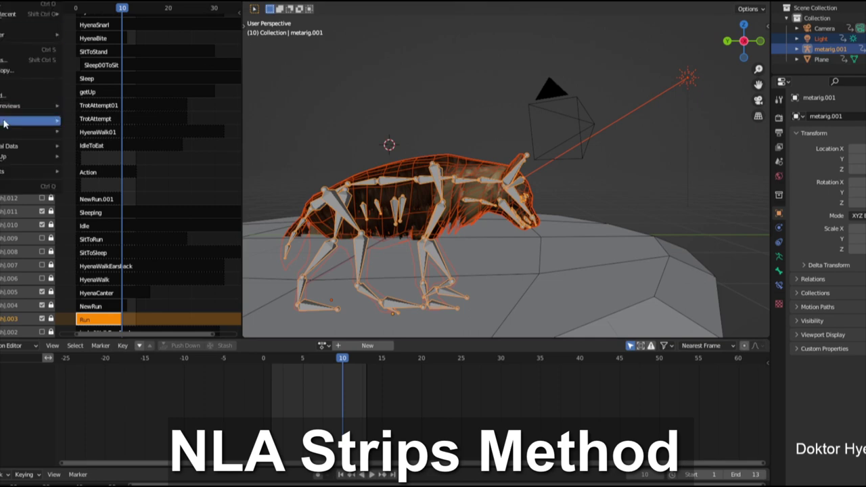
{"action": "left_click", "coordinate": [118, 224]}
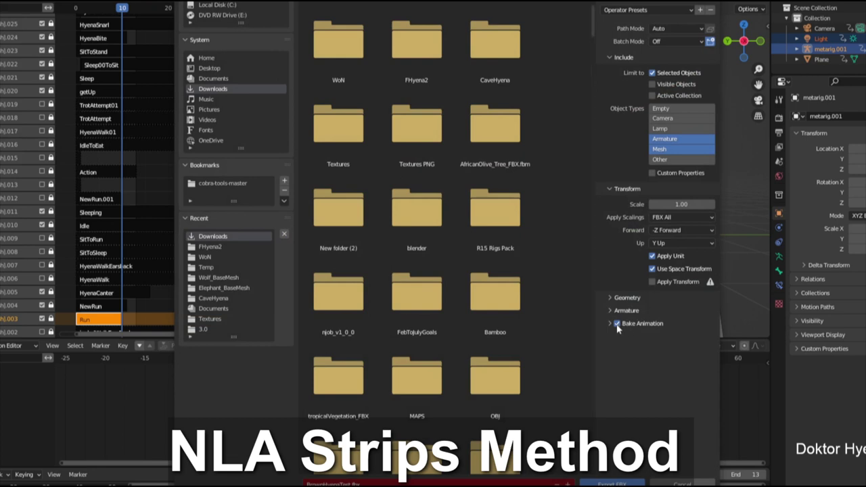
{"action": "left_click", "coordinate": [610, 324]}
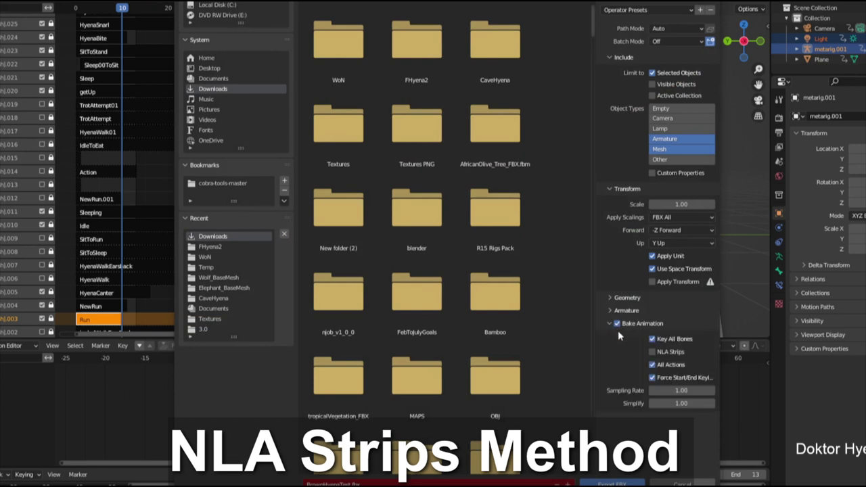
{"action": "left_click", "coordinate": [664, 366]}
{"action": "left_click", "coordinate": [654, 352]}
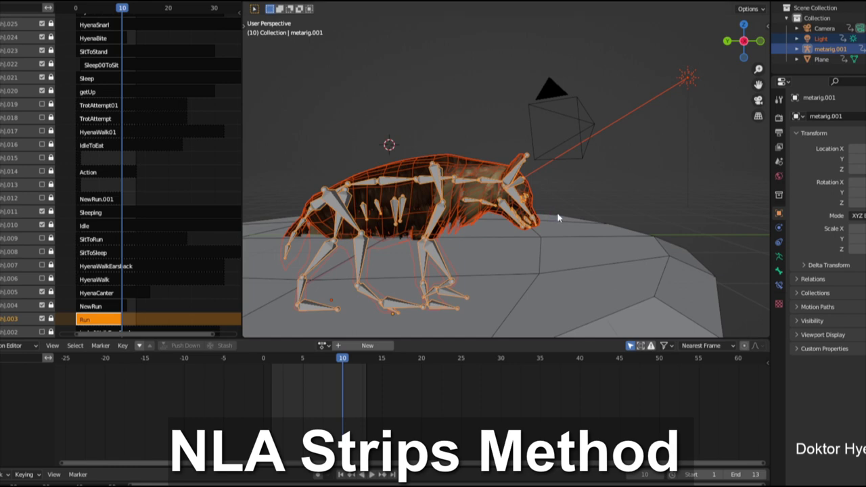
{"action": "middle_click_drag", "start_coordinate": [557, 213], "coordinate": [585, 204]}
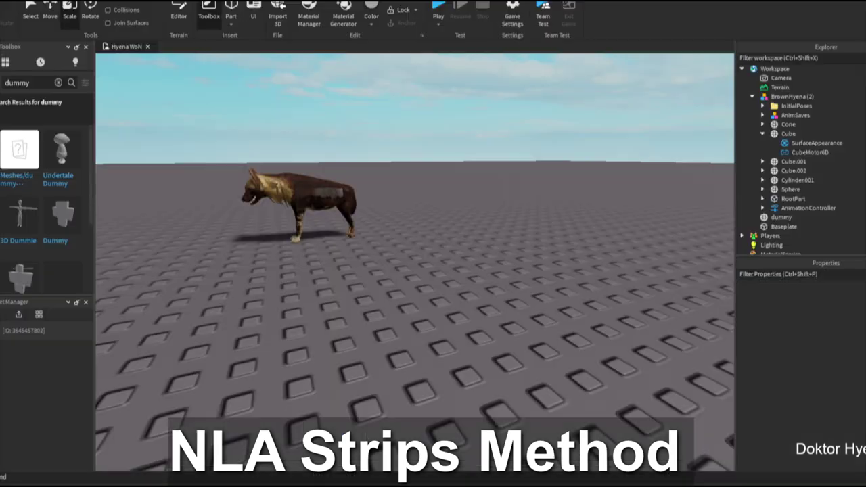
Import the re-exported BrownHyenaTest FBX and close the success message
{"action": "left_click", "coordinate": [274, 20]}
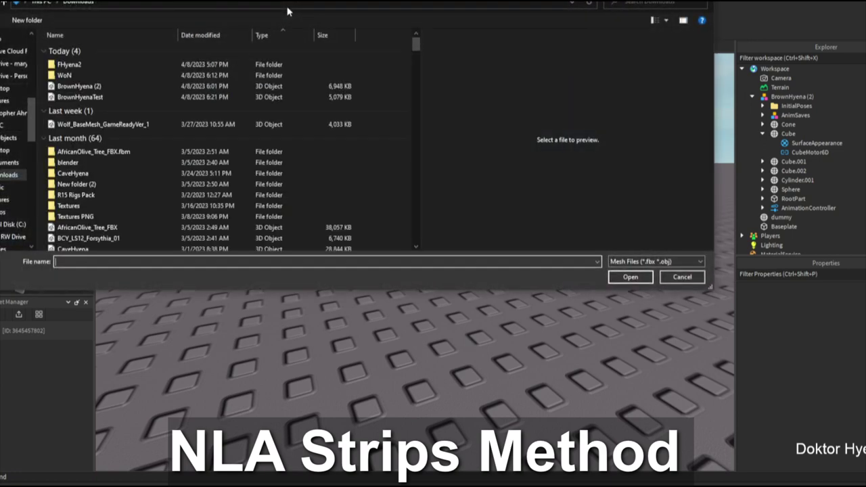
{"action": "left_click", "coordinate": [53, 98]}
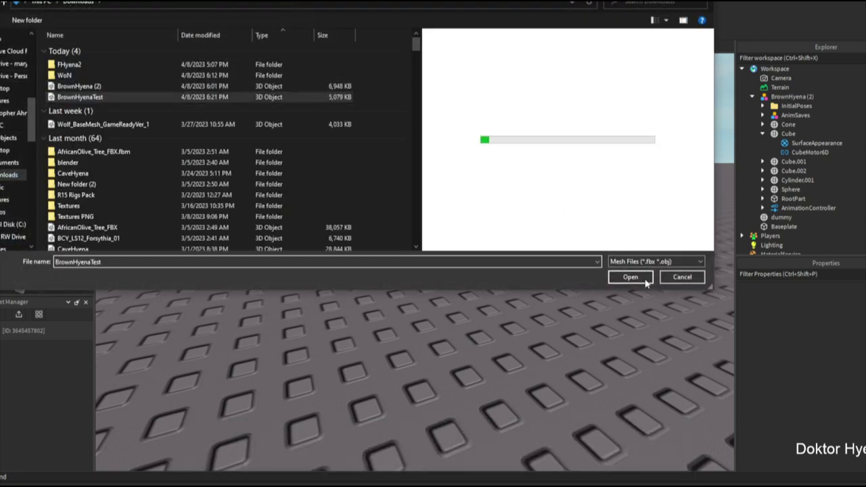
{"action": "left_click", "coordinate": [629, 276]}
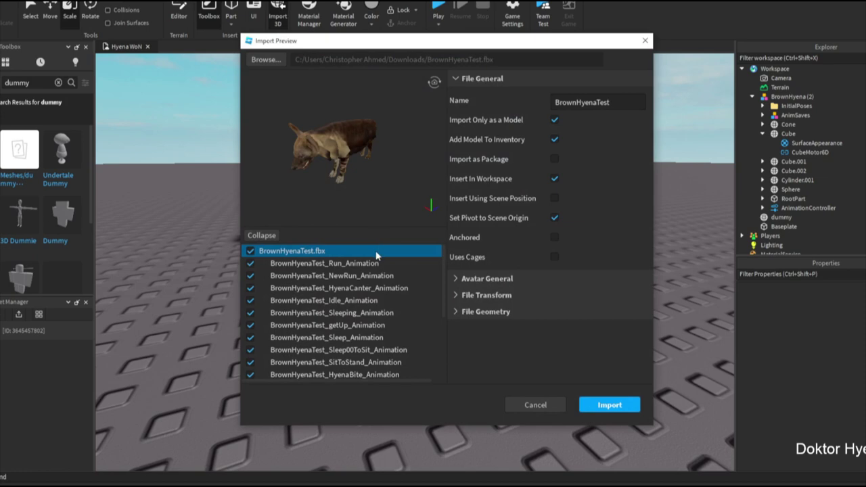
{"action": "left_click", "coordinate": [620, 408]}
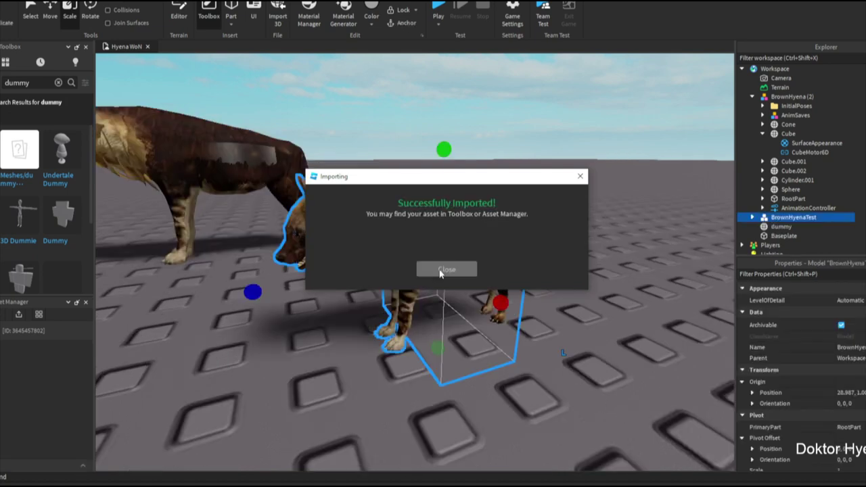
{"action": "left_click", "coordinate": [440, 270]}
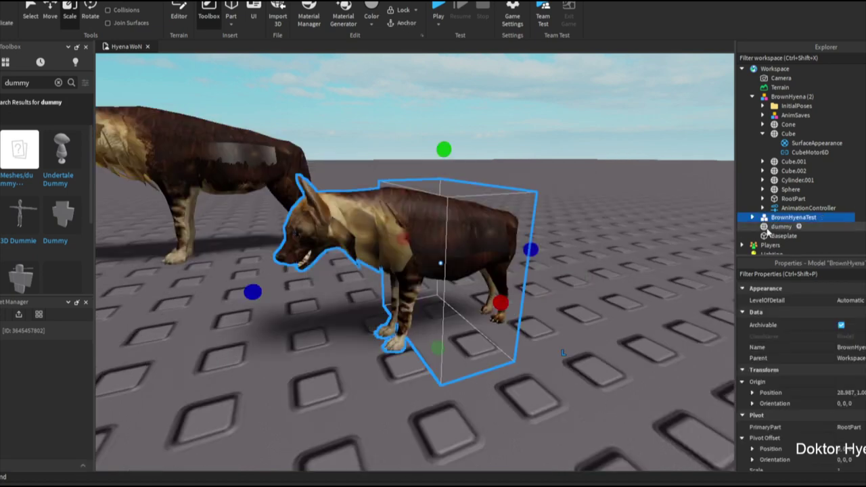
{"action": "left_click", "coordinate": [691, 330]}
{"action": "left_click", "coordinate": [771, 218]}
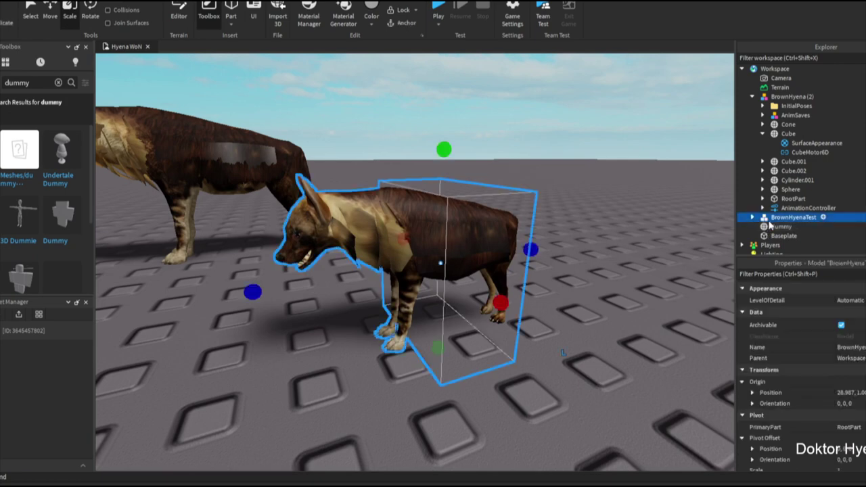
{"action": "left_click", "coordinate": [753, 217]}
{"action": "scroll", "coordinate": [764, 188], "scroll_direction": "down", "scroll_amount": 2}
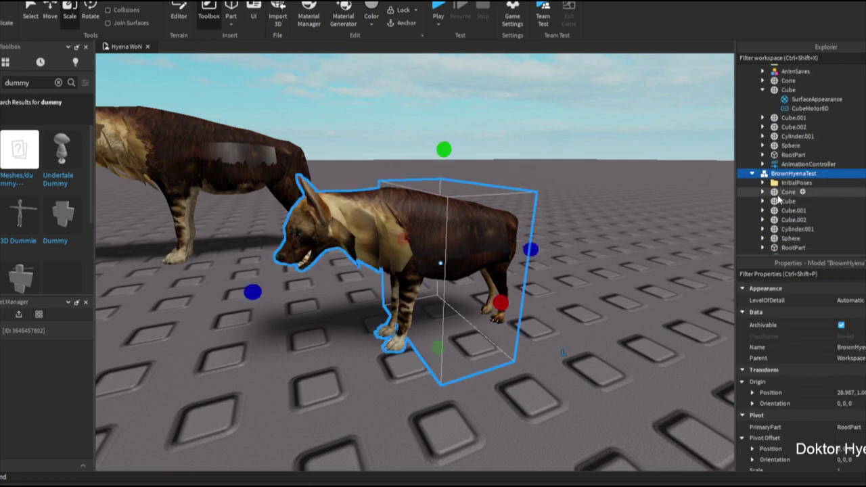
{"action": "left_click", "coordinate": [788, 202]}
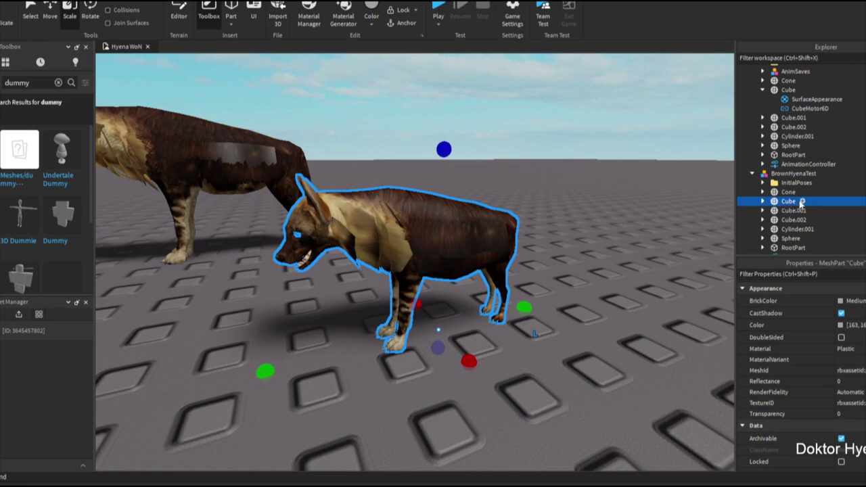
Add a Transparency-mode SurfaceAppearance to the body and turn on DoubleSided
{"action": "left_click", "coordinate": [802, 201]}
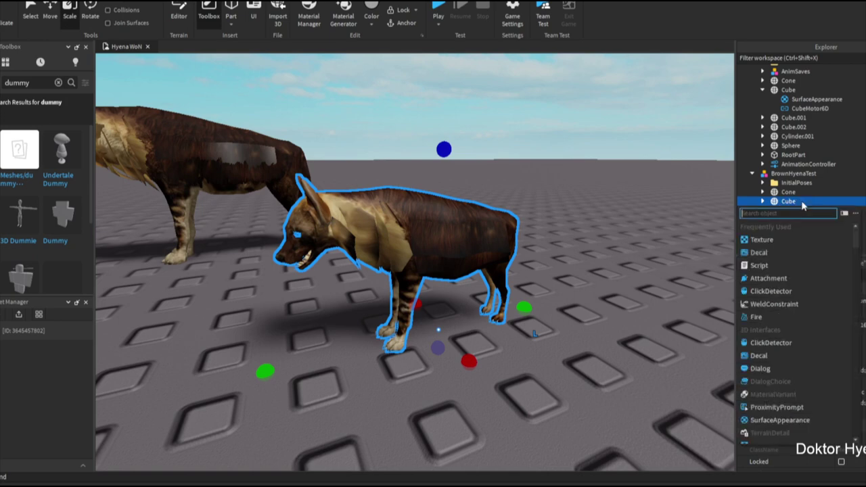
{"action": "left_click", "coordinate": [763, 420]}
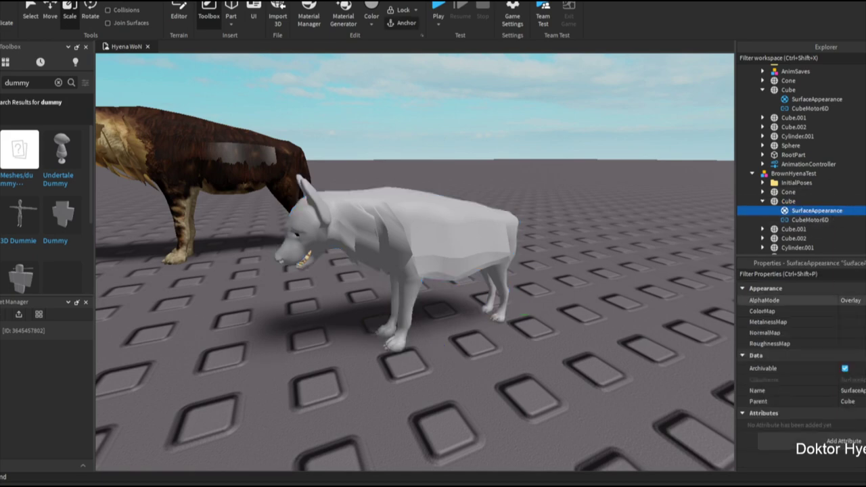
{"action": "left_click", "coordinate": [764, 299]}
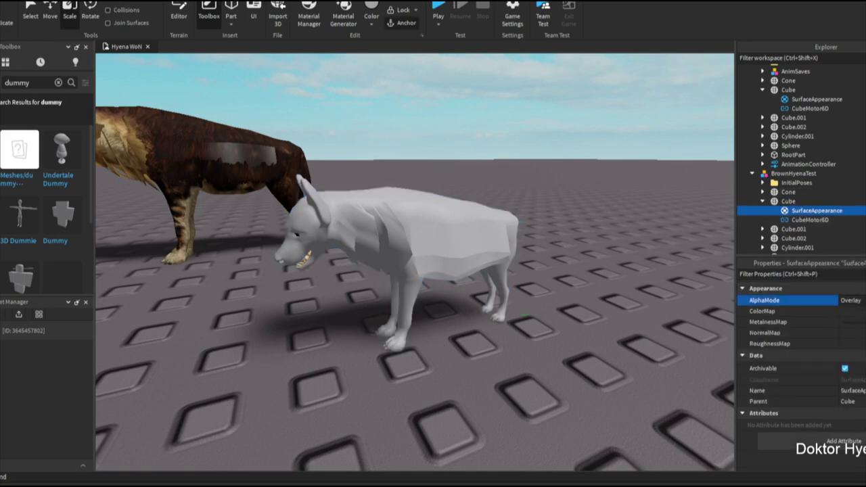
{"action": "left_click", "coordinate": [851, 300]}
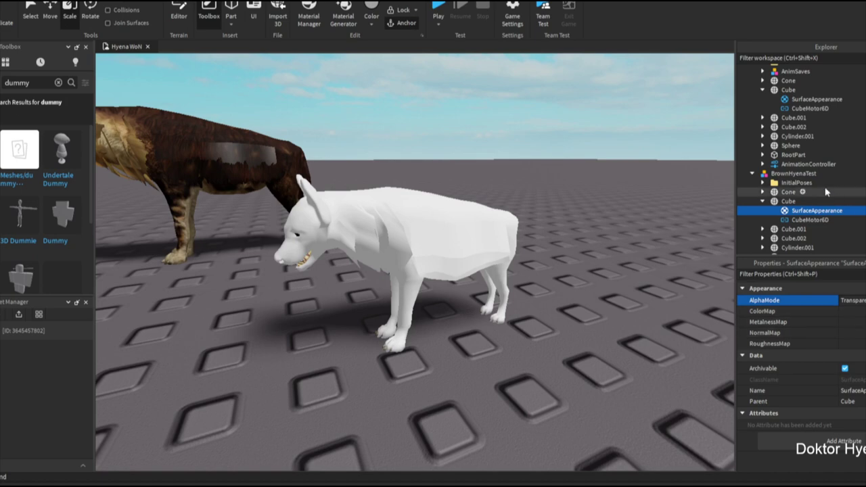
{"action": "left_click", "coordinate": [788, 201]}
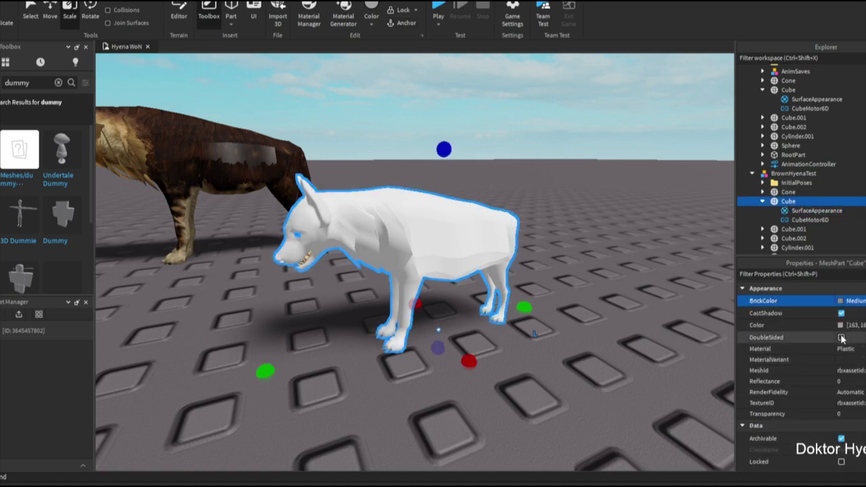
{"action": "left_click", "coordinate": [844, 339]}
{"action": "left_click", "coordinate": [807, 212]}
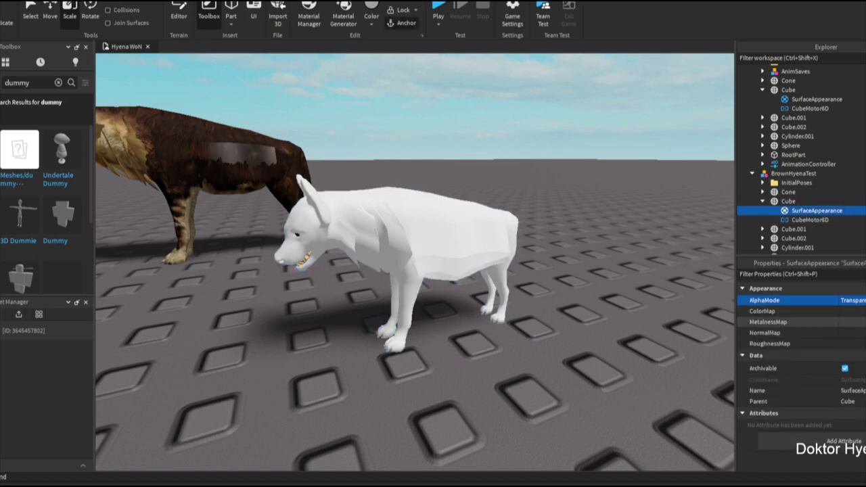
Apply the BrownHyena texture as the SurfaceAppearance colour map
{"action": "left_click", "coordinate": [791, 322]}
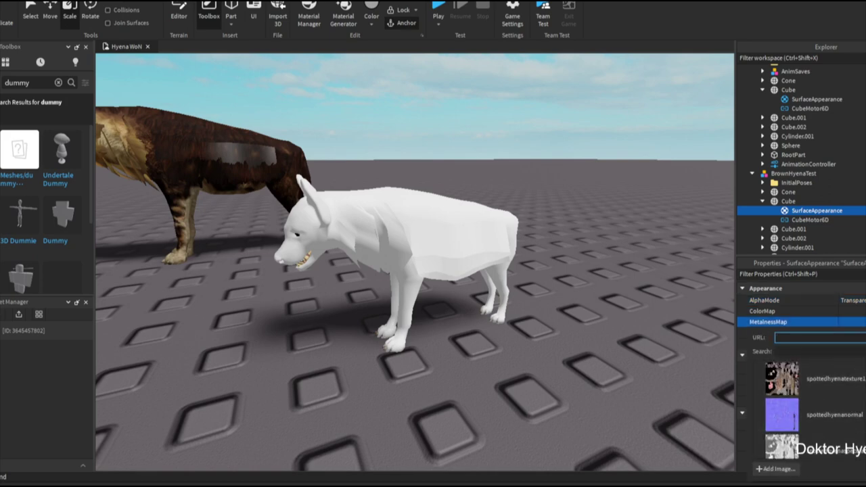
{"action": "left_click", "coordinate": [784, 419]}
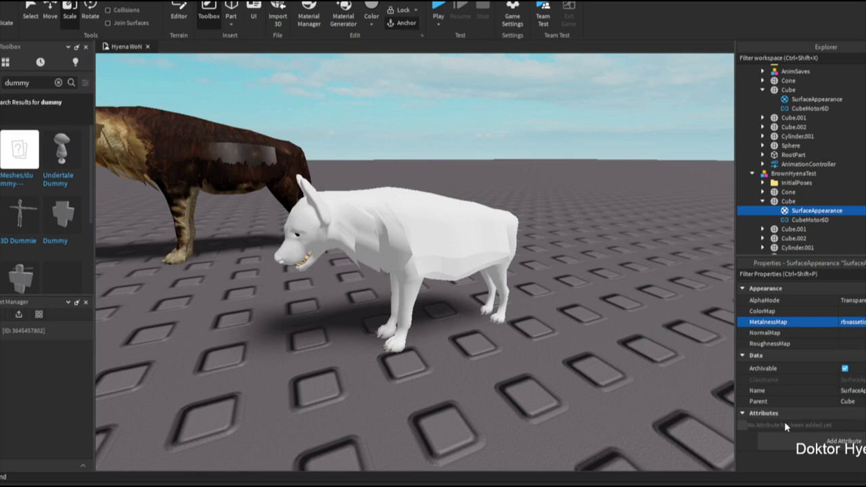
{"action": "left_click", "coordinate": [845, 322]}
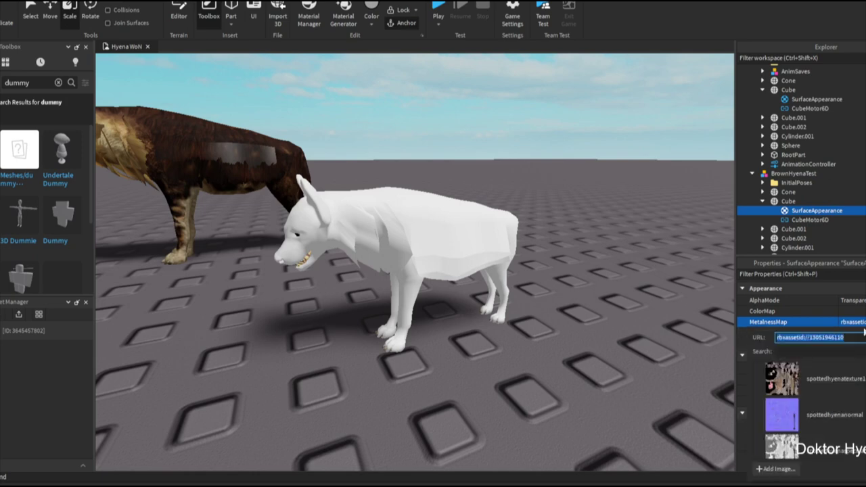
{"action": "left_click", "coordinate": [851, 311]}
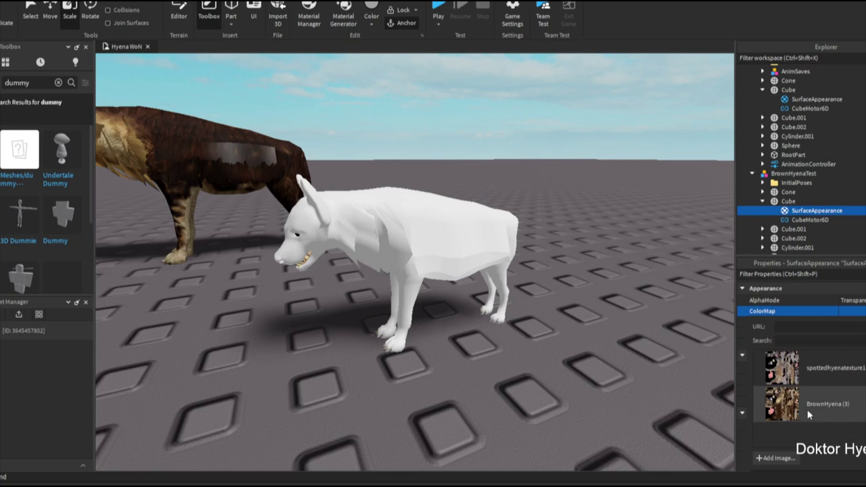
{"action": "left_click", "coordinate": [809, 415]}
Begin adding a new image for the normal map
{"action": "scroll", "coordinate": [581, 361], "scroll_direction": "up", "scroll_amount": 3}
{"action": "scroll", "coordinate": [580, 361], "scroll_direction": "up", "scroll_amount": 2}
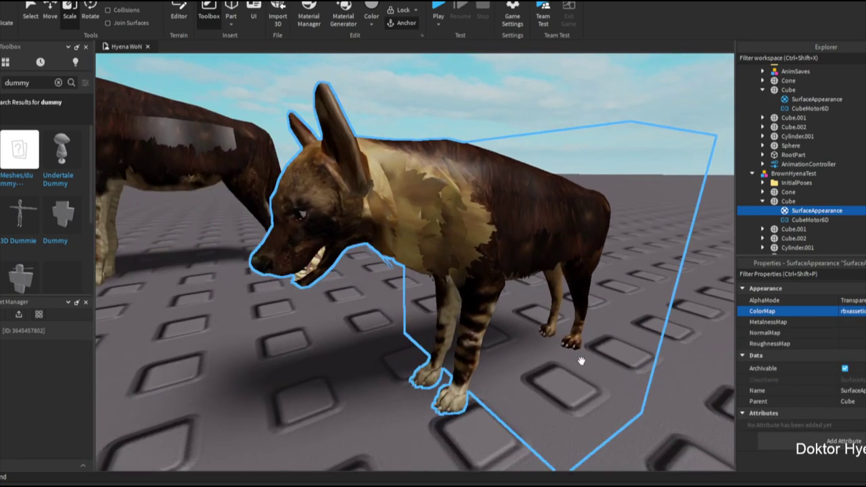
{"action": "scroll", "coordinate": [580, 361], "scroll_direction": "down", "scroll_amount": 1}
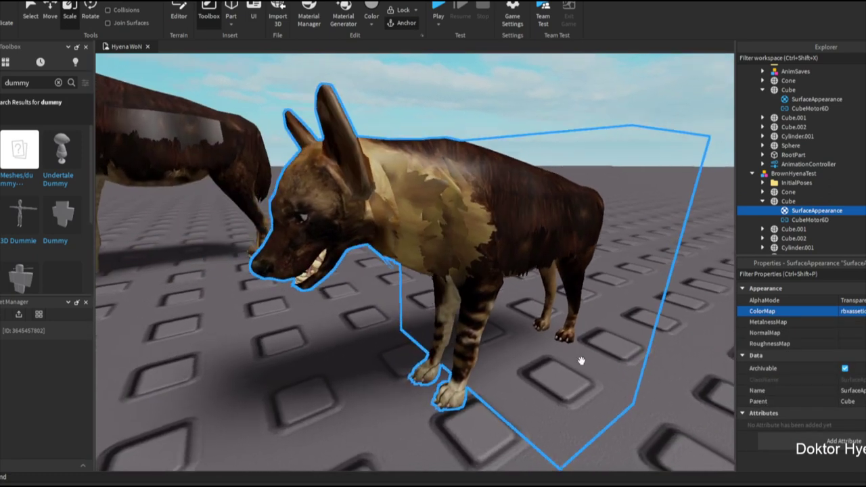
{"action": "left_click", "coordinate": [854, 340]}
{"action": "left_click", "coordinate": [812, 460]}
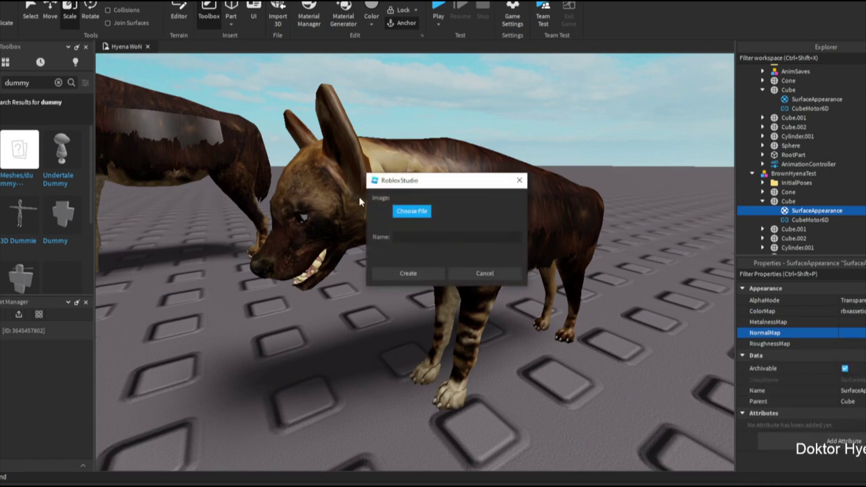
Choose BrownHyenaNormalMap.png from Downloads and attempt to create the image
{"action": "left_click", "coordinate": [412, 211]}
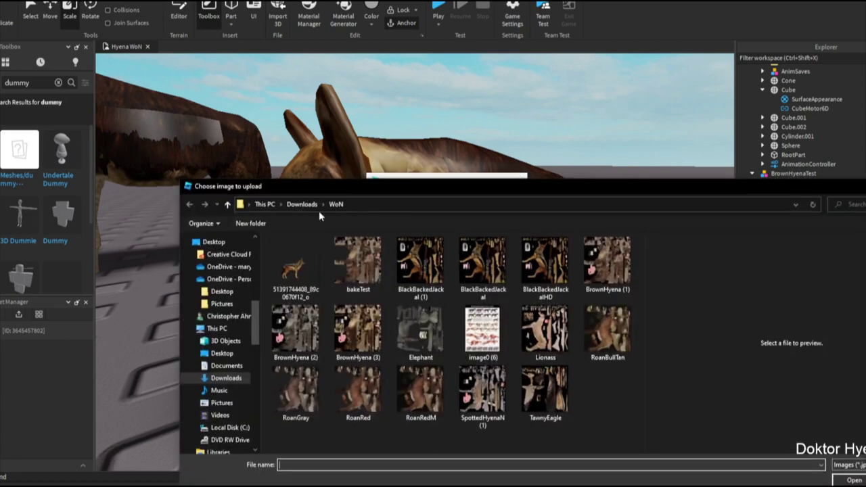
{"action": "left_click", "coordinate": [304, 204]}
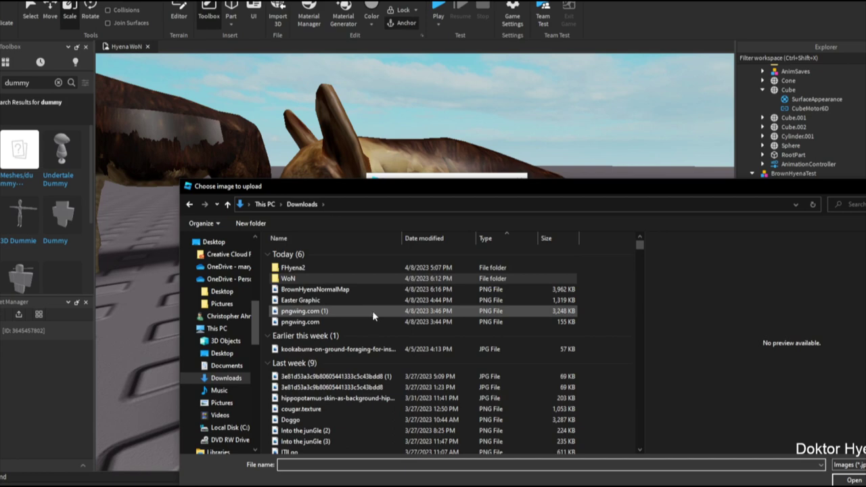
{"action": "left_click", "coordinate": [338, 289]}
{"action": "key", "text": "Return"}
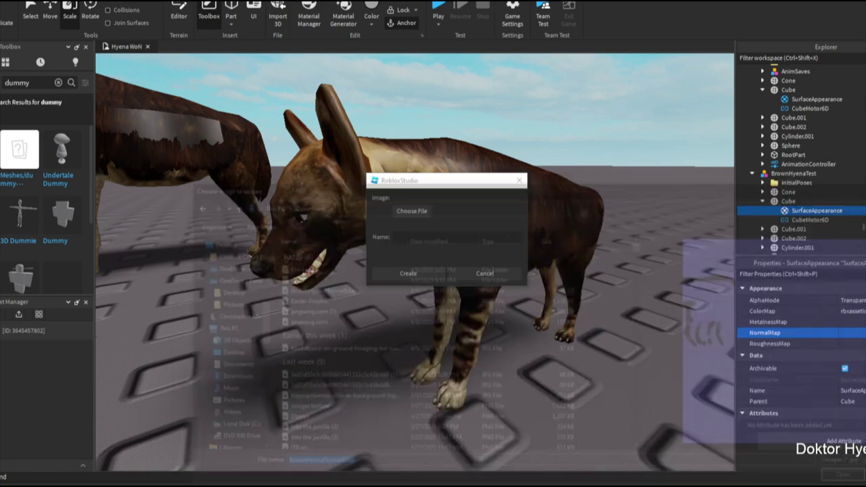
{"action": "left_click", "coordinate": [408, 273]}
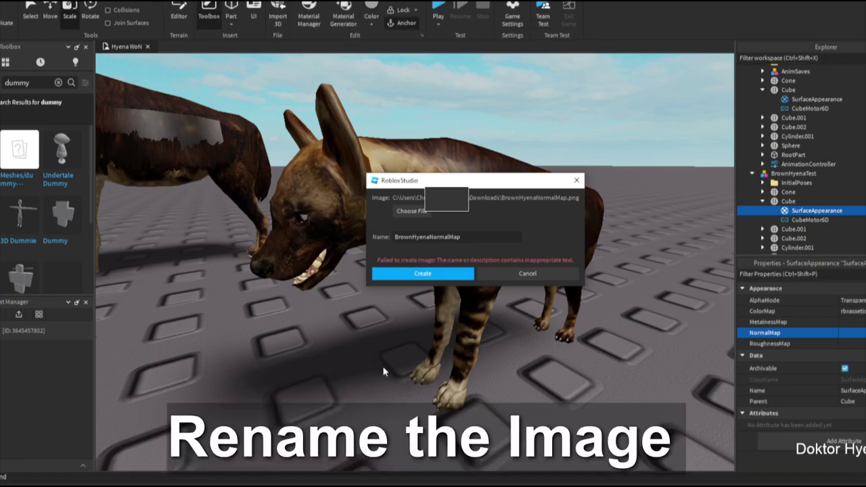
Rename the image to BrownNormals and create it as the normal map
{"action": "double_click", "coordinate": [491, 236]}
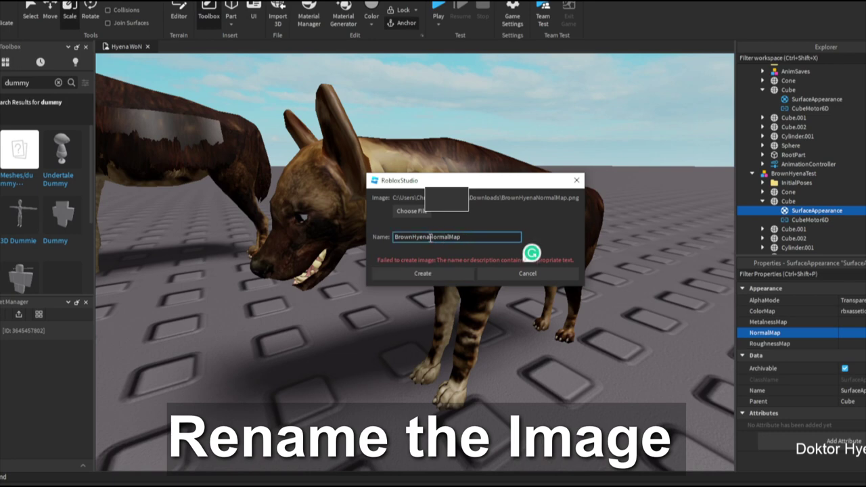
{"action": "left_click_drag", "start_coordinate": [430, 236], "coordinate": [414, 238]}
{"action": "key", "text": "BackSpace"}
{"action": "key", "text": "End"}
{"action": "key", "text": "shift+Left"}
{"action": "key", "text": "shift+Left"}
{"action": "key", "text": "shift+Left"}
{"action": "type", "text": "s"}
{"action": "left_click", "coordinate": [416, 273]}
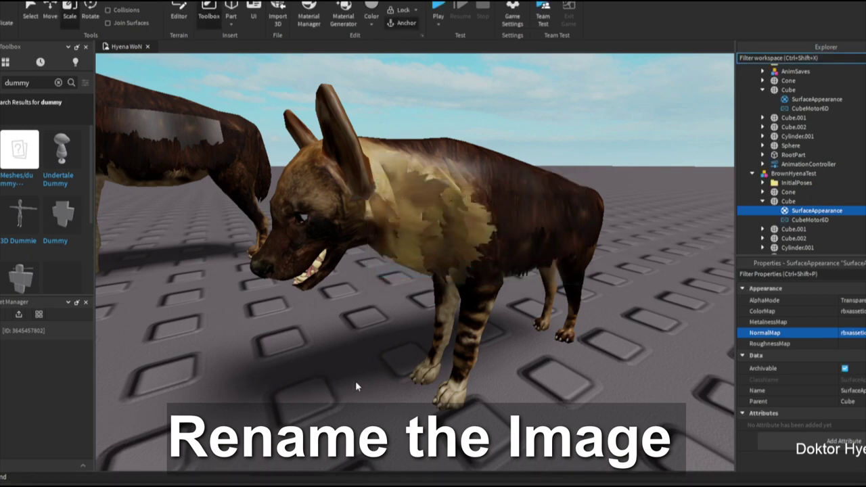
{"action": "right_click_drag", "start_coordinate": [359, 389], "coordinate": [355, 390]}
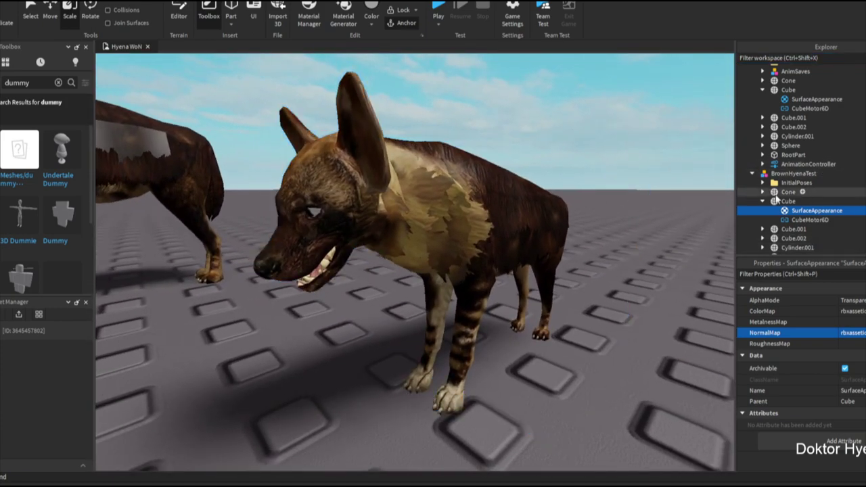
Go through the body and mouth parts to select the eye spheres
{"action": "left_click", "coordinate": [795, 202]}
{"action": "left_click", "coordinate": [797, 230]}
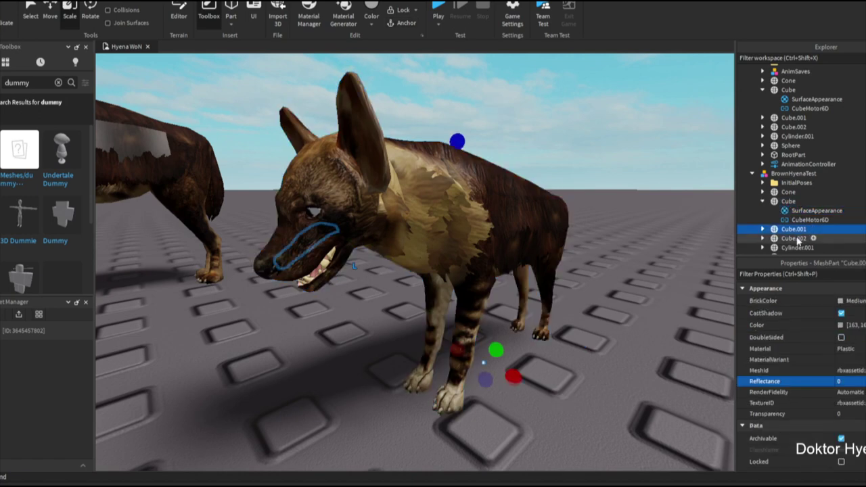
{"action": "left_click", "coordinate": [797, 239]}
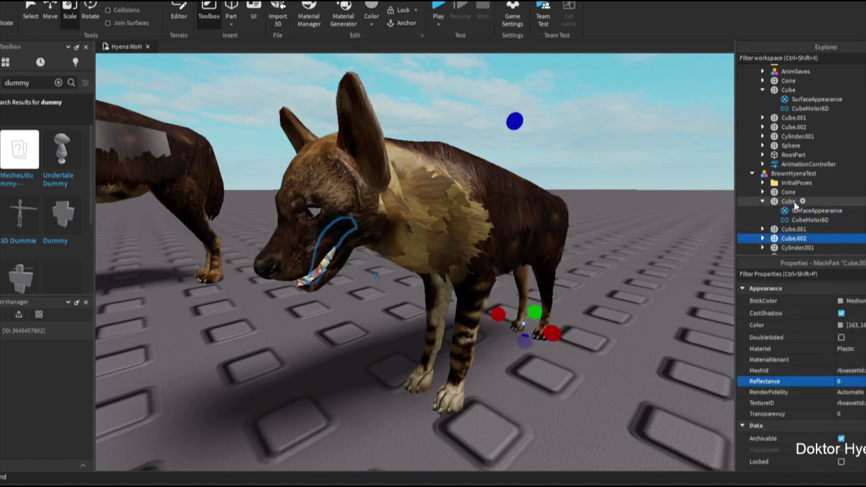
{"action": "scroll", "coordinate": [796, 204], "scroll_direction": "down", "scroll_amount": 2}
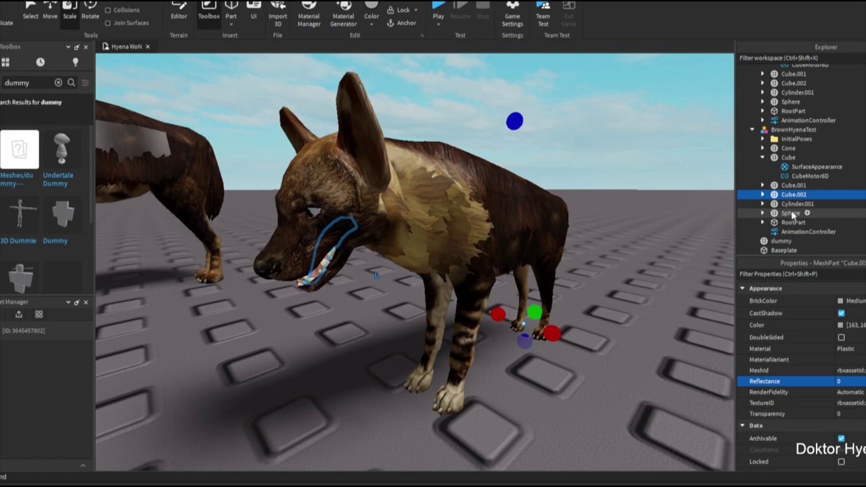
{"action": "left_click", "coordinate": [791, 213]}
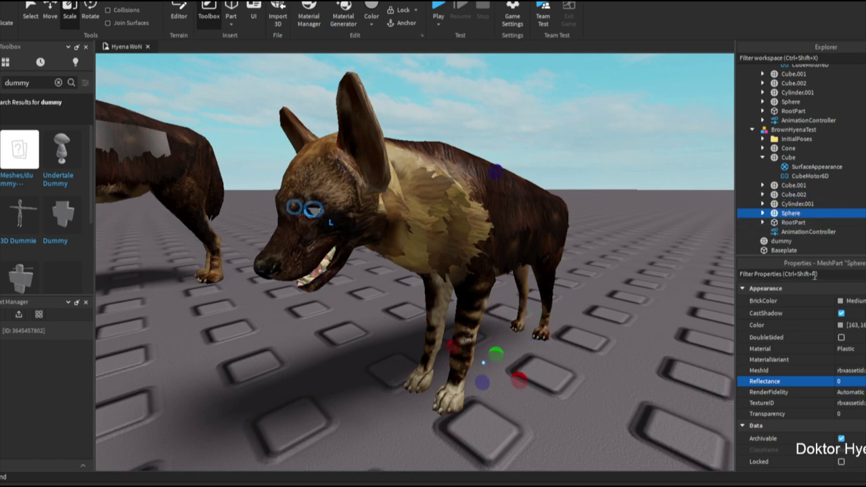
Give the eye spheres Ice material and a near-black colour
{"action": "left_click", "coordinate": [846, 348]}
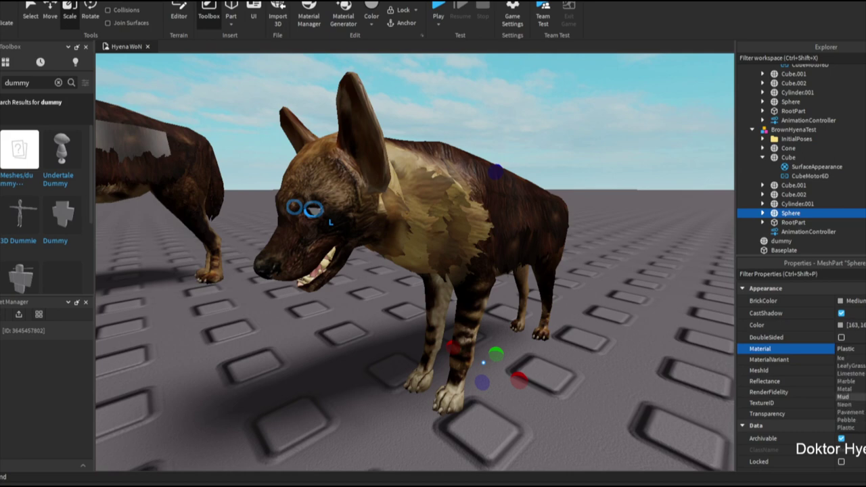
{"action": "left_click", "coordinate": [849, 358]}
{"action": "left_click", "coordinate": [849, 300]}
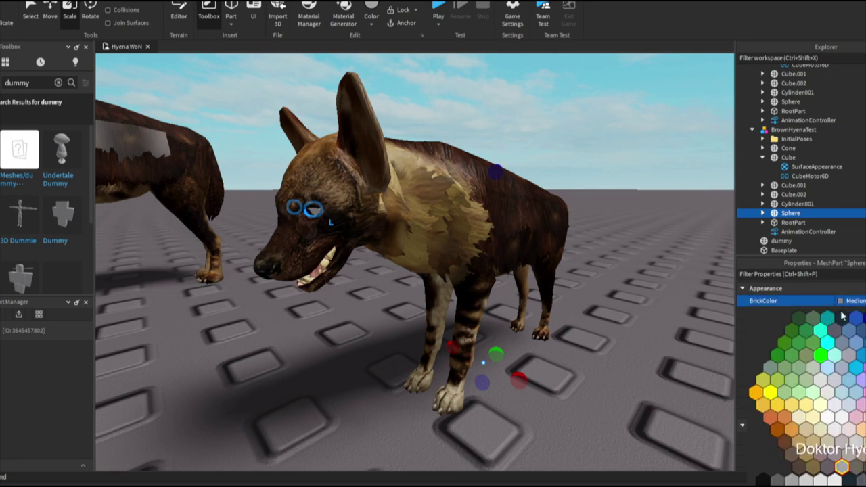
{"action": "left_click", "coordinate": [776, 431]}
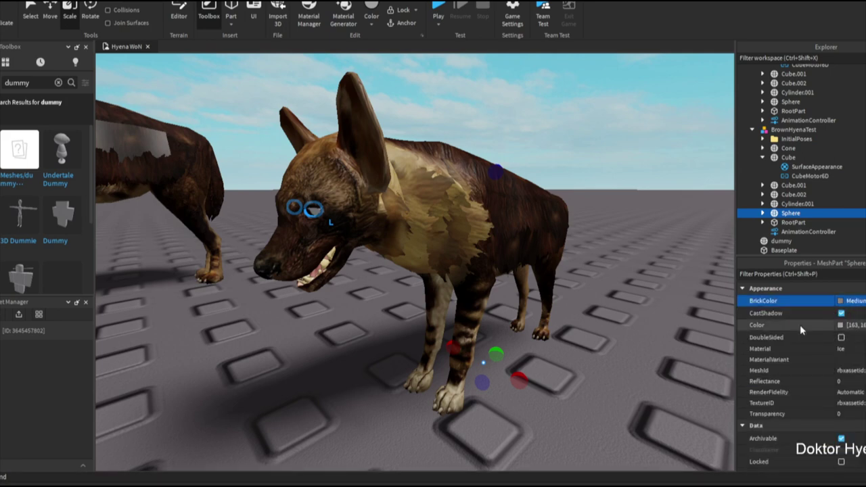
{"action": "left_click", "coordinate": [839, 304]}
{"action": "left_click", "coordinate": [763, 479]}
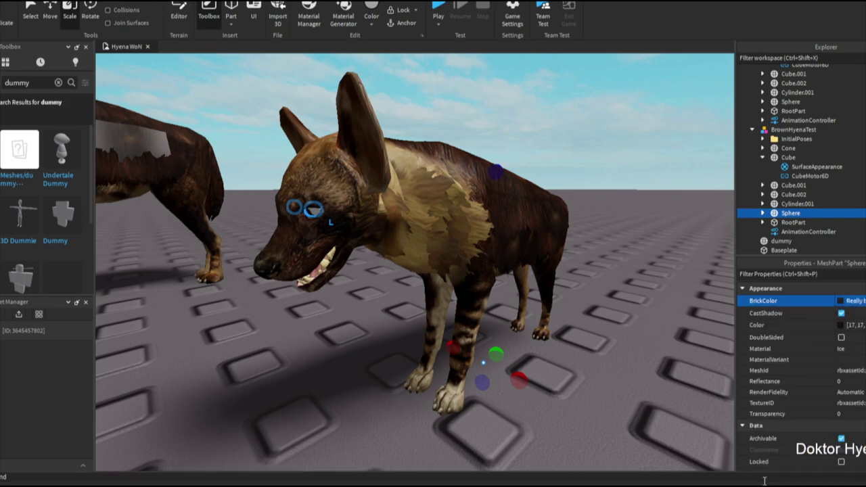
{"action": "left_click", "coordinate": [631, 412]}
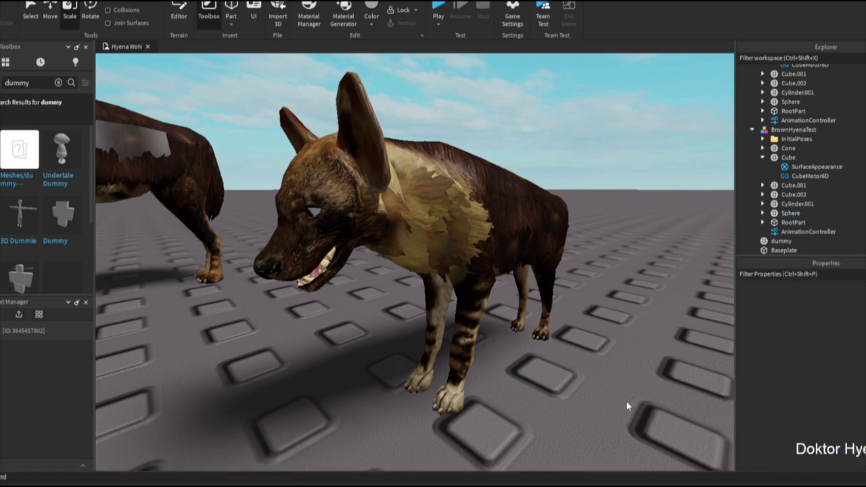
Clear the eye sphere texture and select the whole BrownHyenaTest model
{"action": "left_click", "coordinate": [789, 212]}
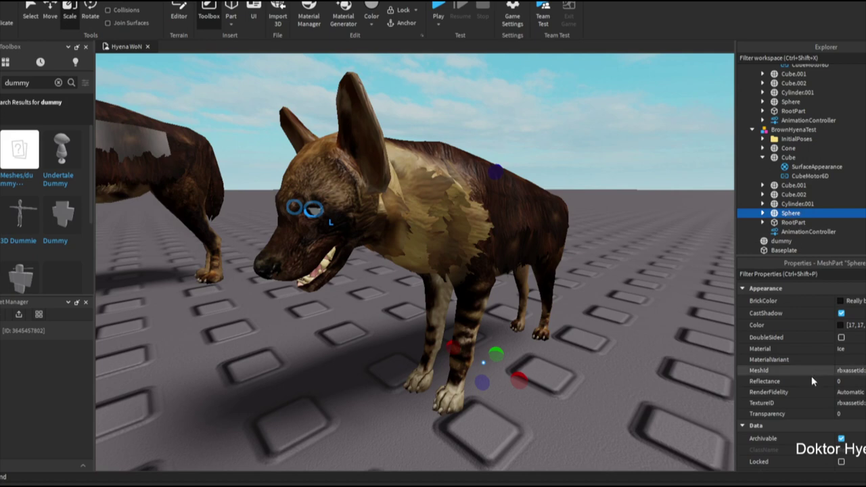
{"action": "left_click", "coordinate": [850, 402]}
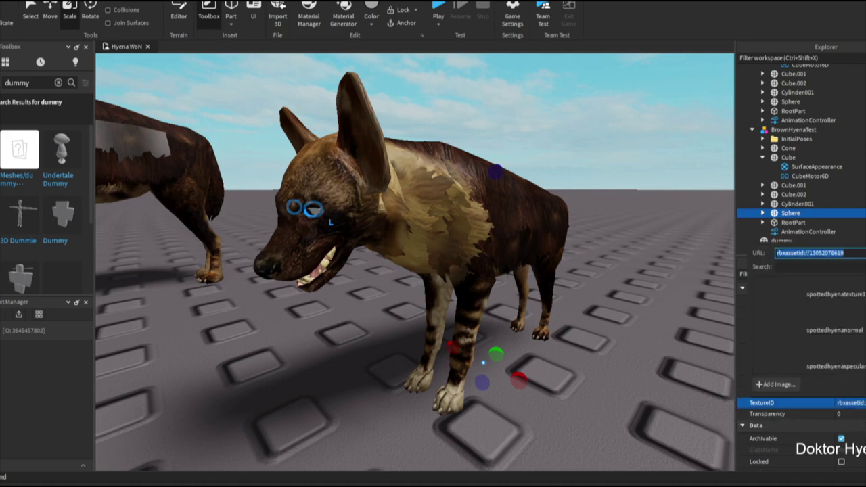
{"action": "key", "text": "BackSpace"}
{"action": "key", "text": "Return"}
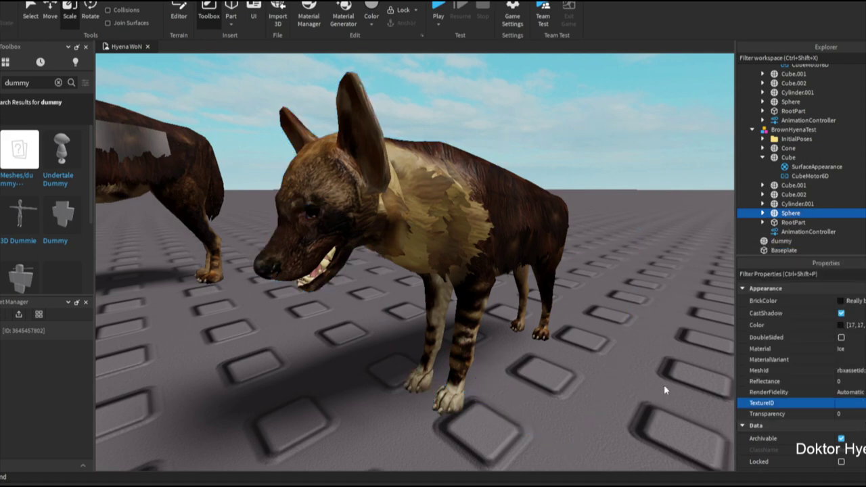
{"action": "left_click", "coordinate": [664, 385]}
{"action": "right_click_drag", "start_coordinate": [623, 385], "coordinate": [622, 385]}
{"action": "left_click", "coordinate": [623, 385]}
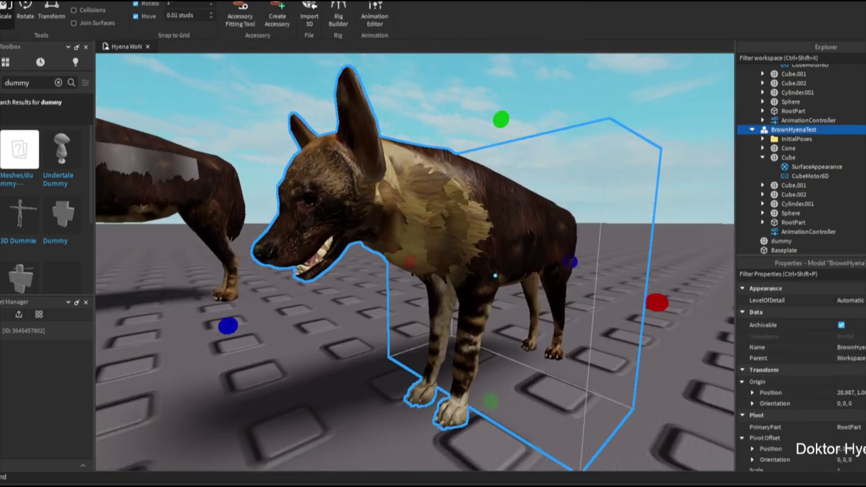
Create a clip for the hyena rig and import the Sleeping animation from Roblox
{"action": "left_click", "coordinate": [379, 18]}
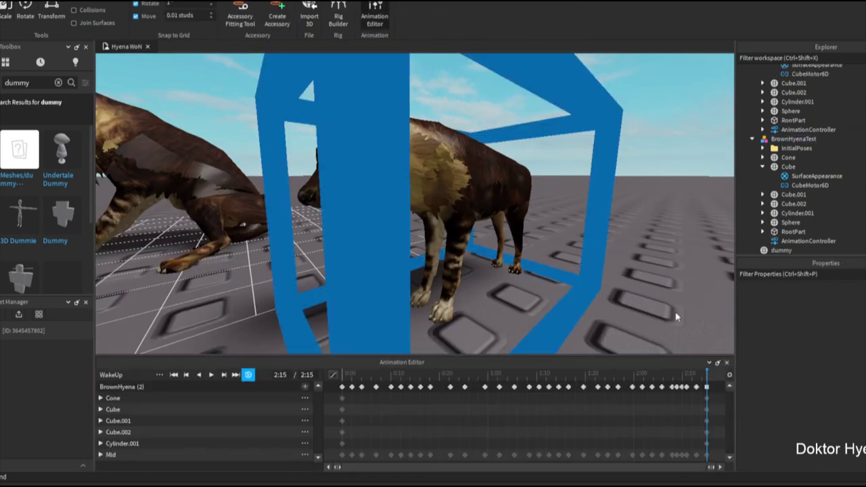
{"action": "left_click", "coordinate": [433, 203]}
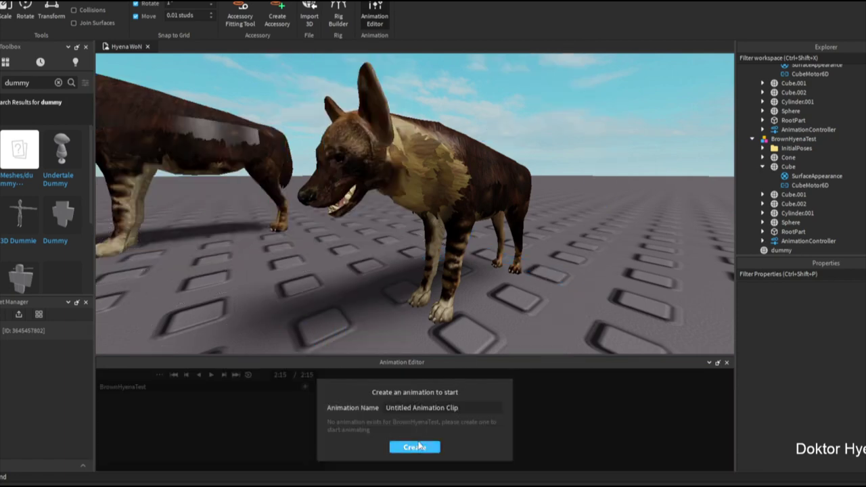
{"action": "left_click", "coordinate": [414, 447]}
{"action": "left_click", "coordinate": [159, 374]}
{"action": "mouse_move", "coordinate": [178, 421]}
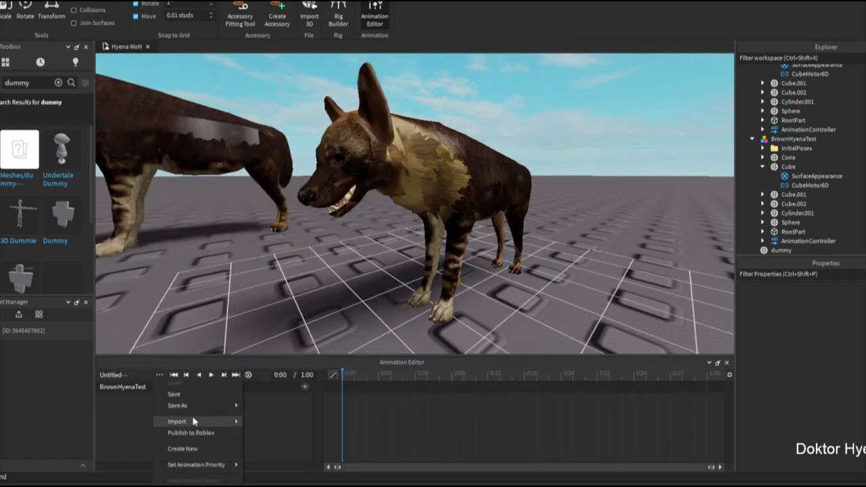
{"action": "left_click", "coordinate": [303, 420]}
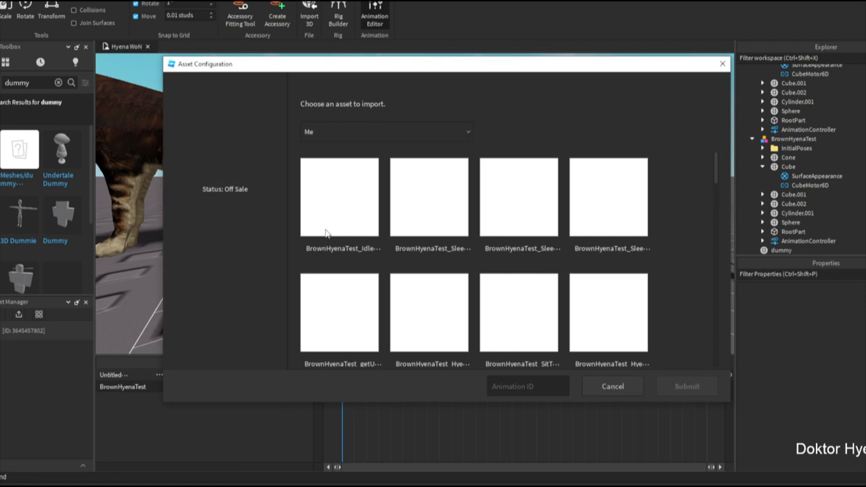
{"action": "left_click", "coordinate": [431, 226]}
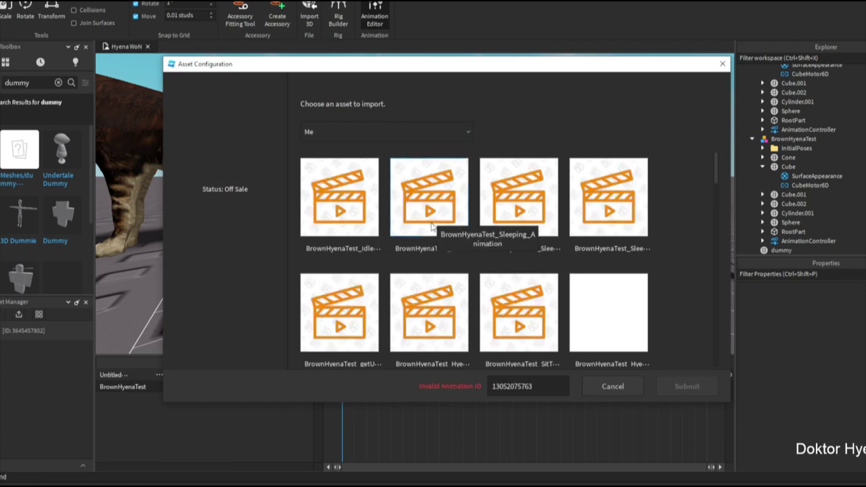
{"action": "left_click", "coordinate": [687, 385]}
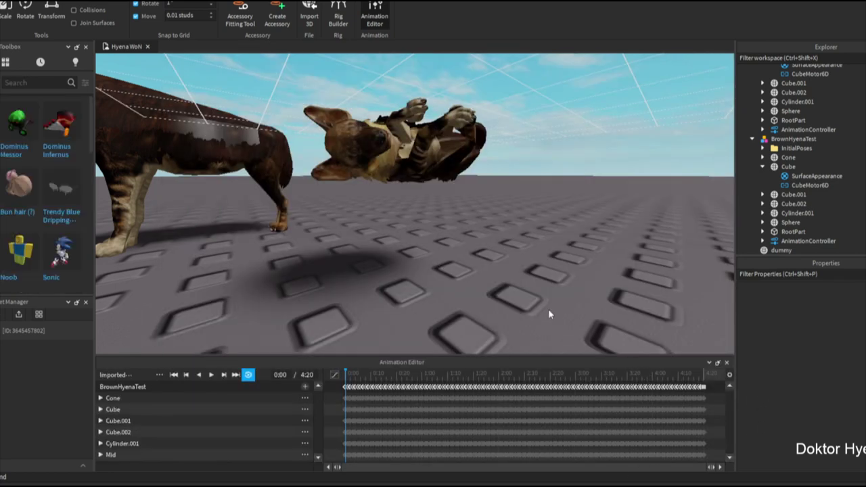
Reopen the Animation Editor on the hyena and play the sleeping animation
{"action": "left_click", "coordinate": [727, 362]}
{"action": "left_click", "coordinate": [343, 138]}
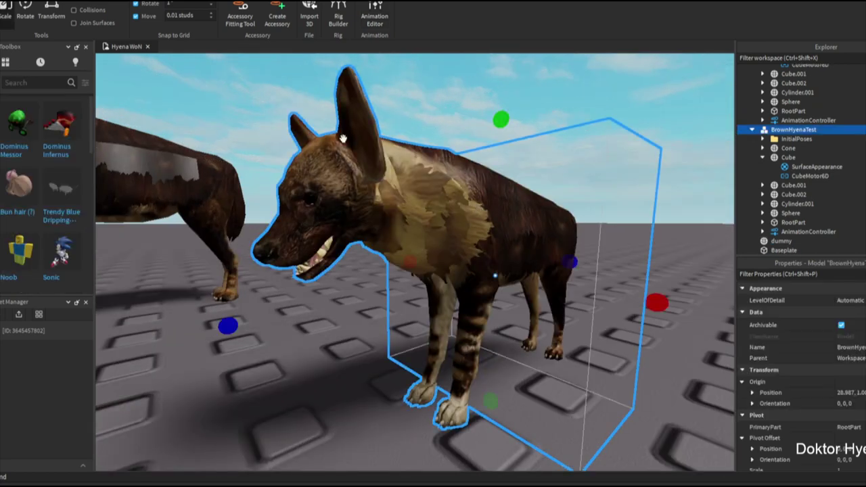
{"action": "left_click", "coordinate": [203, 0]}
{"action": "left_click", "coordinate": [374, 13]}
{"action": "key", "text": "space"}
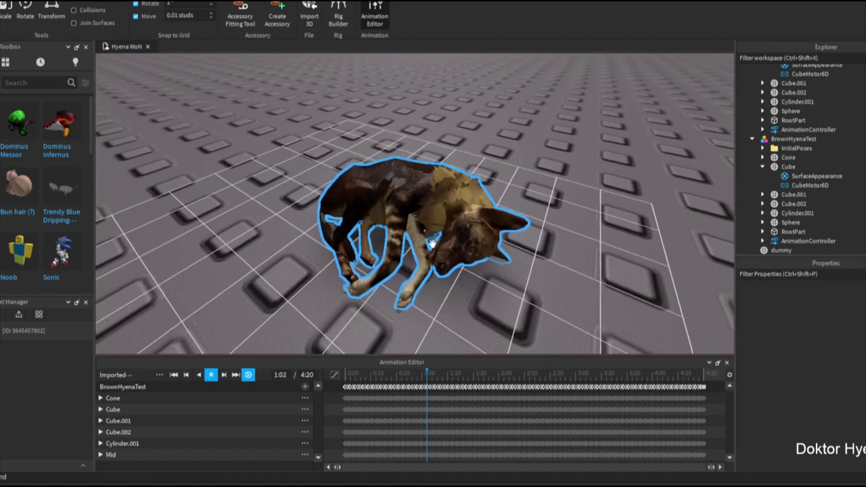
Zoom in on the hyena, pause, and scrub the playhead back to the start
{"action": "right_click_drag", "start_coordinate": [433, 249], "coordinate": [593, 258]}
{"action": "scroll", "coordinate": [592, 313], "scroll_direction": "up", "scroll_amount": 5}
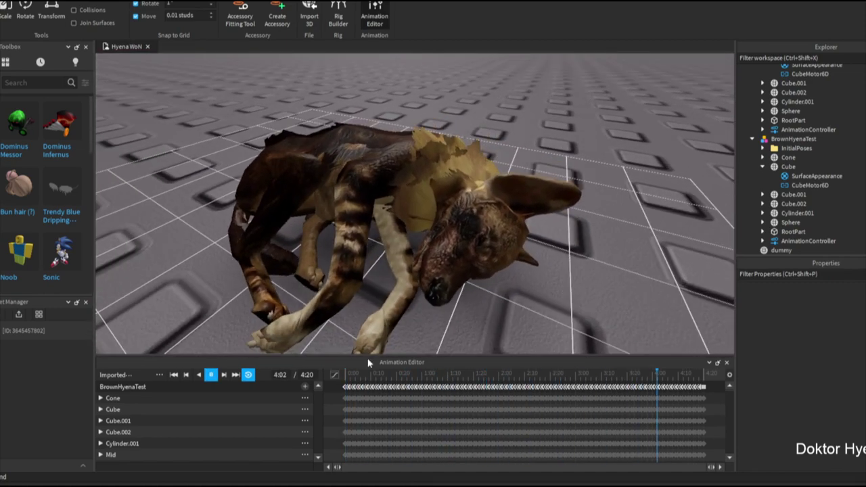
{"action": "key", "text": "space"}
{"action": "left_click", "coordinate": [639, 376]}
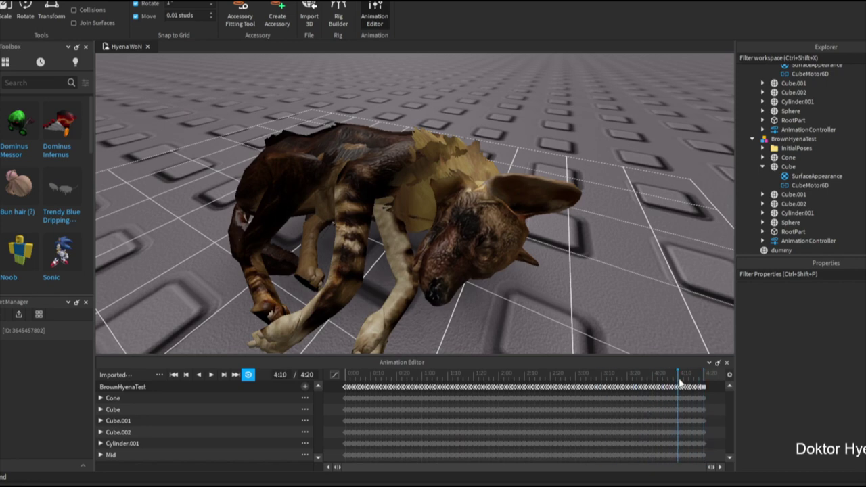
{"action": "left_click_drag", "start_coordinate": [678, 374], "coordinate": [177, 383]}
Optimize the sleep animation's keyframes below about 96, move the end keys earlier and delete the stray keys past the end
{"action": "left_click", "coordinate": [159, 376]}
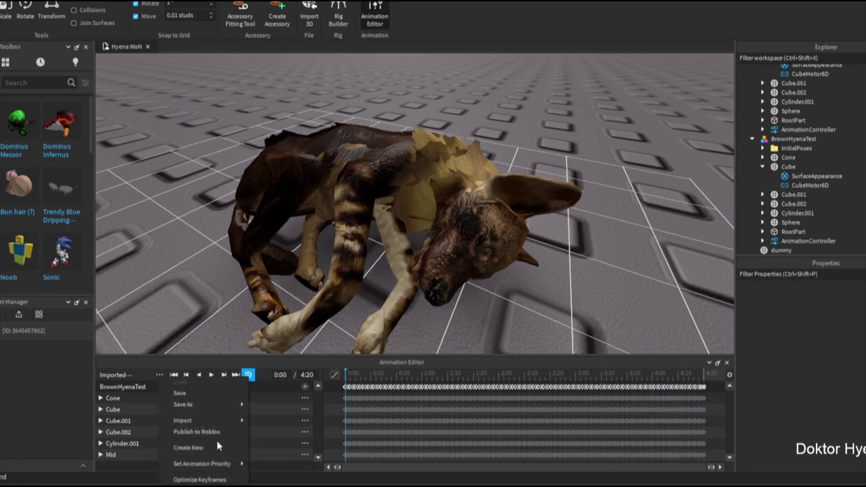
{"action": "left_click", "coordinate": [220, 480]}
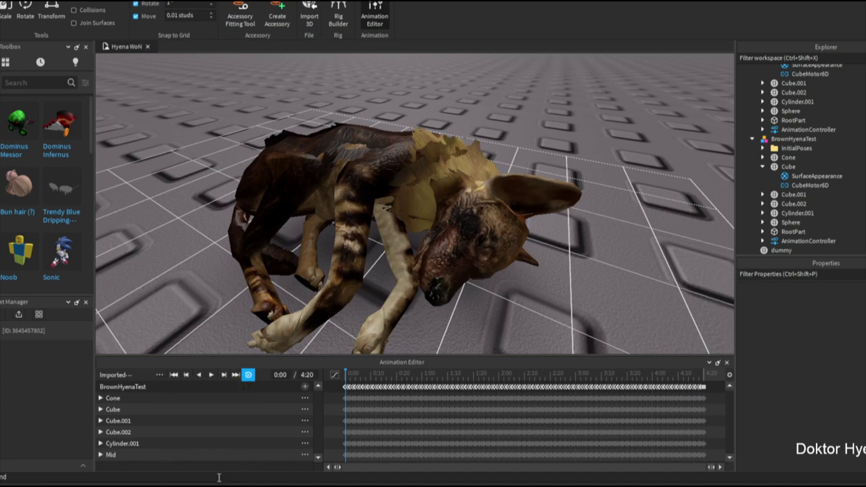
{"action": "left_click", "coordinate": [478, 224]}
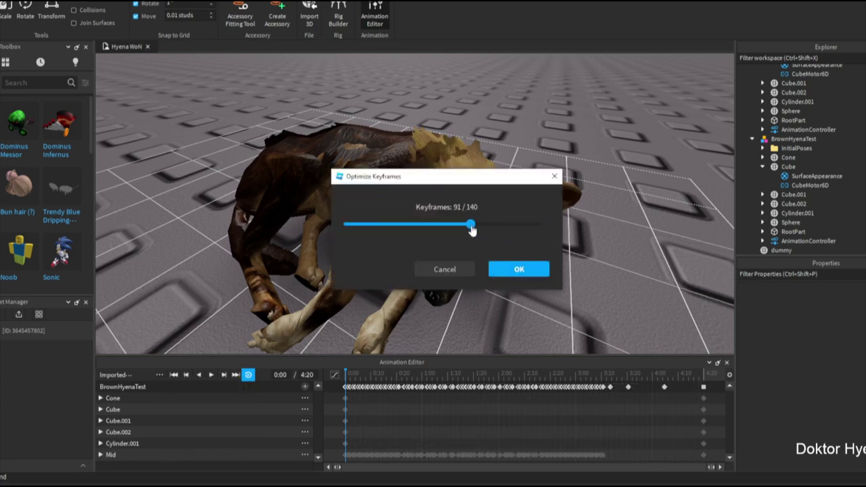
{"action": "mouse_move", "coordinate": [471, 230]}
{"action": "left_mouse_down"}
{"action": "mouse_move", "coordinate": [423, 234]}
{"action": "mouse_move", "coordinate": [466, 232]}
{"action": "mouse_move", "coordinate": [436, 241]}
{"action": "left_mouse_up"}
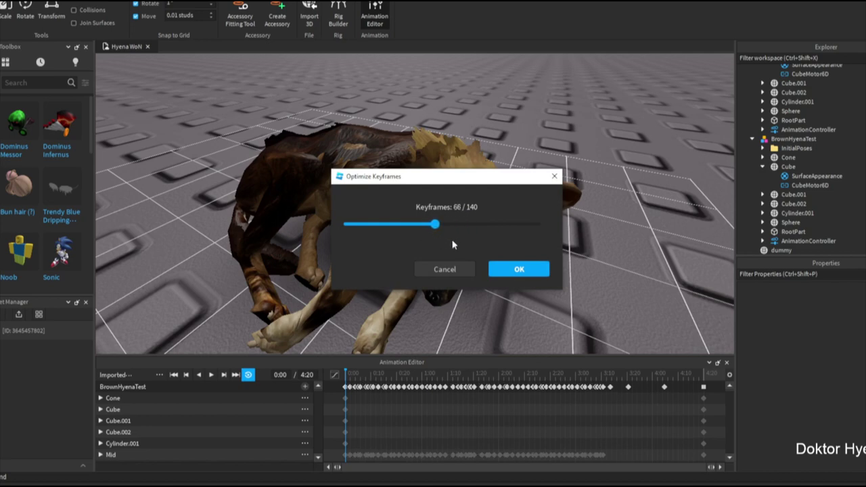
{"action": "left_click", "coordinate": [535, 274]}
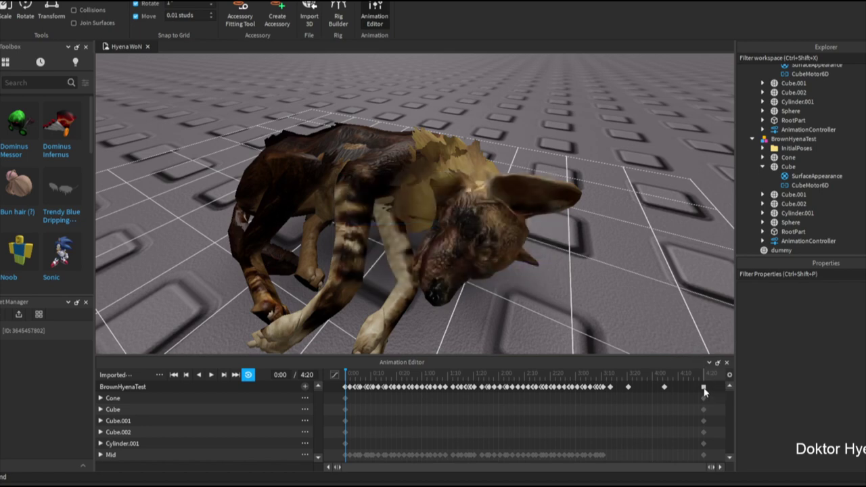
{"action": "left_click_drag", "start_coordinate": [704, 391], "coordinate": [610, 398]}
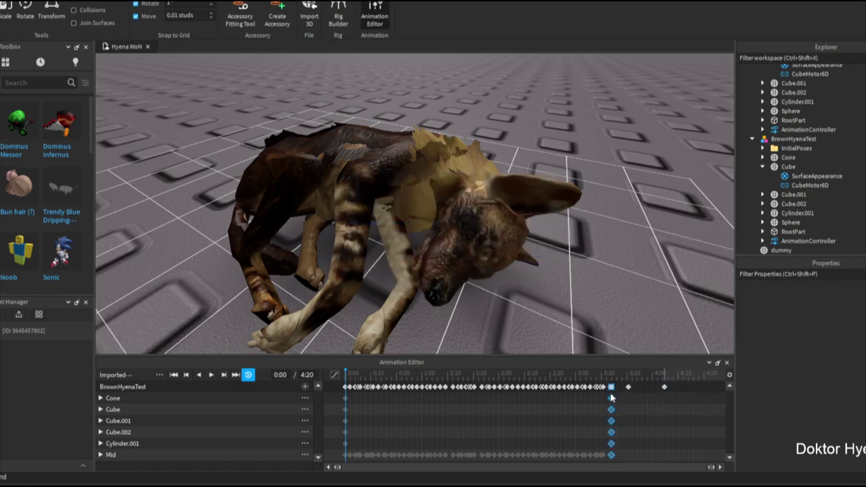
{"action": "left_click_drag", "start_coordinate": [680, 381], "coordinate": [620, 396]}
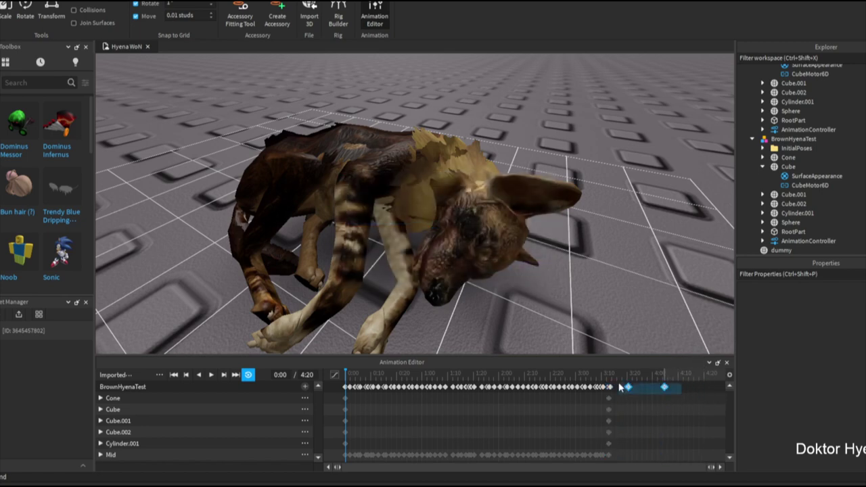
{"action": "key", "text": "Delete"}
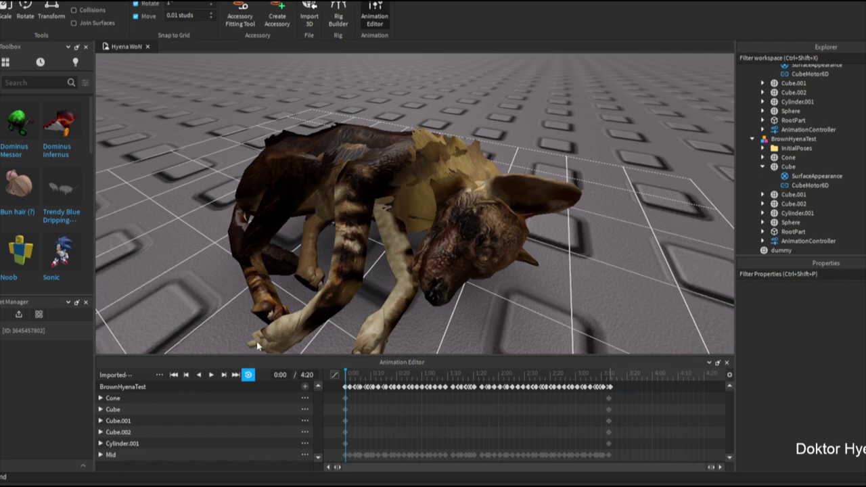
Save the sleep clip as a new animation named brownhyenasleep and play it back
{"action": "left_click", "coordinate": [158, 376]}
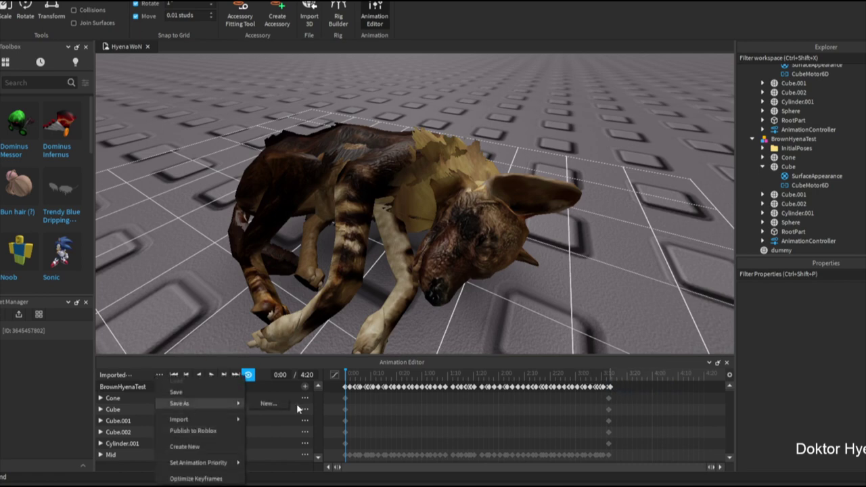
{"action": "left_click", "coordinate": [268, 403]}
{"action": "left_click_drag", "start_coordinate": [474, 410], "coordinate": [340, 415]}
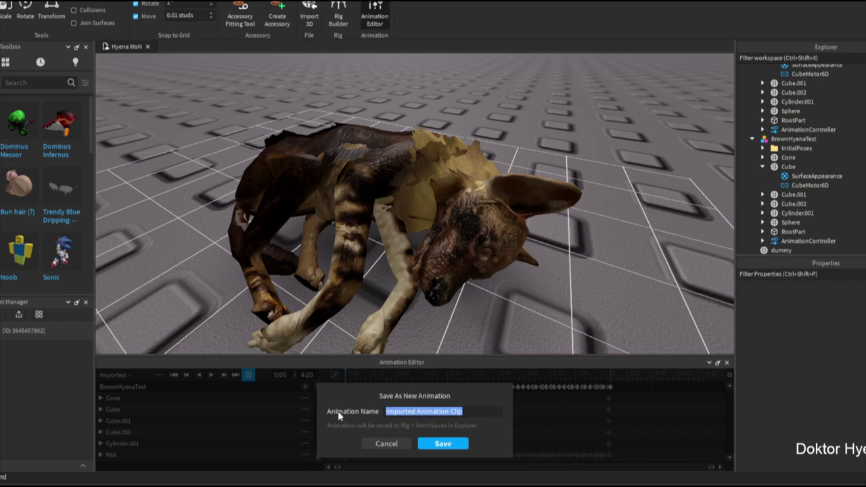
{"action": "type", "text": "brownhyenasleep"}
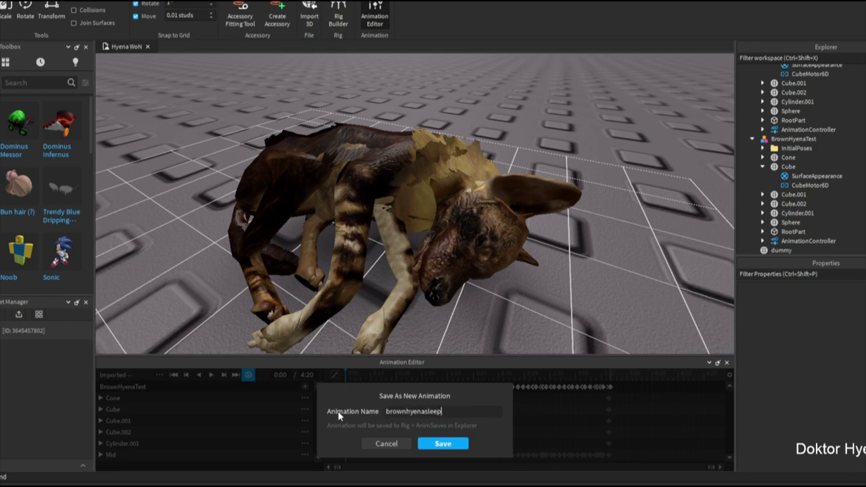
{"action": "key", "text": "Return"}
{"action": "key", "text": "space"}
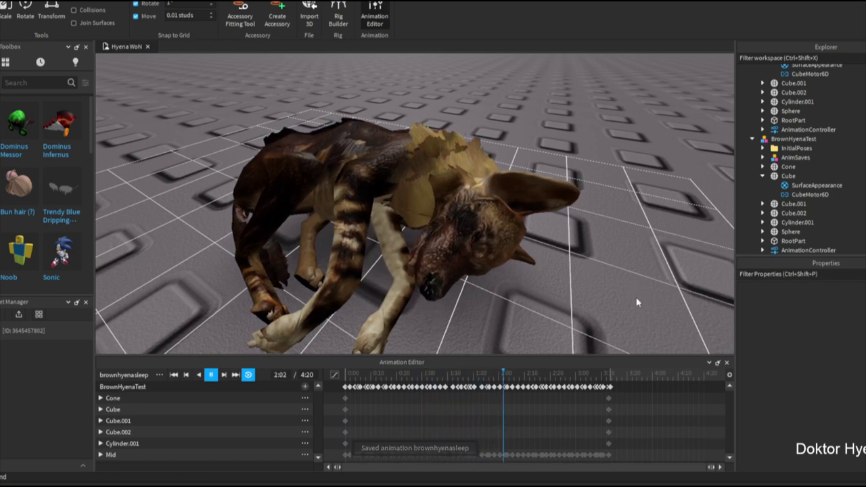
{"action": "key", "text": "space"}
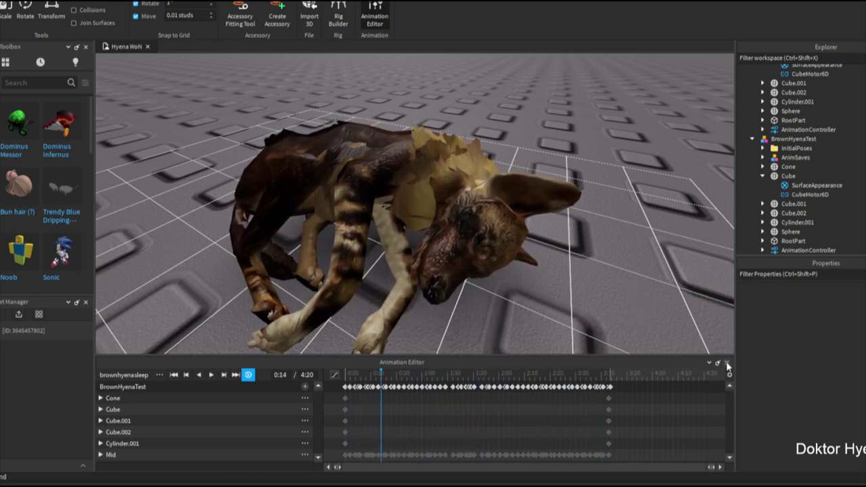
{"action": "left_click", "coordinate": [726, 361]}
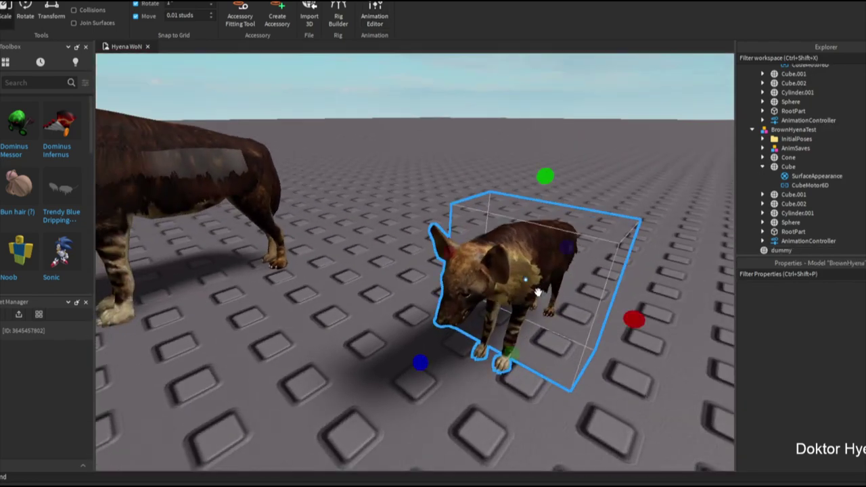
{"action": "left_click", "coordinate": [538, 292]}
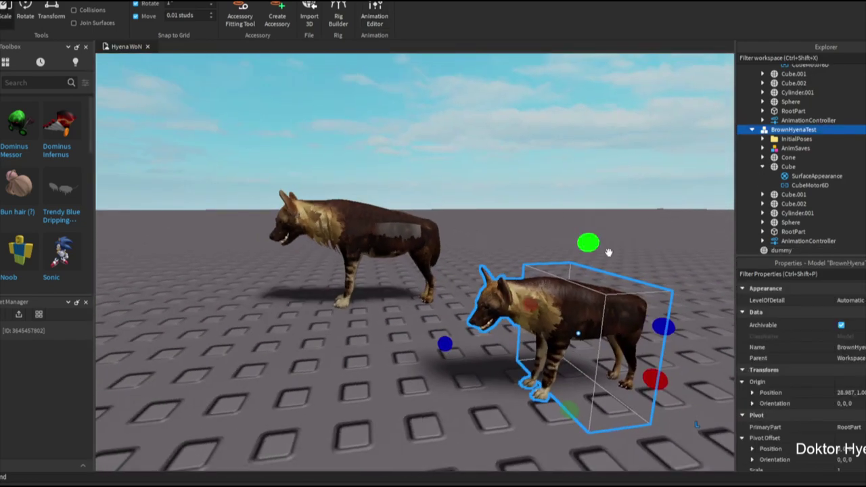
{"action": "right_click_drag", "start_coordinate": [513, 194], "coordinate": [503, 190]}
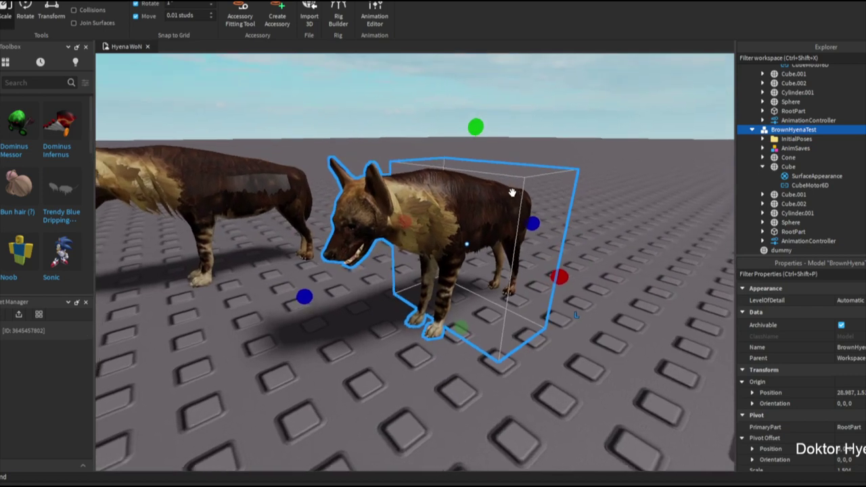
{"action": "scroll", "coordinate": [406, 203], "scroll_direction": "down", "scroll_amount": 3}
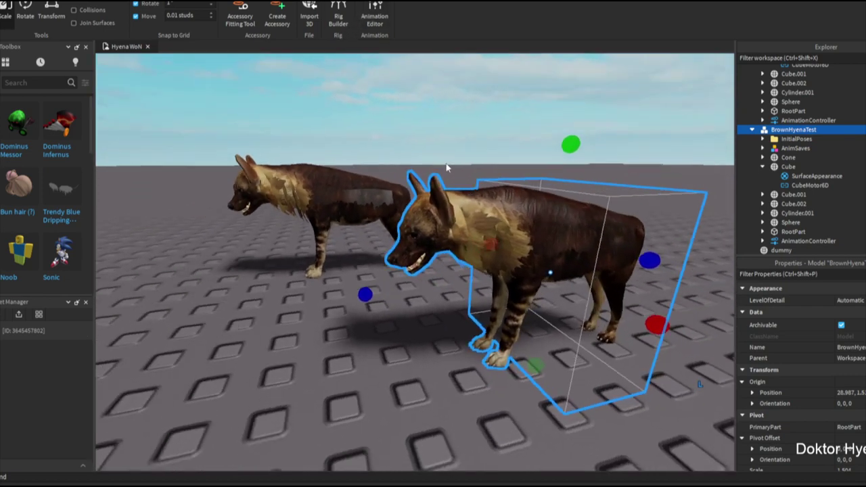
{"action": "right_click_drag", "start_coordinate": [474, 203], "coordinate": [582, 188]}
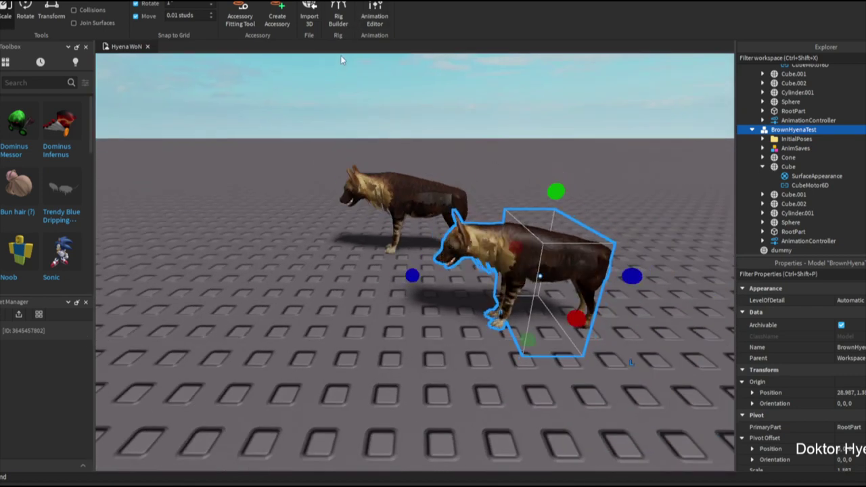
{"action": "left_click", "coordinate": [374, 16]}
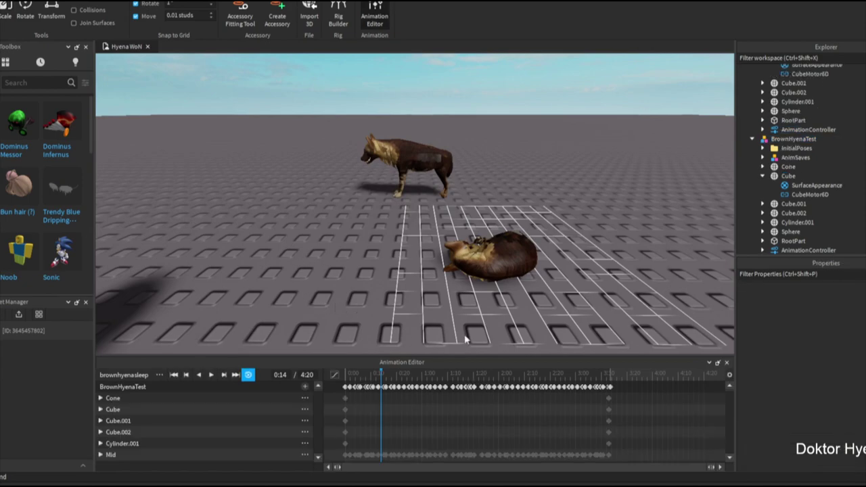
{"action": "key", "text": "space"}
{"action": "scroll", "coordinate": [377, 283], "scroll_direction": "up", "scroll_amount": 2}
{"action": "scroll", "coordinate": [378, 282], "scroll_direction": "up", "scroll_amount": 5}
{"action": "right_click_drag", "start_coordinate": [377, 283], "coordinate": [377, 283]}
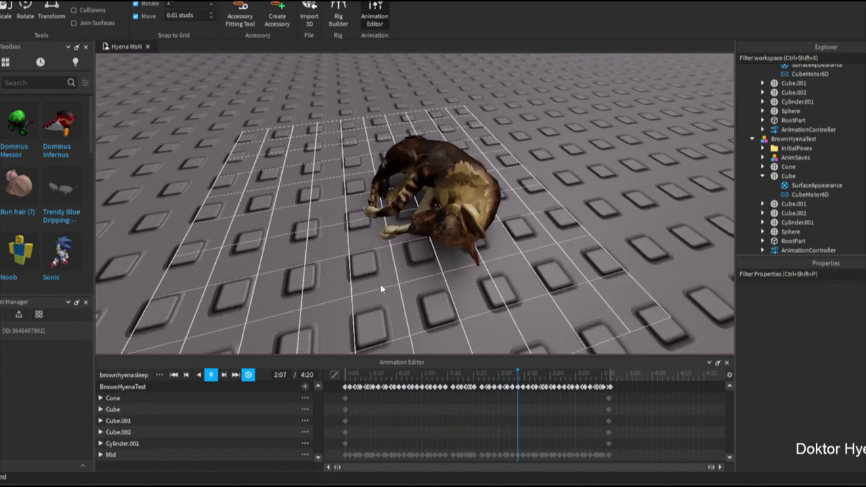
{"action": "key", "text": "space"}
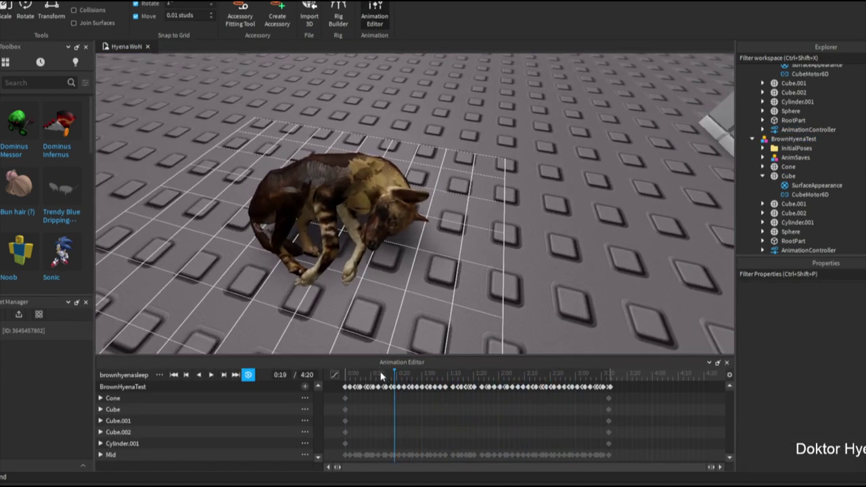
{"action": "left_click_drag", "start_coordinate": [381, 376], "coordinate": [133, 383]}
{"action": "left_click", "coordinate": [159, 374]}
{"action": "mouse_move", "coordinate": [184, 417]}
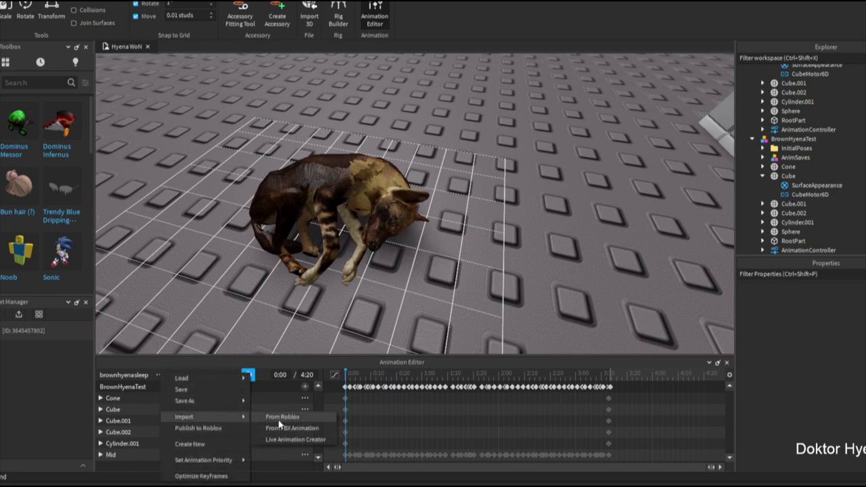
Import the SitToStand animation from your Roblox uploads onto the hyena
{"action": "left_click", "coordinate": [281, 418]}
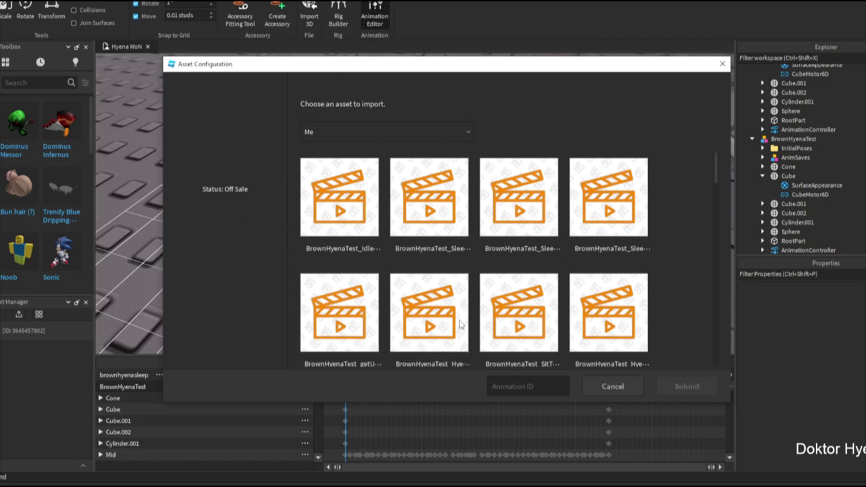
{"action": "scroll", "coordinate": [515, 318], "scroll_direction": "down", "scroll_amount": 1}
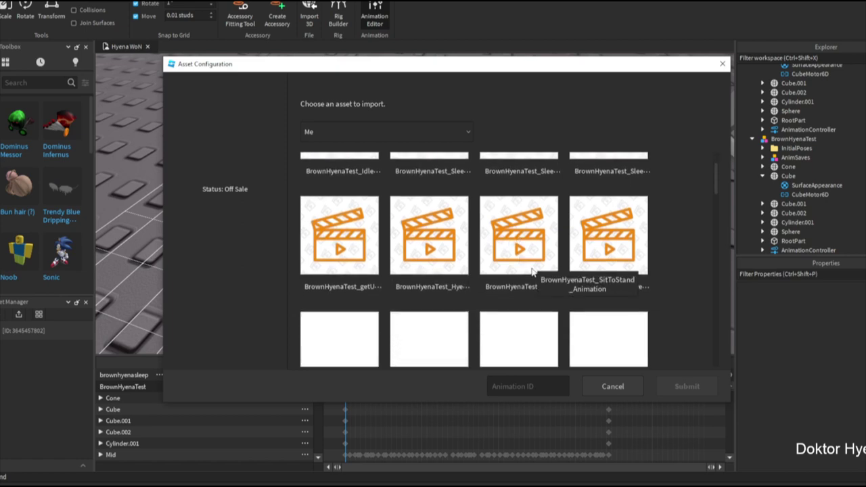
{"action": "left_click", "coordinate": [529, 269]}
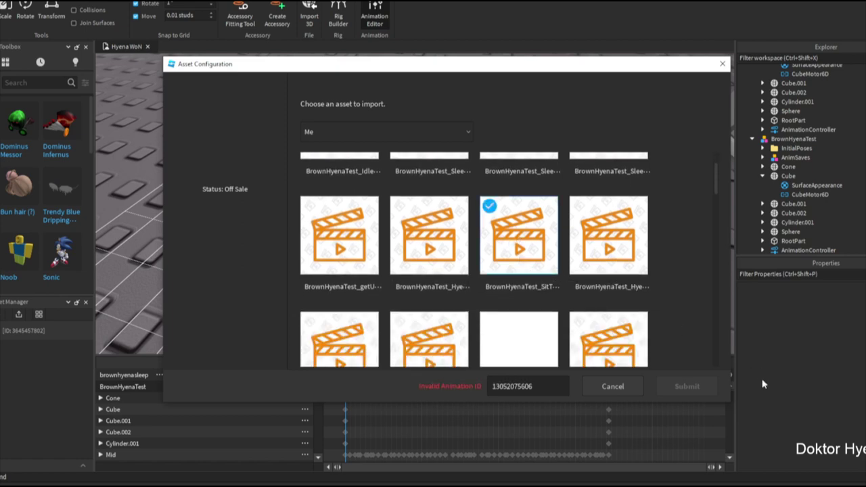
{"action": "left_click", "coordinate": [686, 386]}
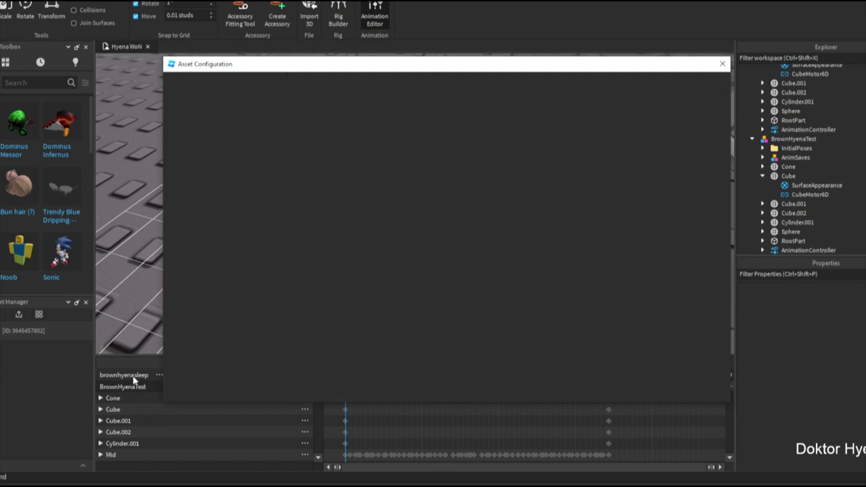
{"action": "scroll", "coordinate": [542, 292], "scroll_direction": "down", "scroll_amount": 5}
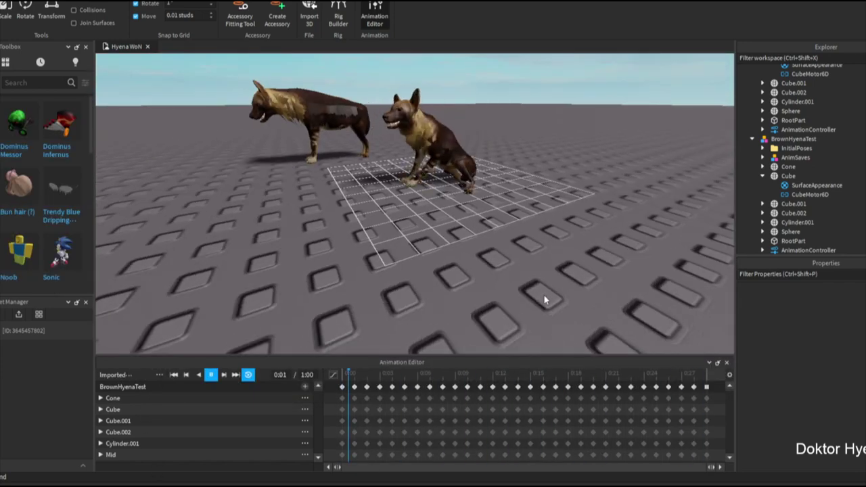
{"action": "scroll", "coordinate": [544, 299], "scroll_direction": "up", "scroll_amount": 5}
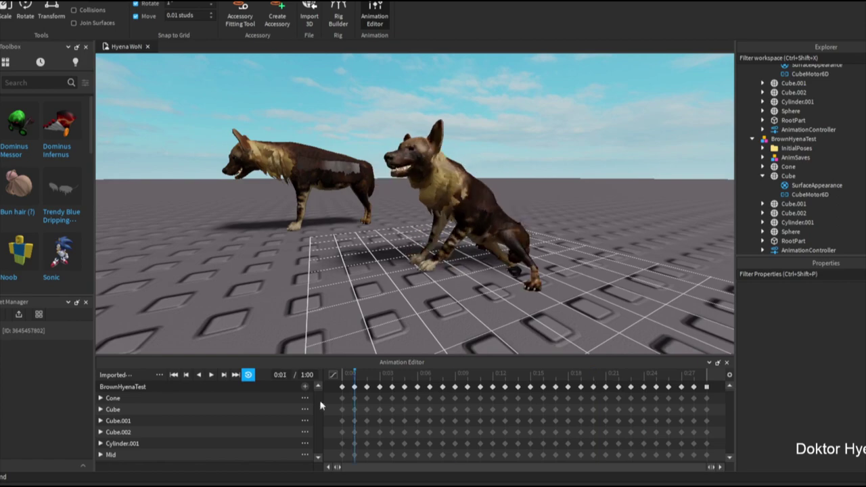
Play the SitToStand animation, checking the hyena's pose at 0:13 and the final frame
{"action": "key", "text": "space"}
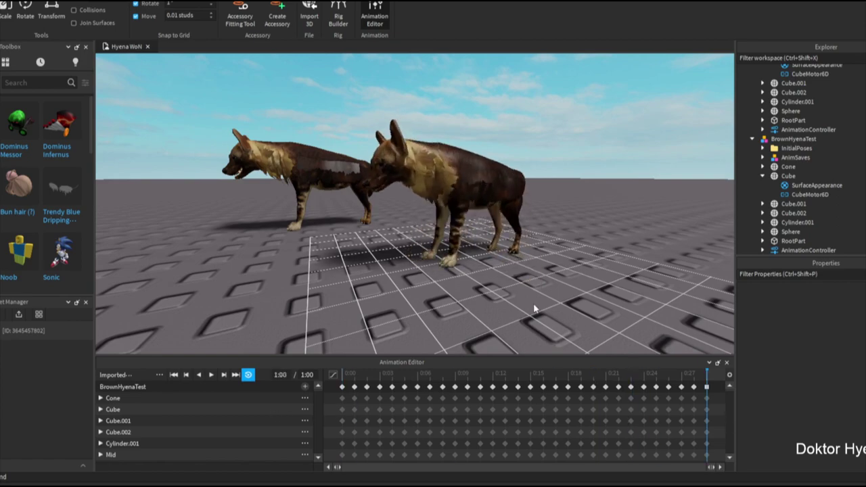
{"action": "right_click_drag", "start_coordinate": [534, 308], "coordinate": [527, 292]}
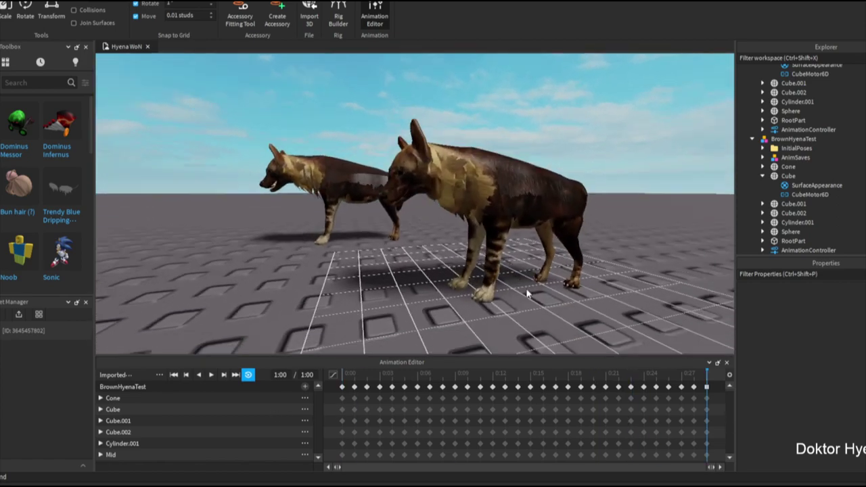
{"action": "scroll", "coordinate": [527, 293], "scroll_direction": "up", "scroll_amount": 5}
{"action": "scroll", "coordinate": [527, 293], "scroll_direction": "down", "scroll_amount": 5}
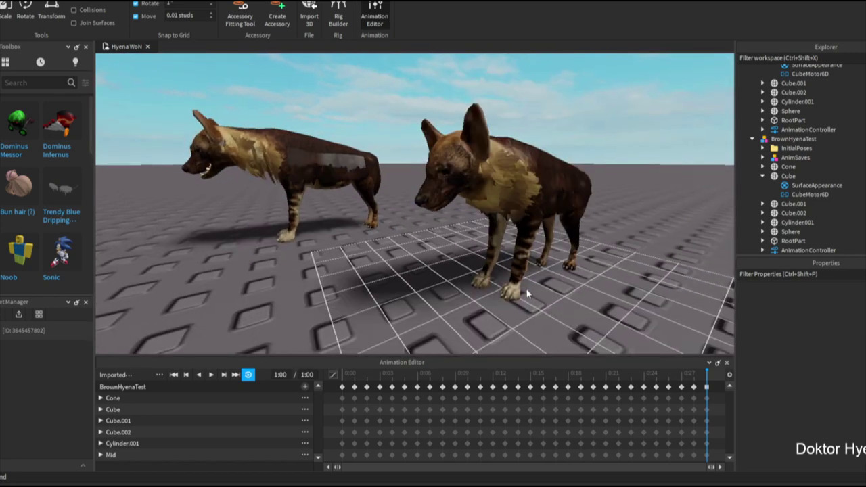
{"action": "left_click", "coordinate": [504, 373]}
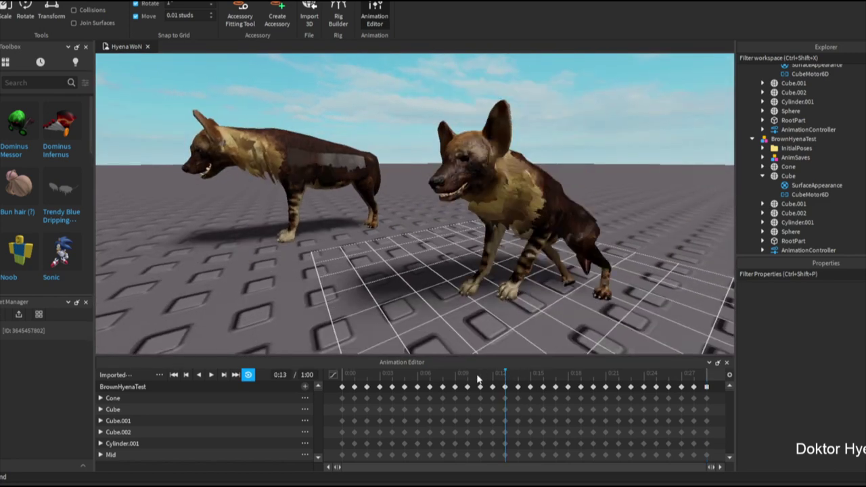
{"action": "key", "text": "space"}
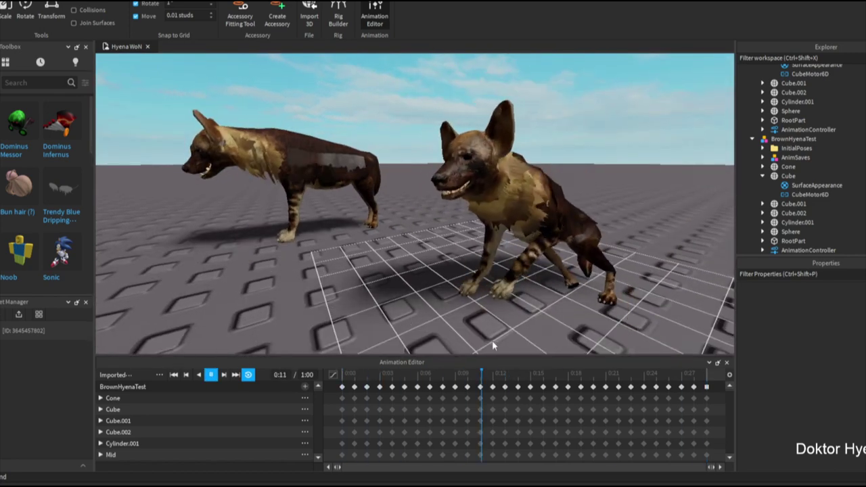
{"action": "left_click_drag", "start_coordinate": [641, 374], "coordinate": [726, 381]}
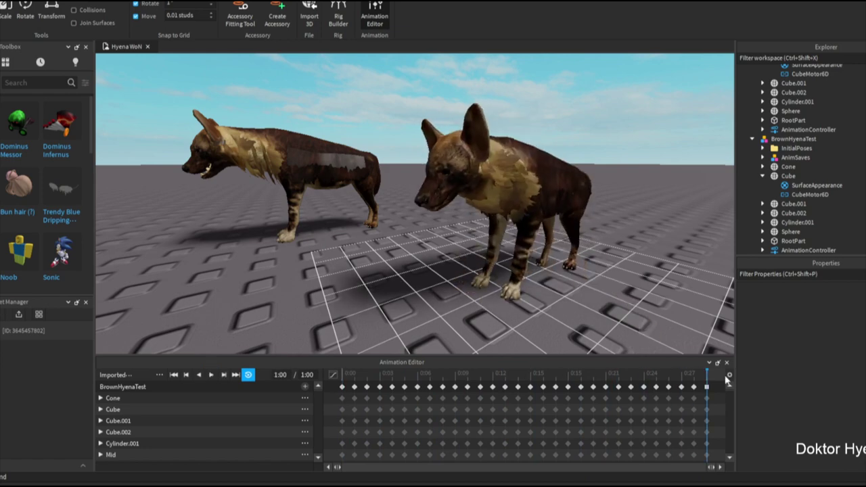
Save the sit-to-stand clip as a new animation named GetUp
{"action": "left_click", "coordinate": [159, 375]}
{"action": "mouse_move", "coordinate": [196, 403]}
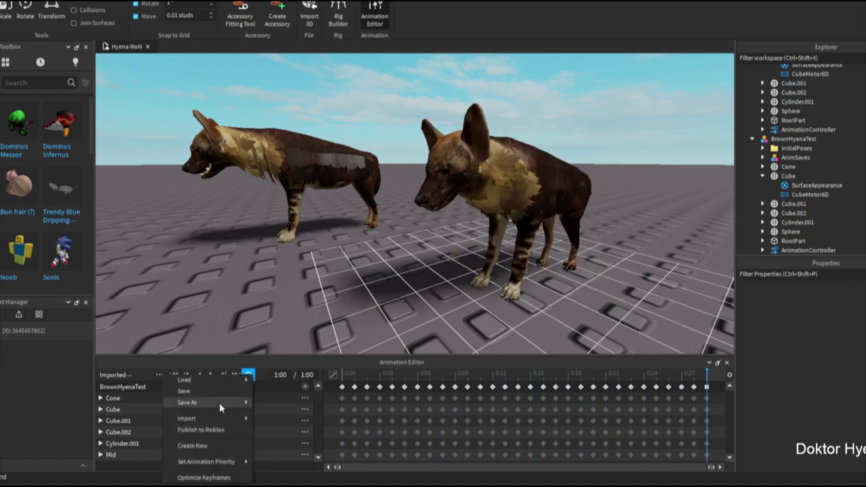
{"action": "left_click", "coordinate": [286, 401]}
{"action": "key", "text": "ctrl+a"}
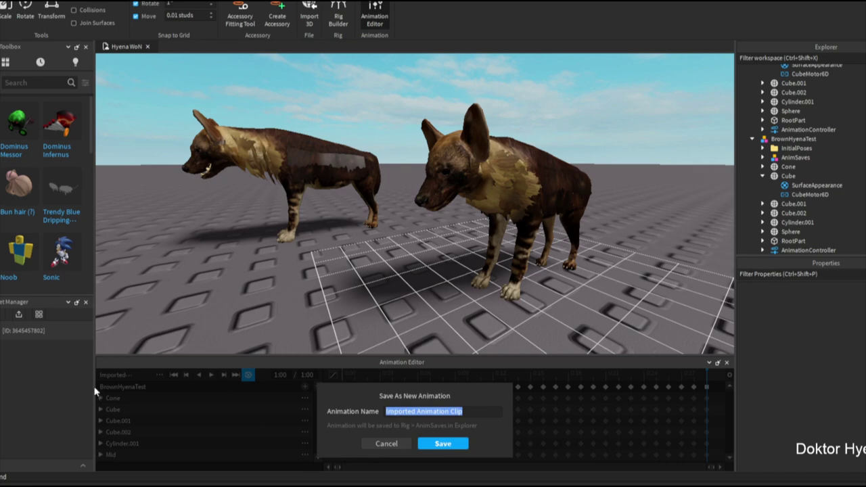
{"action": "type", "text": "GetUp"}
{"action": "key", "text": "Return"}
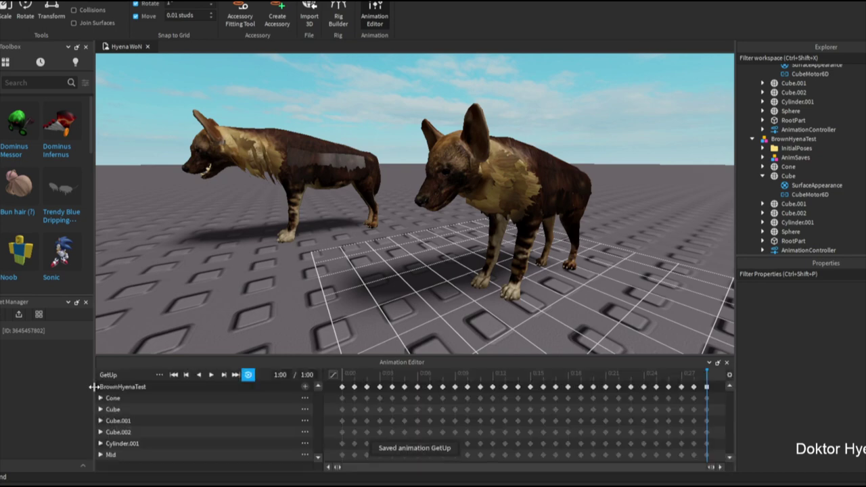
{"action": "left_click", "coordinate": [159, 375]}
{"action": "mouse_move", "coordinate": [184, 418]}
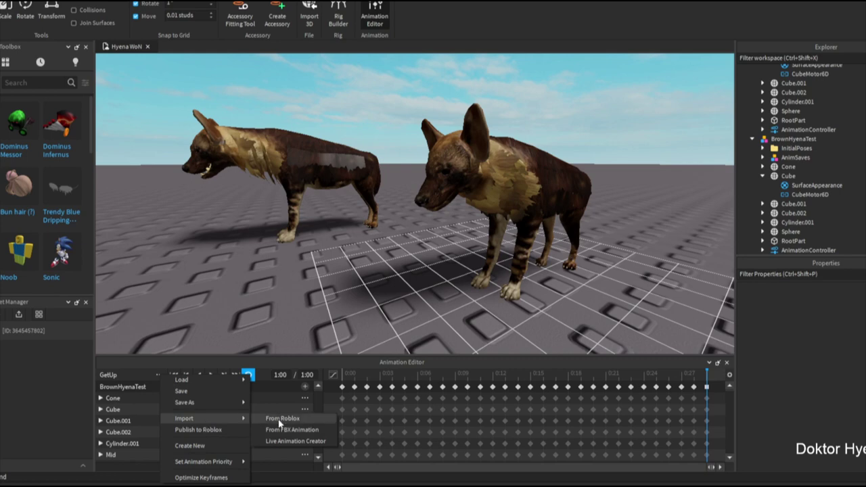
Import BrownHyenaTest_NewRun_Animation from Roblox and play the run a few times
{"action": "left_click", "coordinate": [279, 421]}
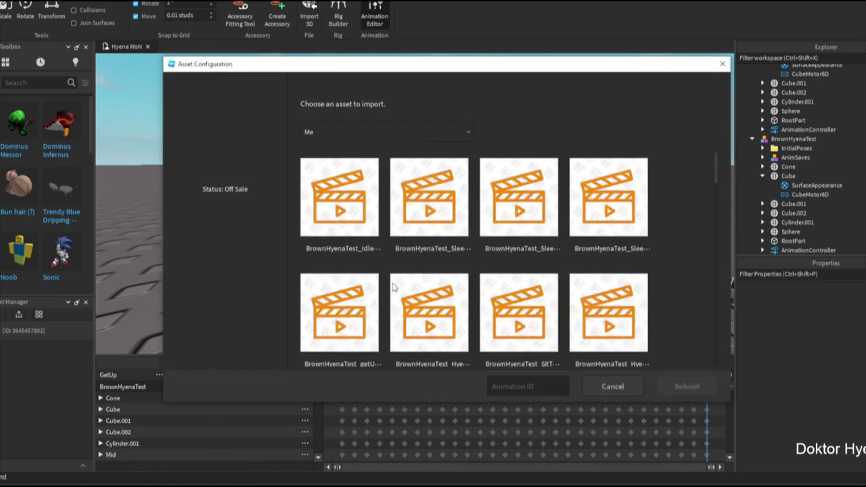
{"action": "scroll", "coordinate": [556, 251], "scroll_direction": "down", "scroll_amount": 3}
{"action": "scroll", "coordinate": [514, 262], "scroll_direction": "down", "scroll_amount": 3}
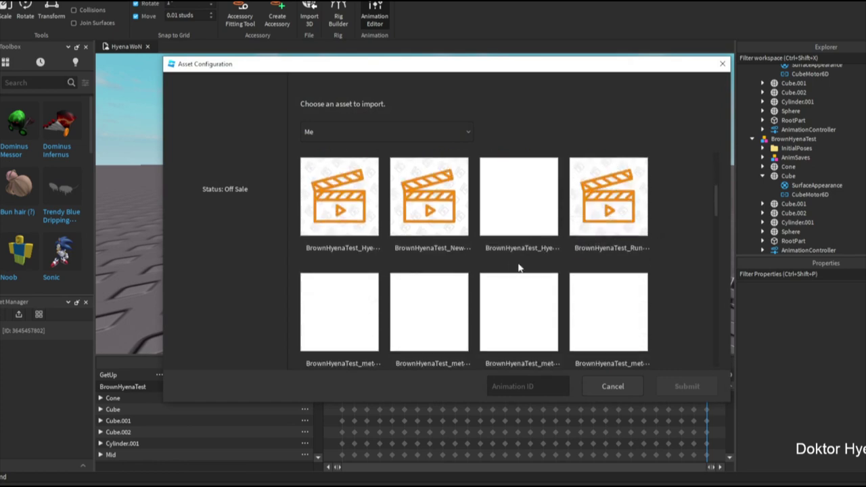
{"action": "left_click", "coordinate": [454, 227]}
{"action": "left_click", "coordinate": [687, 389]}
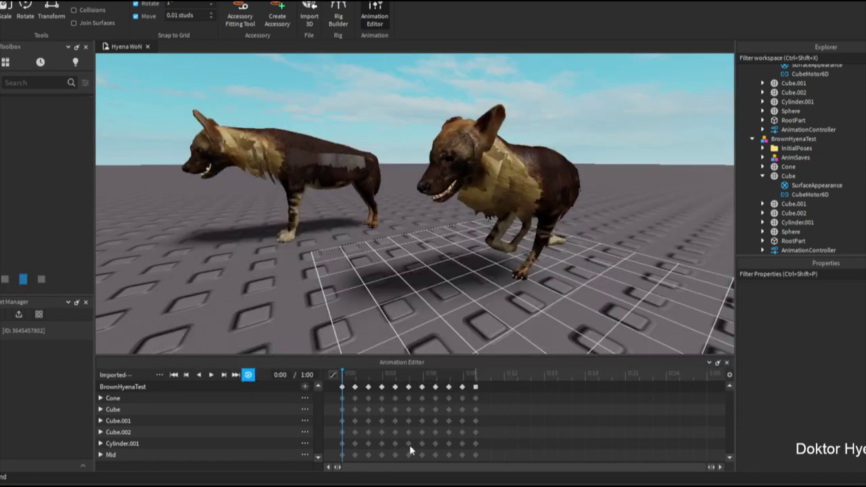
{"action": "key", "text": "space"}
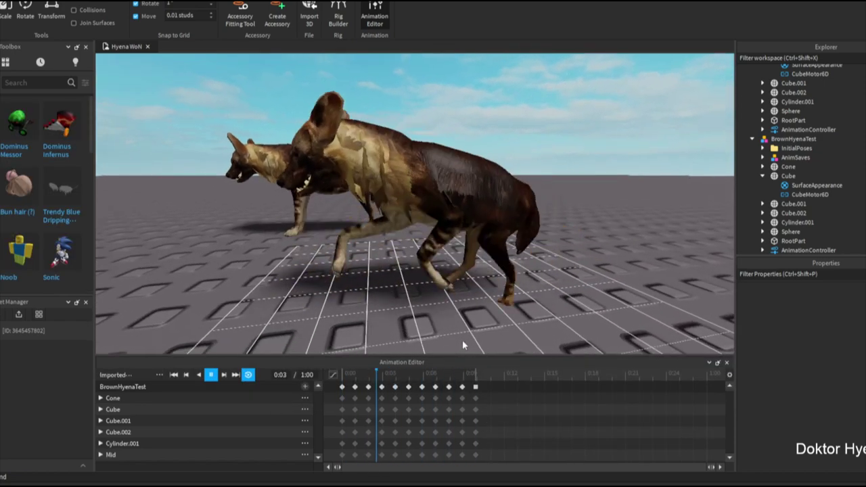
{"action": "left_click", "coordinate": [342, 384]}
{"action": "key", "text": "space"}
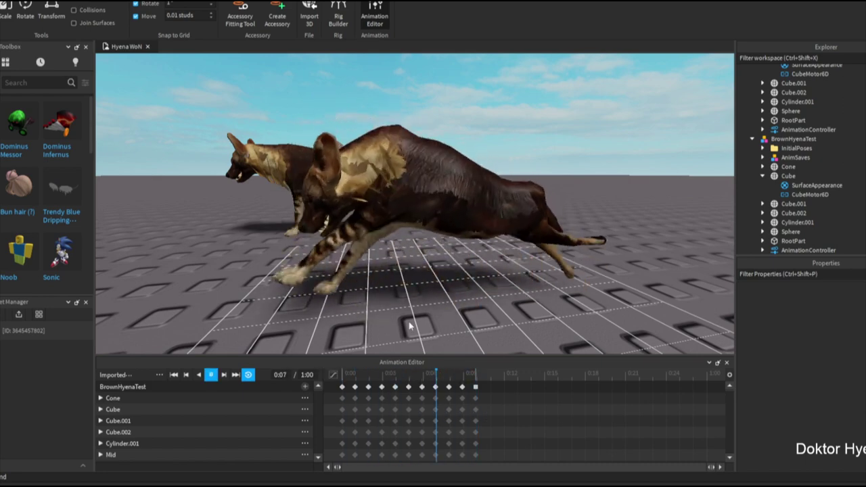
{"action": "key", "text": "space"}
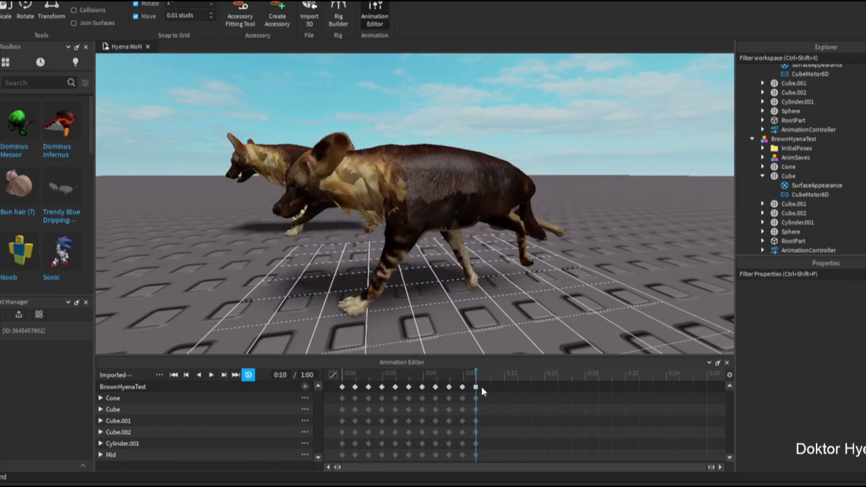
Copy the run's starting keyframes to after its last pose at 0:10 and play the extended run
{"action": "left_click", "coordinate": [475, 407]}
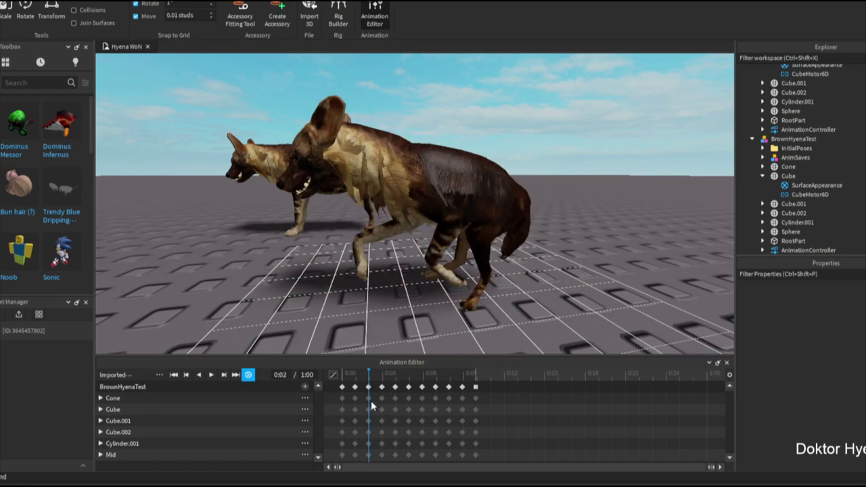
{"action": "left_click_drag", "start_coordinate": [476, 409], "coordinate": [343, 393]}
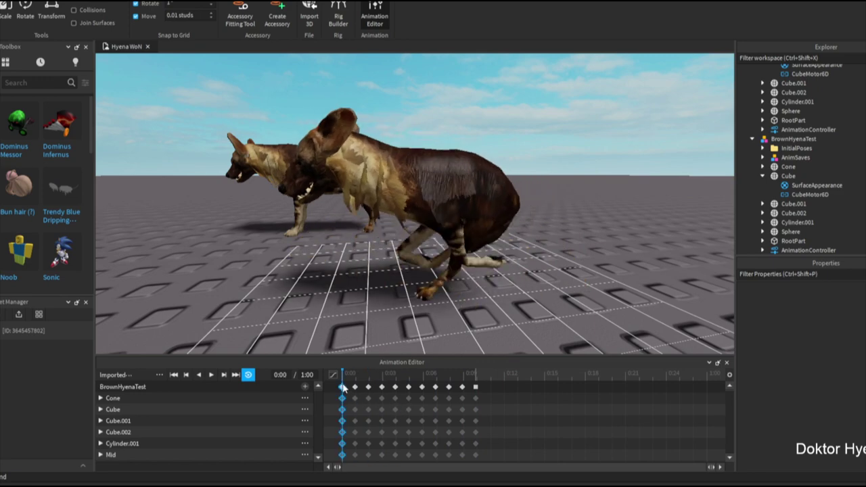
{"action": "mouse_move", "coordinate": [487, 375]}
{"action": "left_mouse_down"}
{"action": "mouse_move", "coordinate": [467, 378]}
{"action": "mouse_move", "coordinate": [464, 397]}
{"action": "mouse_move", "coordinate": [498, 404]}
{"action": "left_mouse_up"}
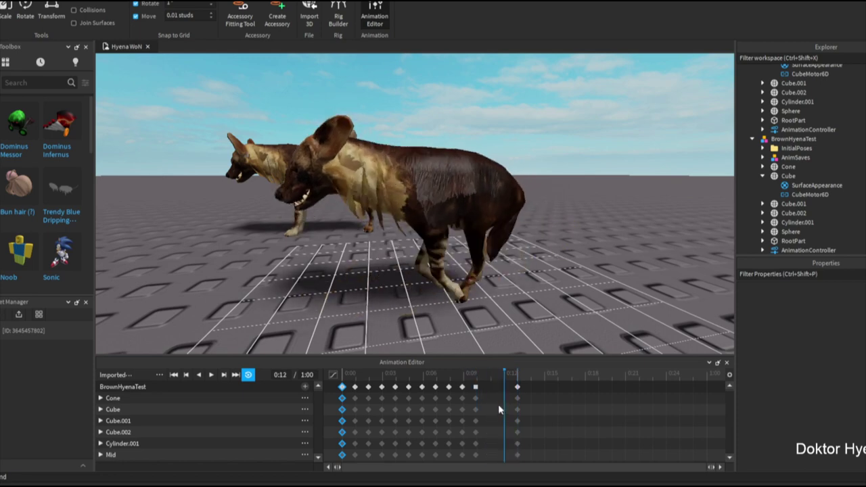
{"action": "key", "text": "space"}
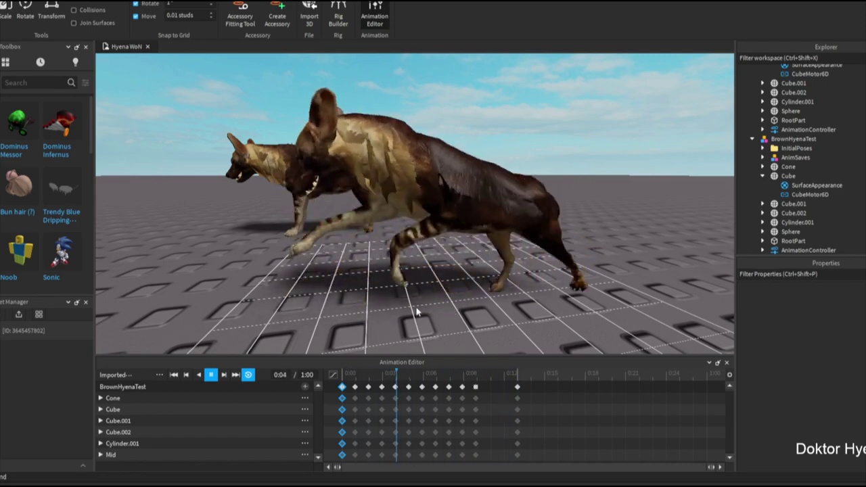
{"action": "right_click_drag", "start_coordinate": [416, 311], "coordinate": [438, 327]}
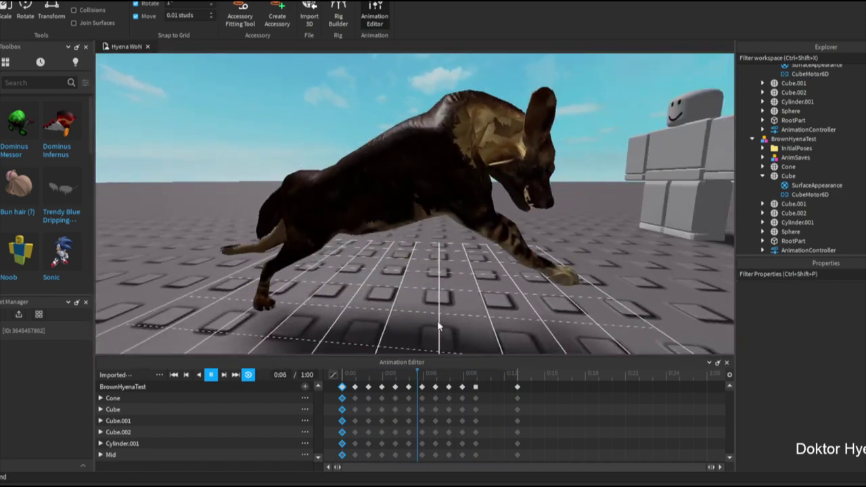
{"action": "scroll", "coordinate": [439, 327], "scroll_direction": "down", "scroll_amount": 3}
{"action": "scroll", "coordinate": [438, 327], "scroll_direction": "down", "scroll_amount": 1}
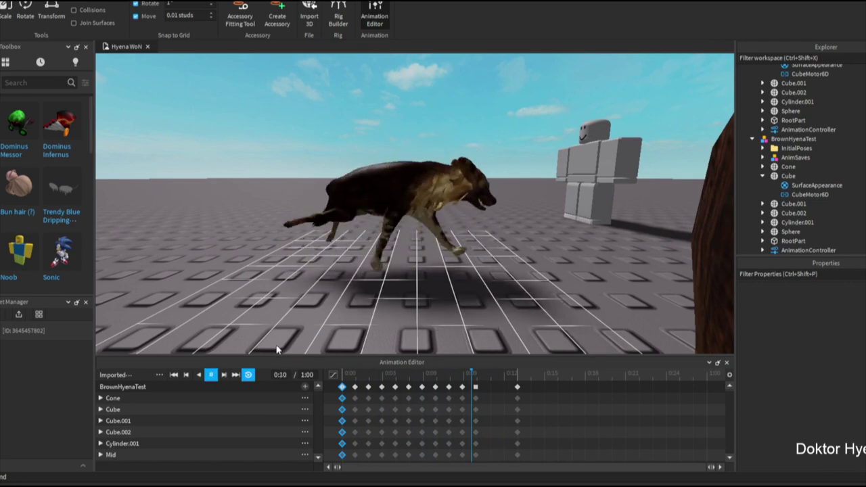
{"action": "left_click", "coordinate": [211, 374]}
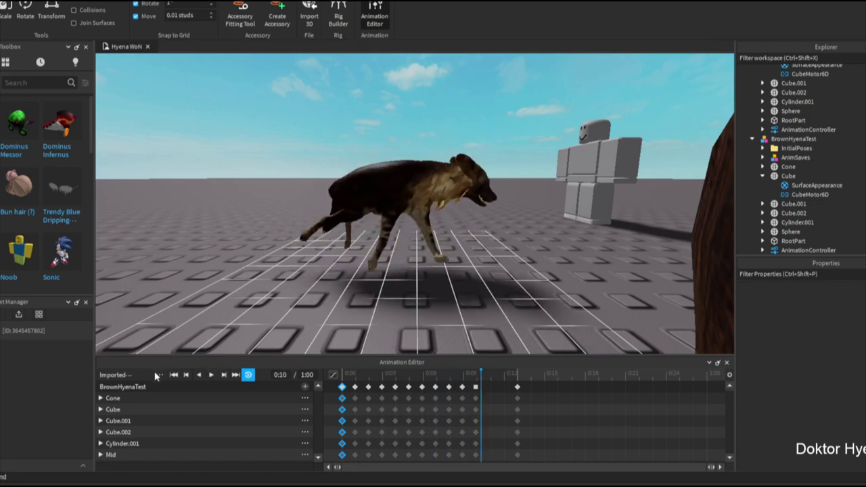
{"action": "left_click", "coordinate": [157, 375]}
Save the current animation as a new animation named test
{"action": "left_click", "coordinate": [312, 421]}
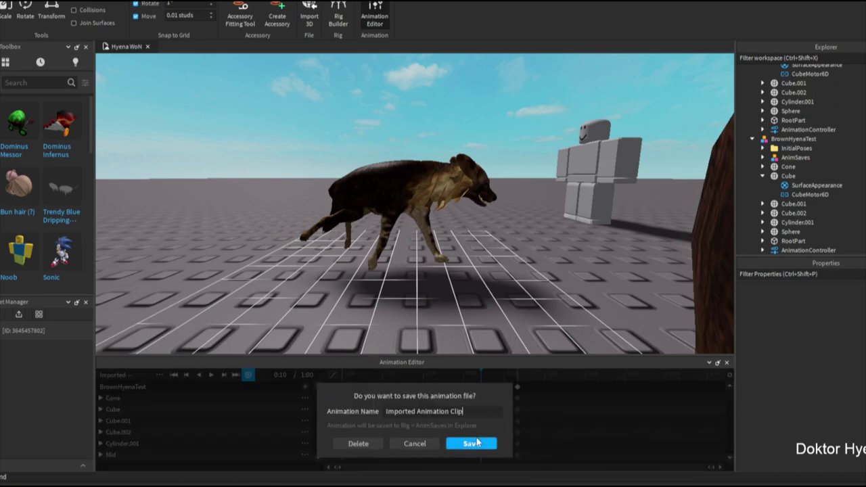
{"action": "left_click_drag", "start_coordinate": [477, 412], "coordinate": [311, 413]}
{"action": "type", "text": "tes"}
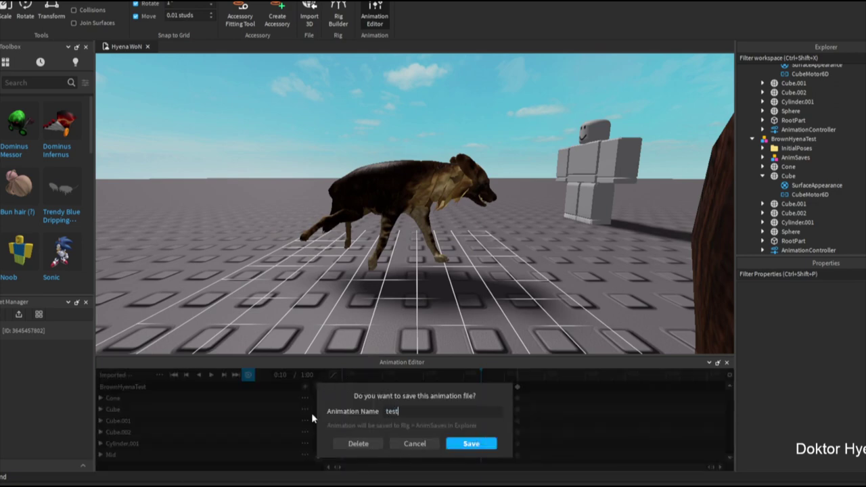
{"action": "type", "text": "t"}
{"action": "key", "text": "Return"}
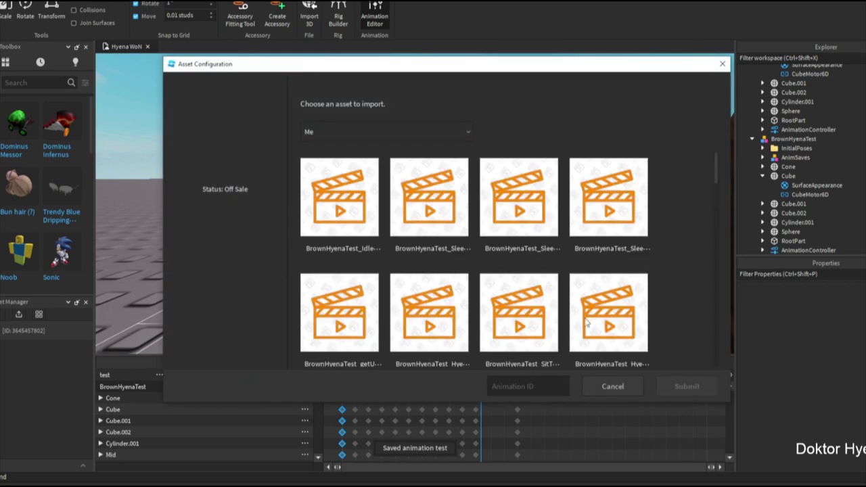
Import the BrownHyenaTest_Run animation from Roblox and play it on the hyena
{"action": "scroll", "coordinate": [587, 324], "scroll_direction": "down", "scroll_amount": 2}
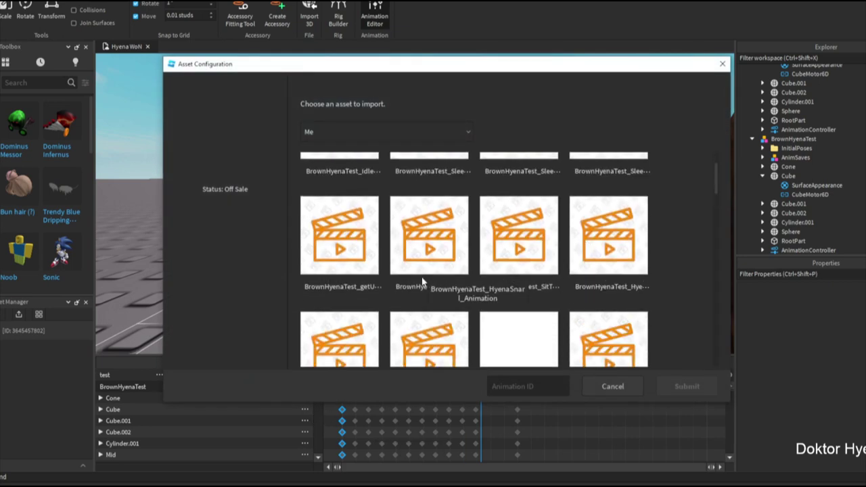
{"action": "scroll", "coordinate": [364, 319], "scroll_direction": "down", "scroll_amount": 2}
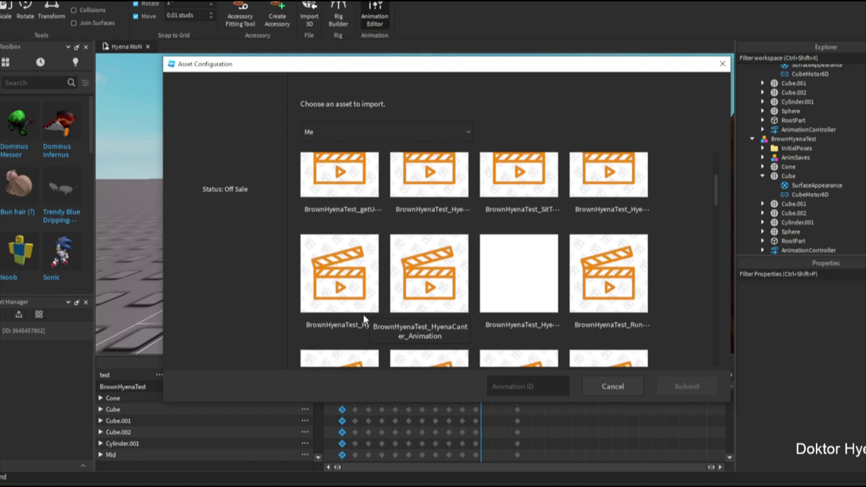
{"action": "left_click", "coordinate": [330, 316]}
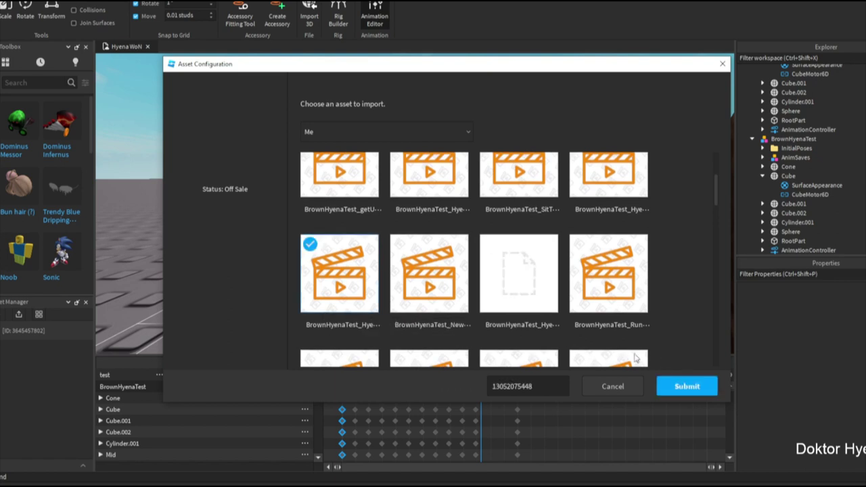
{"action": "left_click", "coordinate": [625, 307]}
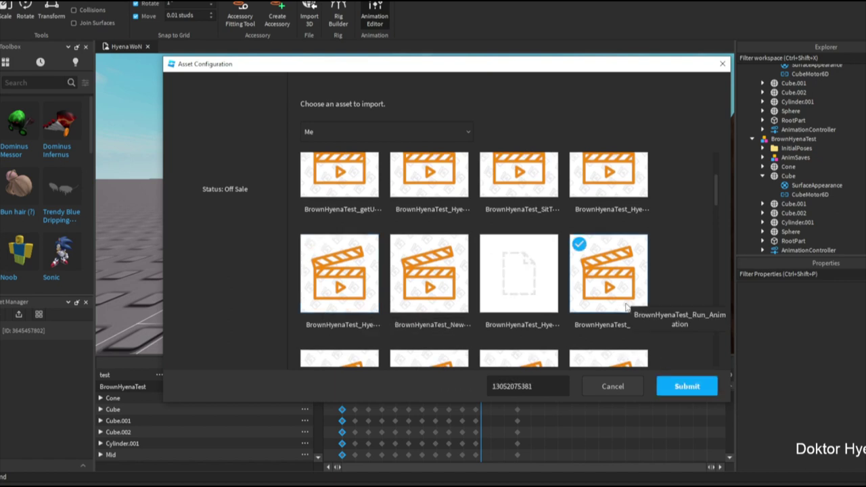
{"action": "left_click", "coordinate": [678, 390]}
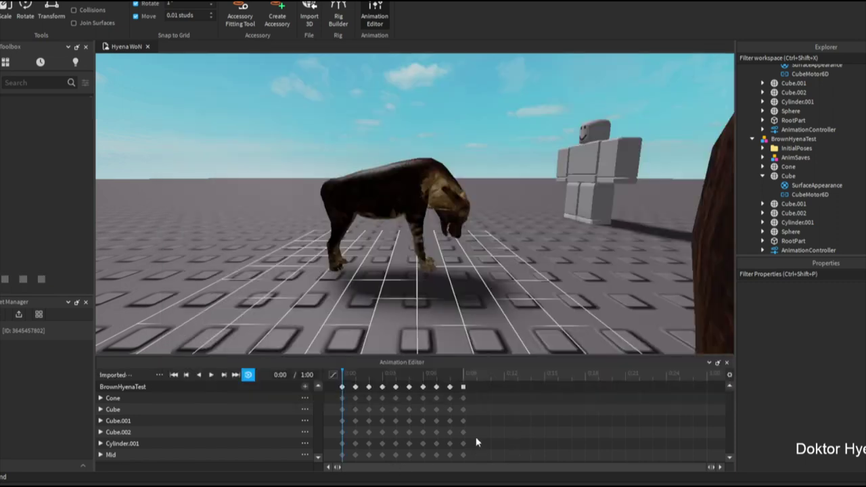
{"action": "key", "text": "space"}
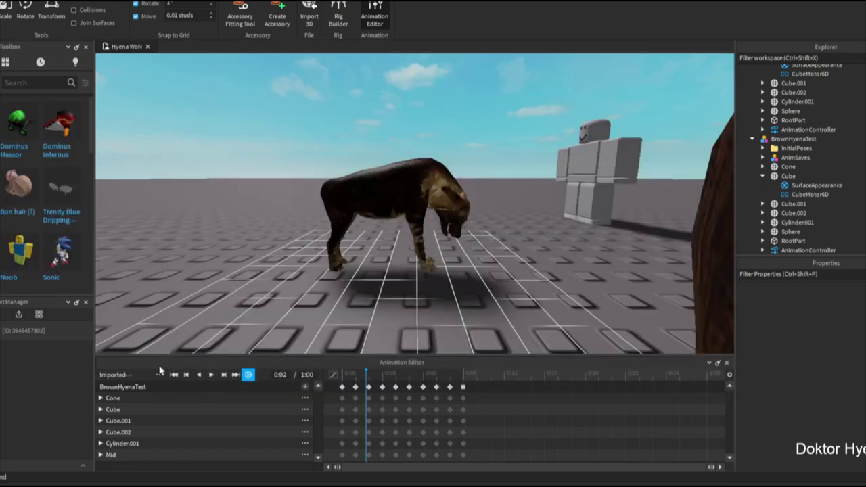
Import the HyenaCanter animation from your Roblox uploads onto the rig
{"action": "left_click", "coordinate": [159, 375]}
{"action": "mouse_move", "coordinate": [193, 423]}
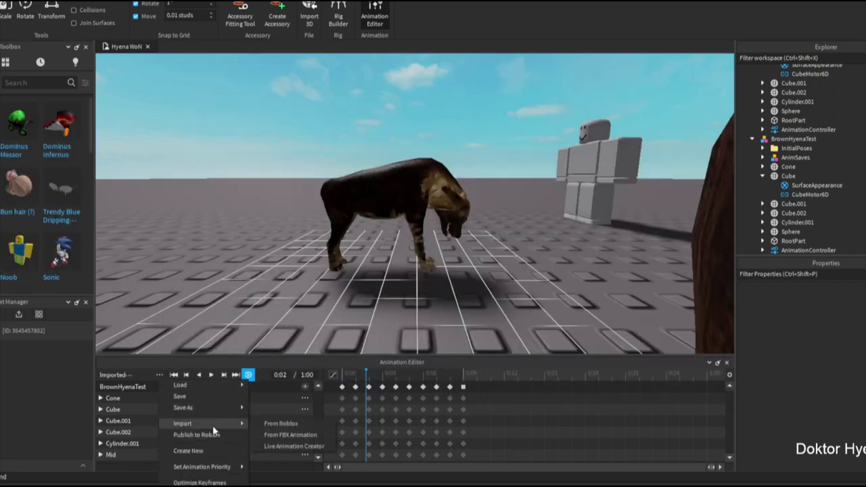
{"action": "left_click", "coordinate": [293, 423]}
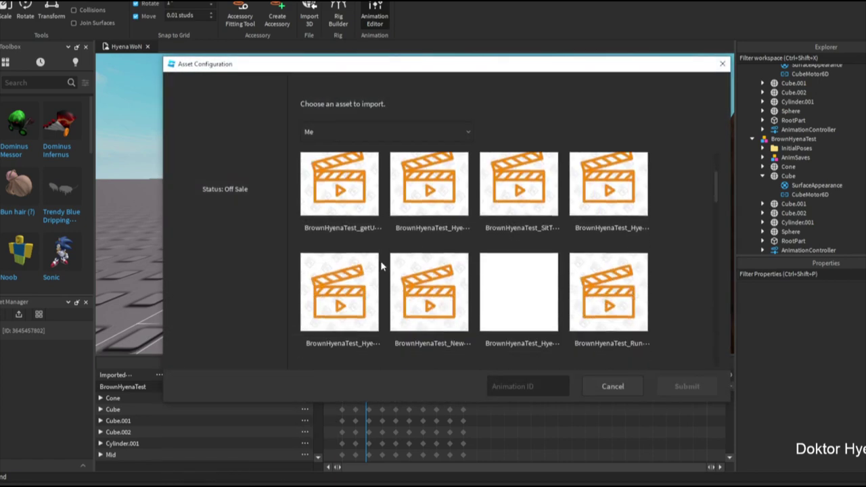
{"action": "scroll", "coordinate": [352, 278], "scroll_direction": "down", "scroll_amount": 2}
{"action": "scroll", "coordinate": [330, 288], "scroll_direction": "down", "scroll_amount": 1}
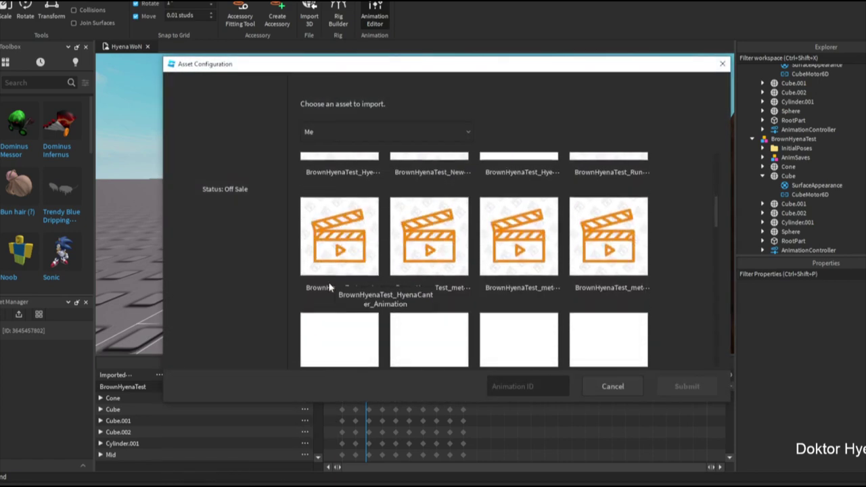
{"action": "scroll", "coordinate": [329, 284], "scroll_direction": "down", "scroll_amount": 1}
{"action": "left_click", "coordinate": [358, 230]}
{"action": "left_click", "coordinate": [687, 386]}
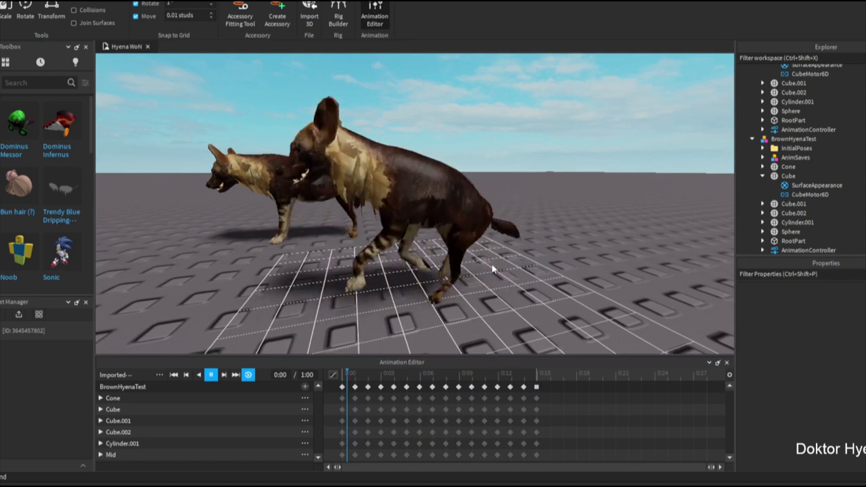
Save the canter clip as a new animation named Canter and preview it
{"action": "left_click", "coordinate": [161, 374]}
{"action": "mouse_move", "coordinate": [209, 397]}
{"action": "left_click", "coordinate": [281, 398]}
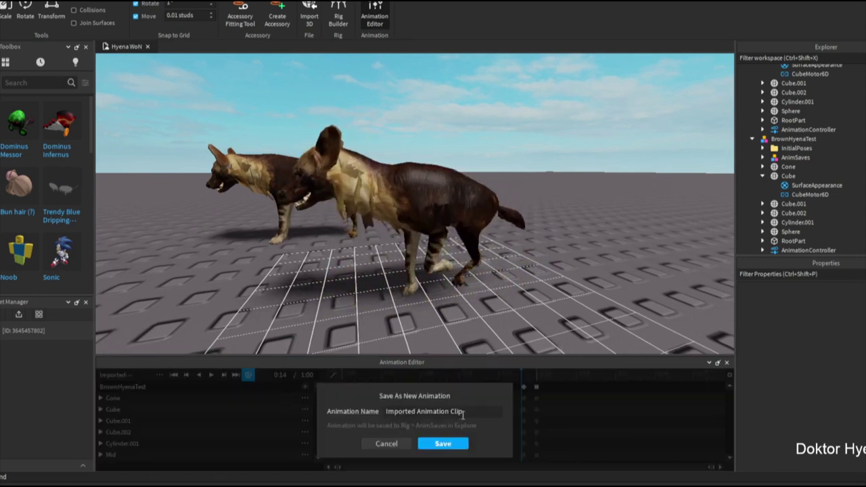
{"action": "left_click_drag", "start_coordinate": [474, 410], "coordinate": [147, 408]}
{"action": "type", "text": "Cant"}
{"action": "type", "text": "er"}
{"action": "key", "text": "Return"}
{"action": "key", "text": "space"}
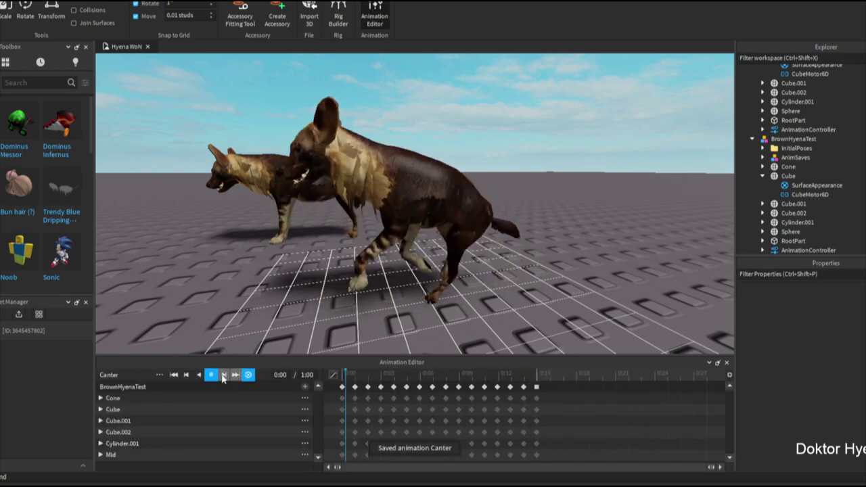
{"action": "key", "text": "space"}
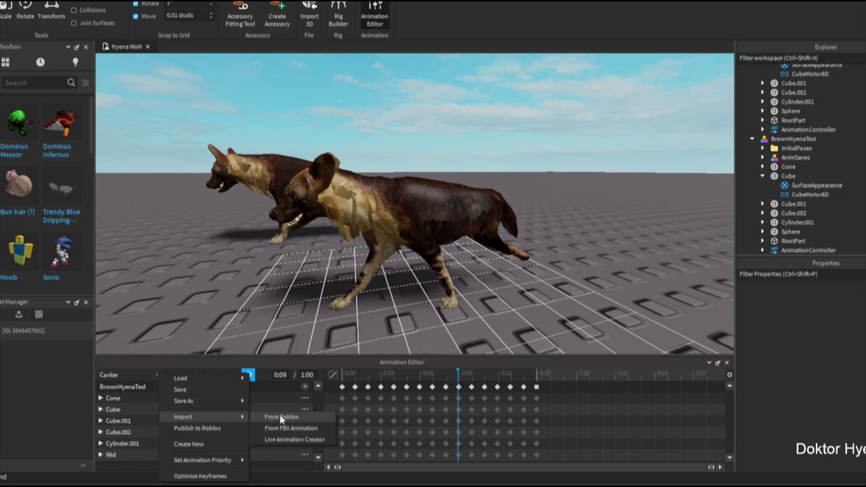
Import BrownHyenaTest_HyenaWalkEarsForward_Animation from Roblox and start it playing on the hyena
{"action": "left_click", "coordinate": [298, 420]}
{"action": "scroll", "coordinate": [437, 317], "scroll_direction": "down", "scroll_amount": 2}
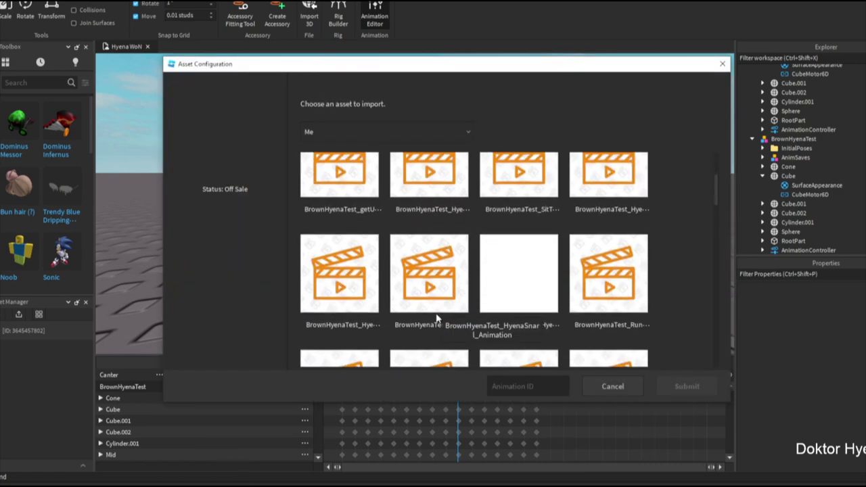
{"action": "scroll", "coordinate": [436, 318], "scroll_direction": "down", "scroll_amount": 2}
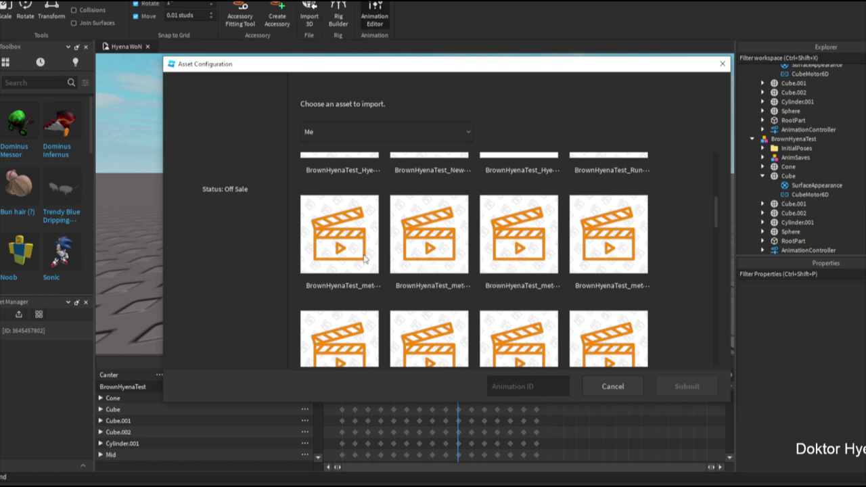
{"action": "scroll", "coordinate": [363, 260], "scroll_direction": "down", "scroll_amount": 3}
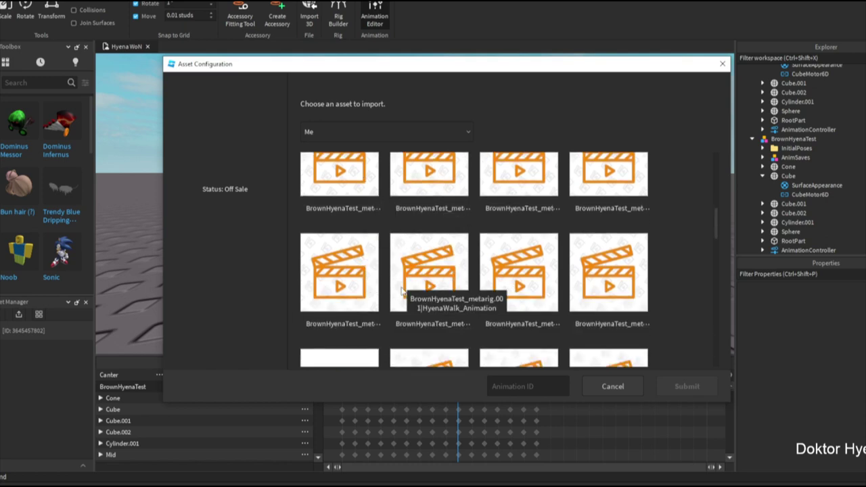
{"action": "scroll", "coordinate": [500, 288], "scroll_direction": "down", "scroll_amount": 2}
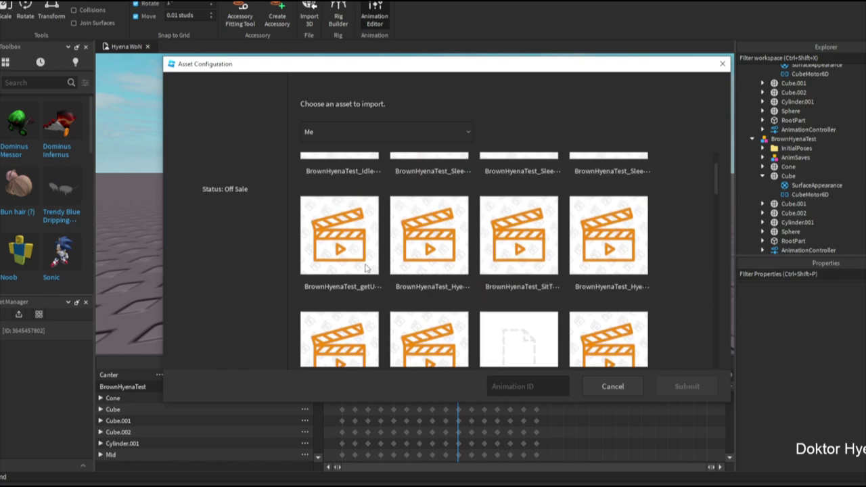
{"action": "left_click", "coordinate": [627, 247]}
{"action": "left_click", "coordinate": [687, 387]}
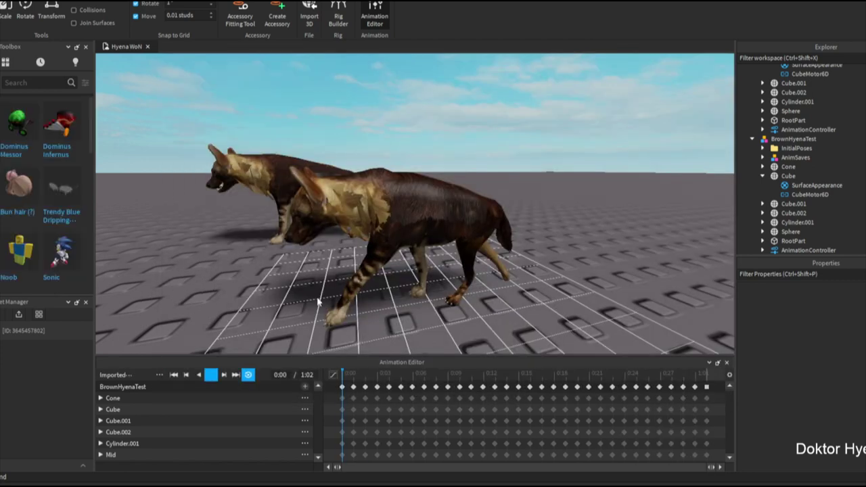
{"action": "key", "text": "space"}
Optimize the walk animation down to 17 of its 32 keyframes
{"action": "right_click_drag", "start_coordinate": [368, 288], "coordinate": [371, 293]}
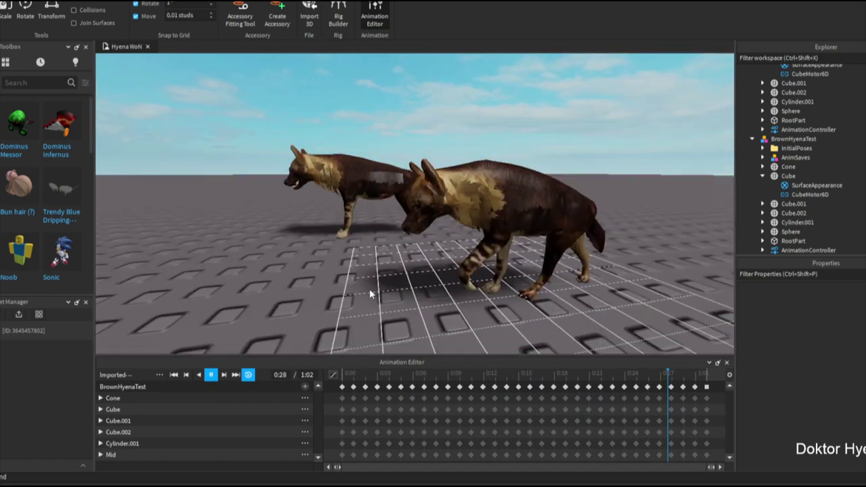
{"action": "key", "text": "space"}
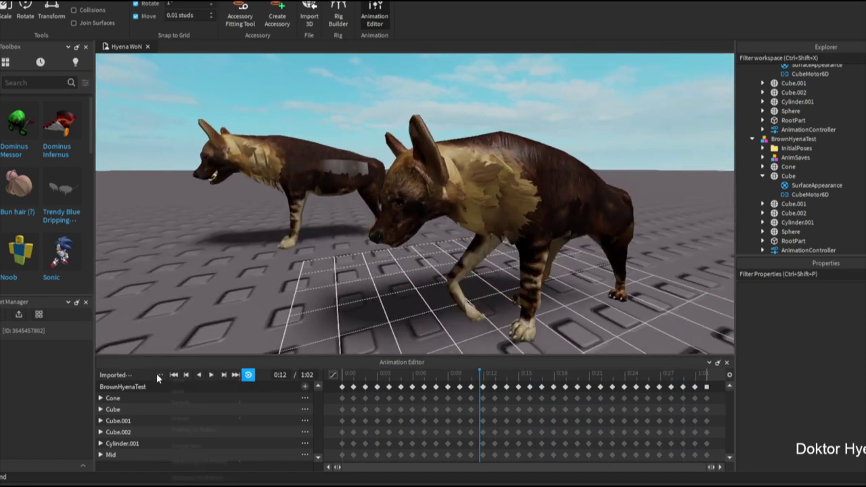
{"action": "left_click", "coordinate": [156, 373]}
{"action": "left_click", "coordinate": [213, 477]}
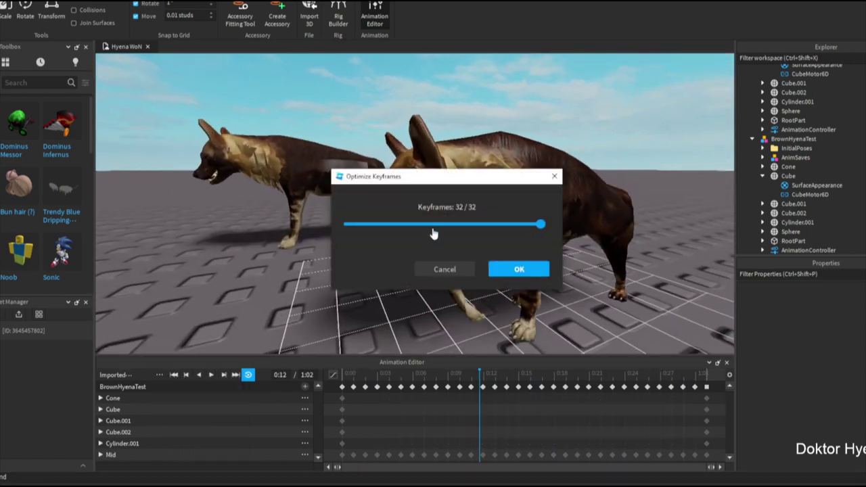
{"action": "left_click", "coordinate": [455, 225]}
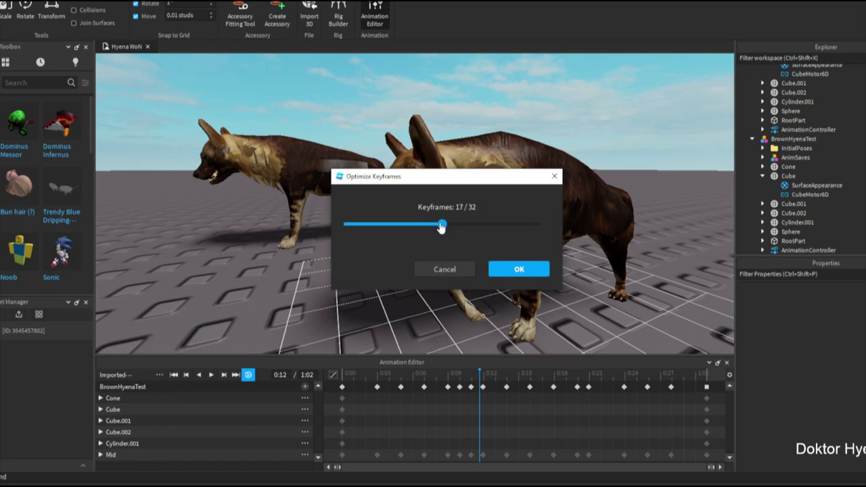
{"action": "left_click", "coordinate": [531, 271]}
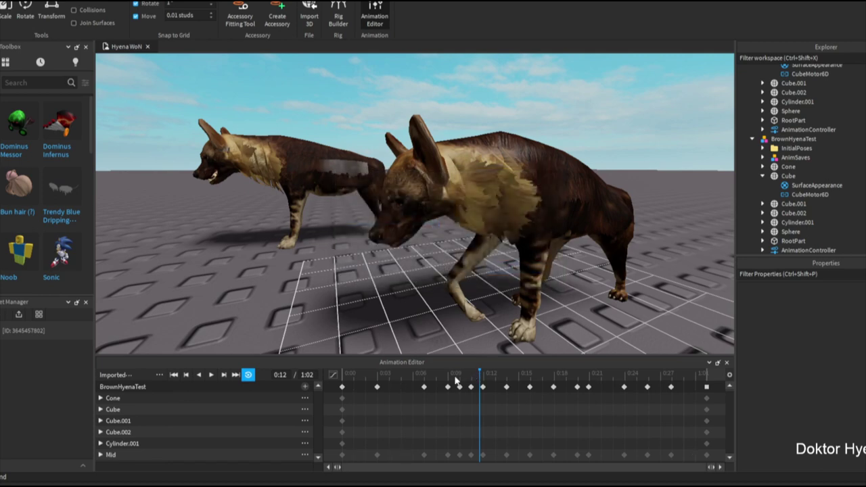
Play the optimized walk, viewing the hyena head-on, then return to the start
{"action": "left_click", "coordinate": [211, 374]}
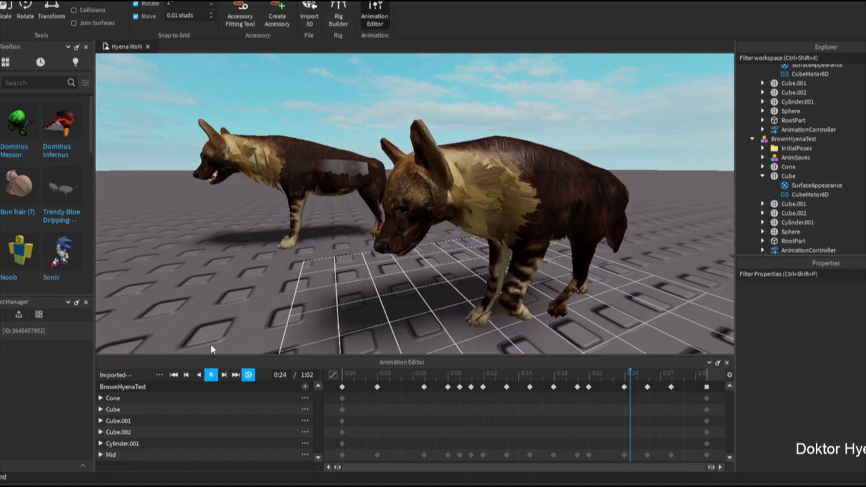
{"action": "right_click_drag", "start_coordinate": [268, 328], "coordinate": [268, 329]}
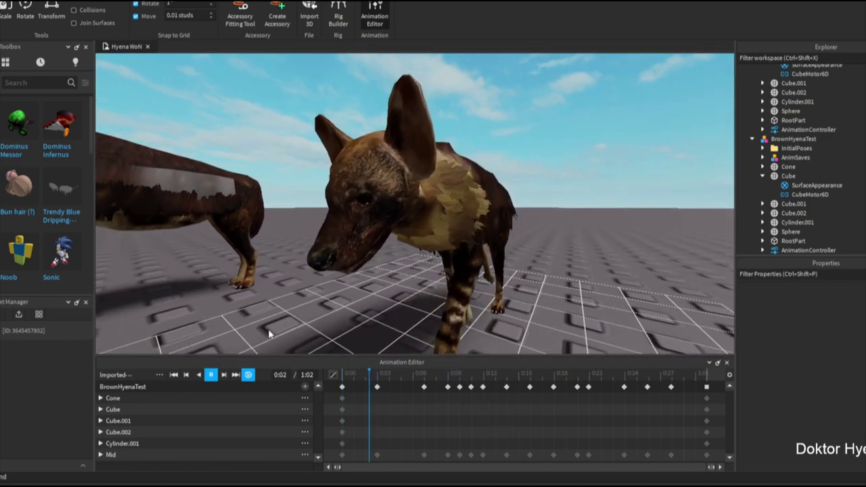
{"action": "right_click_drag", "start_coordinate": [268, 329], "coordinate": [268, 329]}
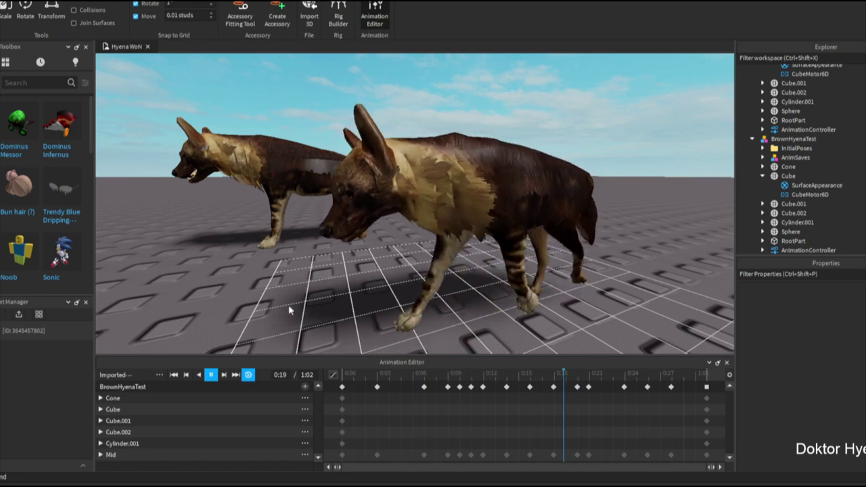
{"action": "key", "text": "space"}
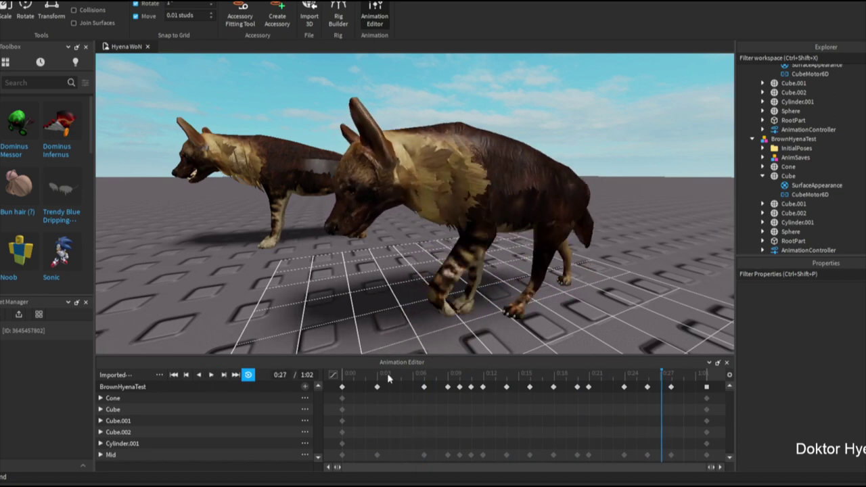
{"action": "left_click_drag", "start_coordinate": [389, 379], "coordinate": [230, 391]}
Save the walk clip as a new animation named Walk
{"action": "left_click", "coordinate": [158, 377]}
{"action": "mouse_move", "coordinate": [181, 406]}
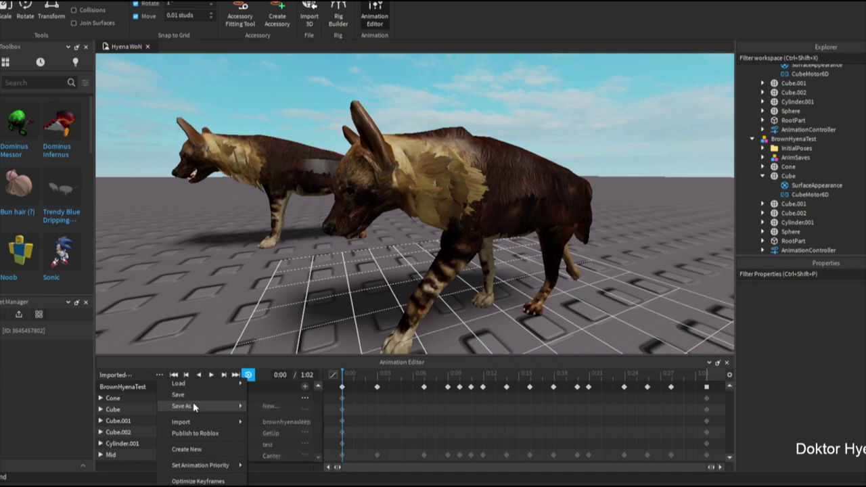
{"action": "left_click", "coordinate": [269, 406]}
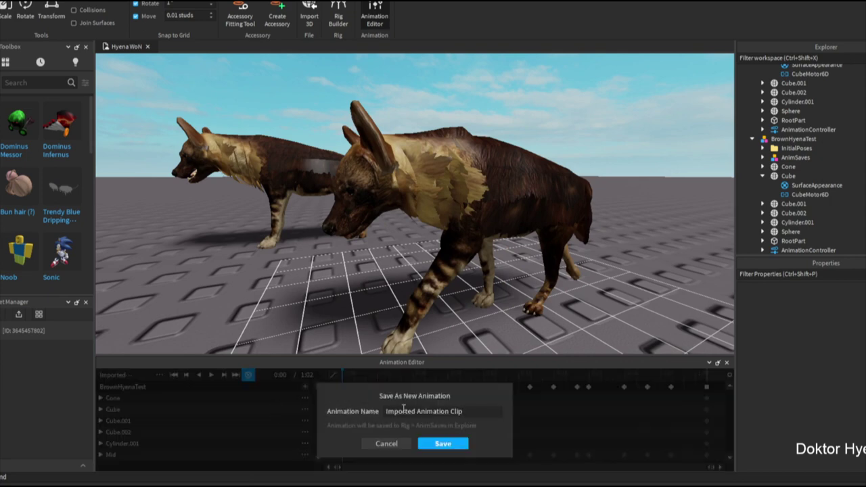
{"action": "type", "text": "Walk"}
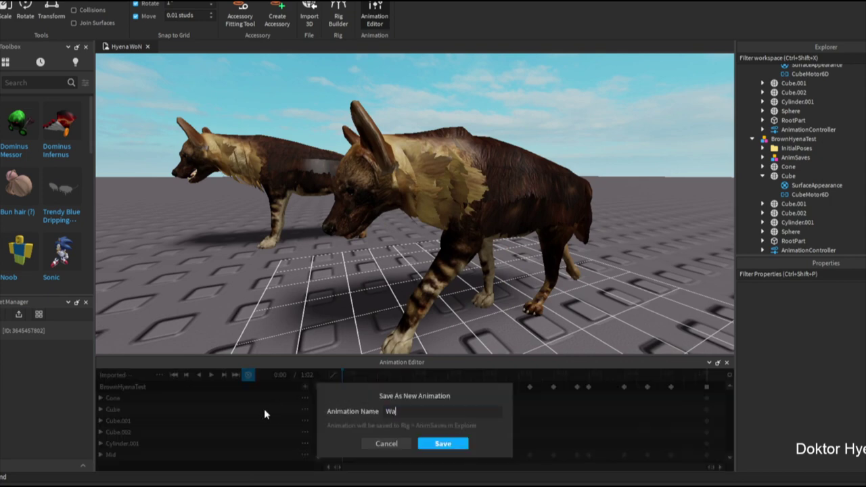
{"action": "key", "text": "Return"}
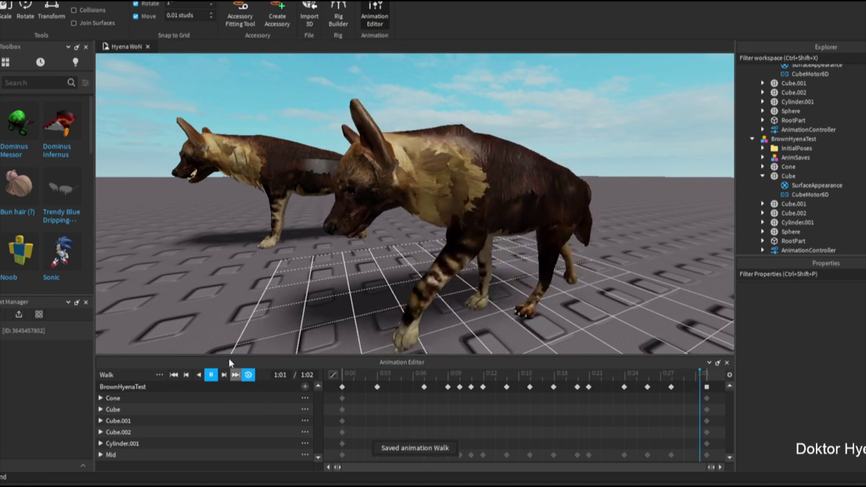